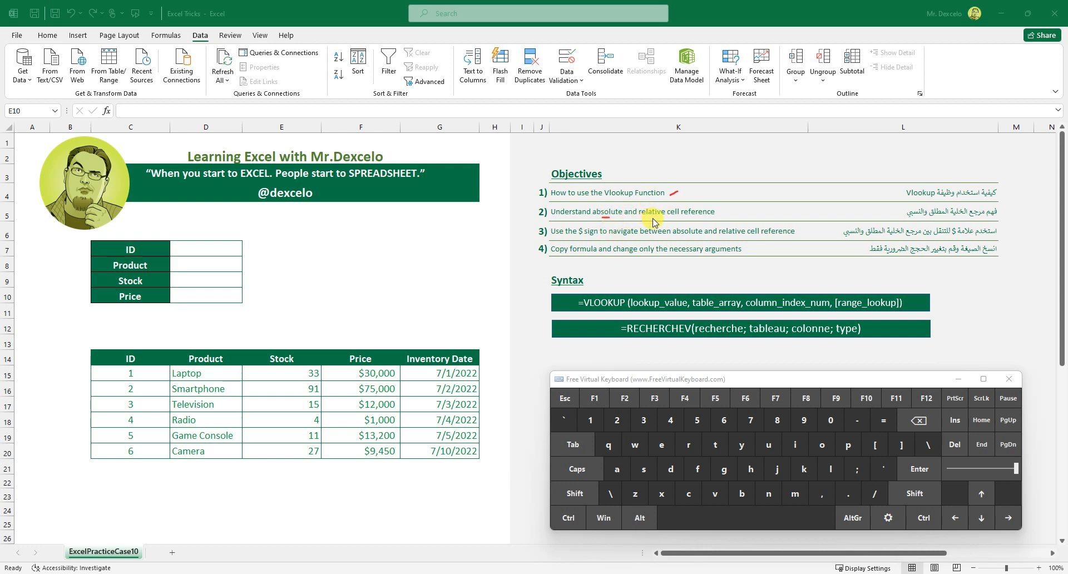
{"action": "left_click_drag", "start_coordinate": [649, 218], "coordinate": [598, 222]}
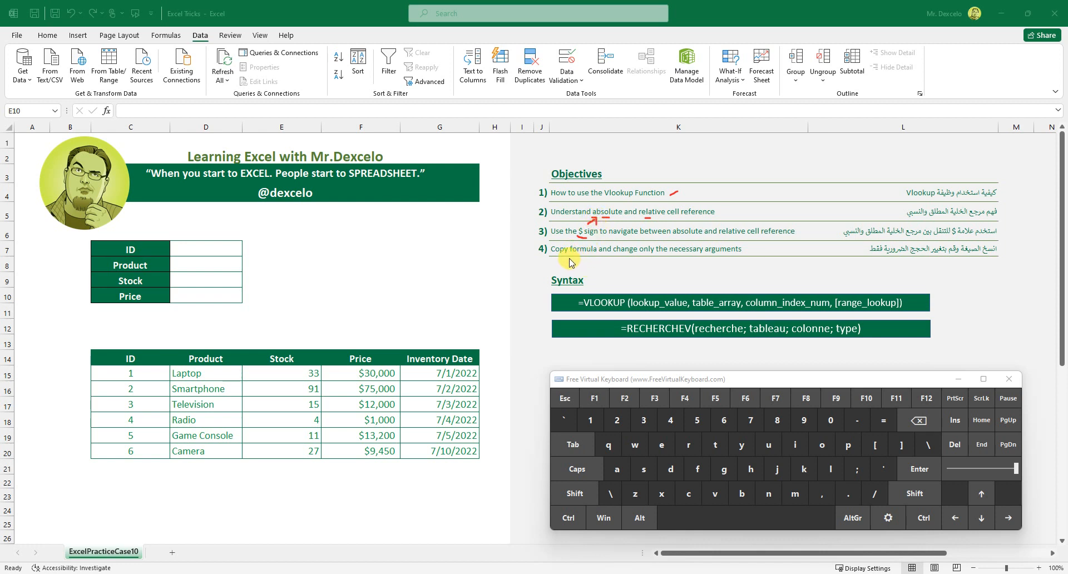
{"action": "left_click_drag", "start_coordinate": [570, 257], "coordinate": [595, 258]}
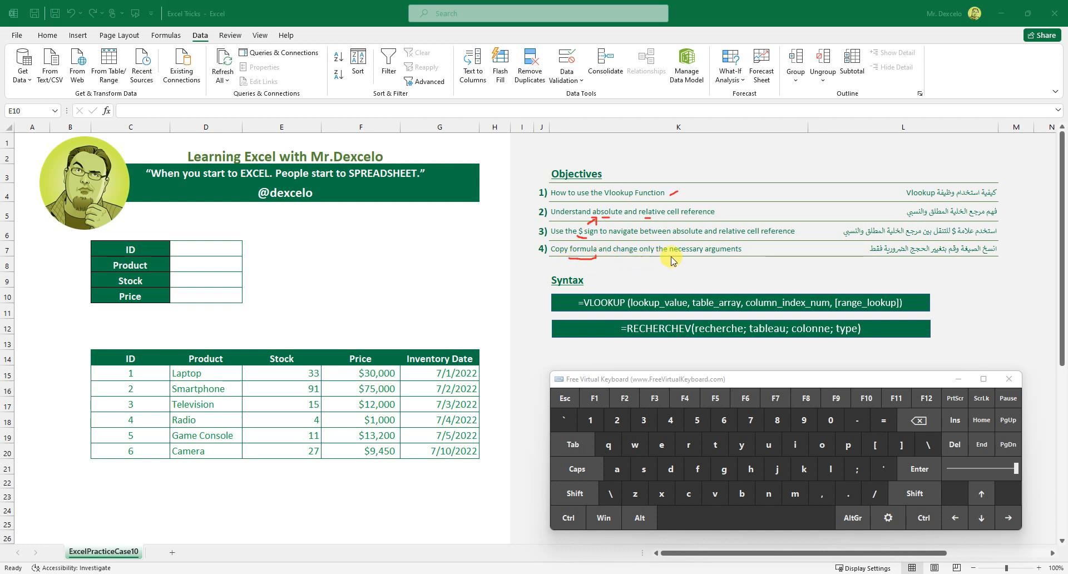
{"action": "mouse_move", "coordinate": [673, 249]}
{"action": "left_mouse_down"}
{"action": "mouse_move", "coordinate": [776, 242]}
{"action": "mouse_move", "coordinate": [684, 266]}
{"action": "mouse_move", "coordinate": [670, 259]}
{"action": "left_mouse_up"}
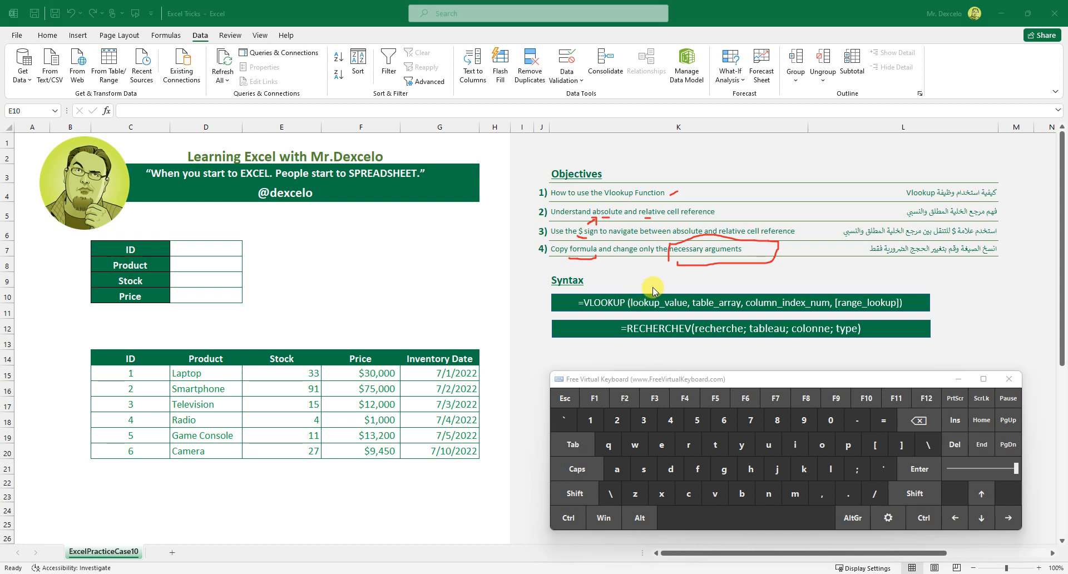
{"action": "left_click_drag", "start_coordinate": [652, 287], "coordinate": [656, 281]}
{"action": "left_click_drag", "start_coordinate": [715, 285], "coordinate": [721, 282]}
{"action": "left_click_drag", "start_coordinate": [779, 286], "coordinate": [770, 289]}
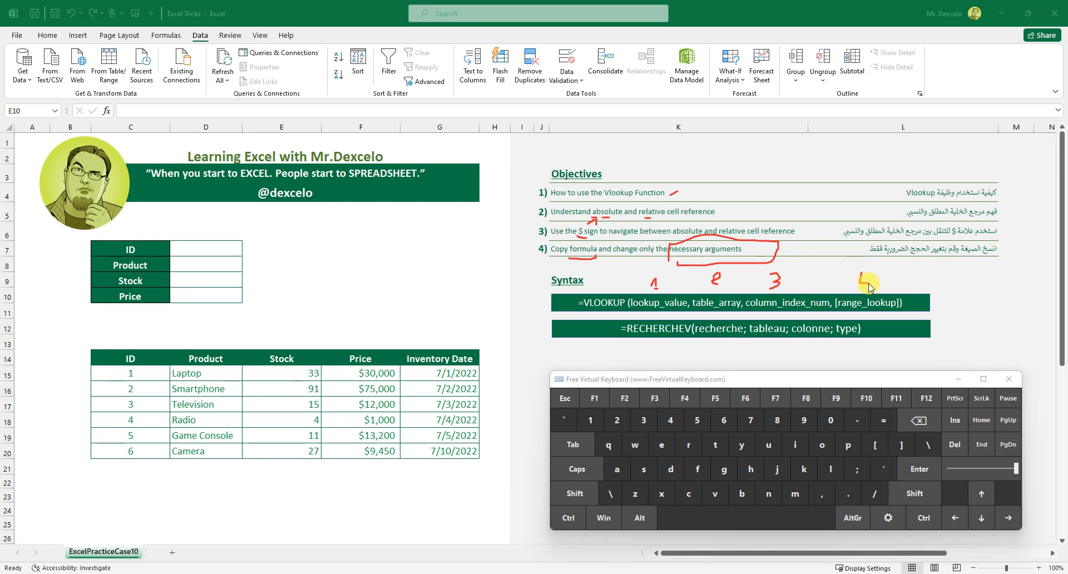
{"action": "mouse_move", "coordinate": [883, 276]}
{"action": "left_mouse_down"}
{"action": "mouse_move", "coordinate": [892, 270]}
{"action": "mouse_move", "coordinate": [894, 285]}
{"action": "left_mouse_up"}
{"action": "left_click_drag", "start_coordinate": [898, 283], "coordinate": [900, 276]}
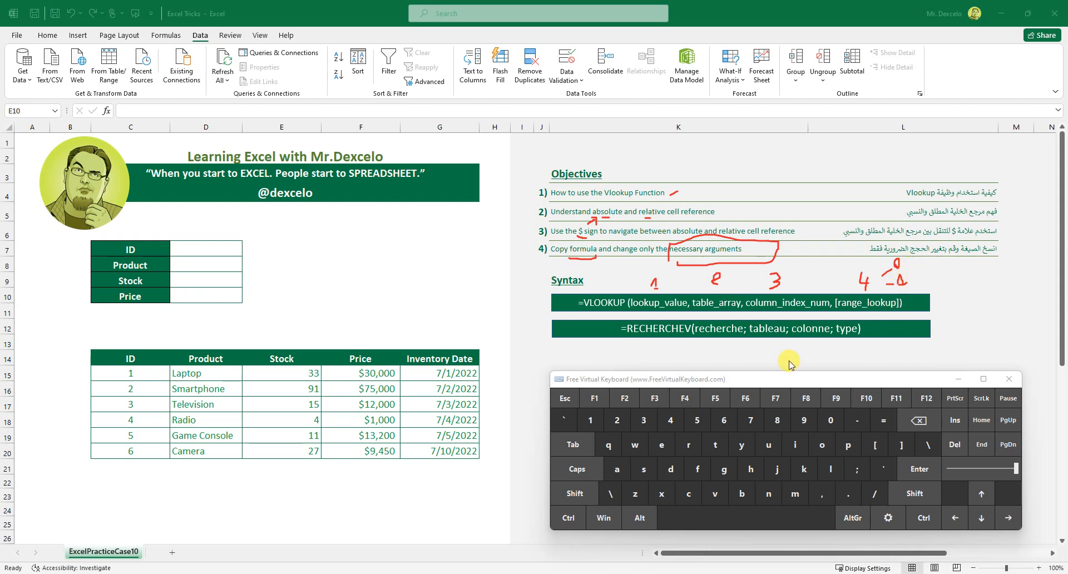
{"action": "left_click_drag", "start_coordinate": [660, 347], "coordinate": [707, 344]}
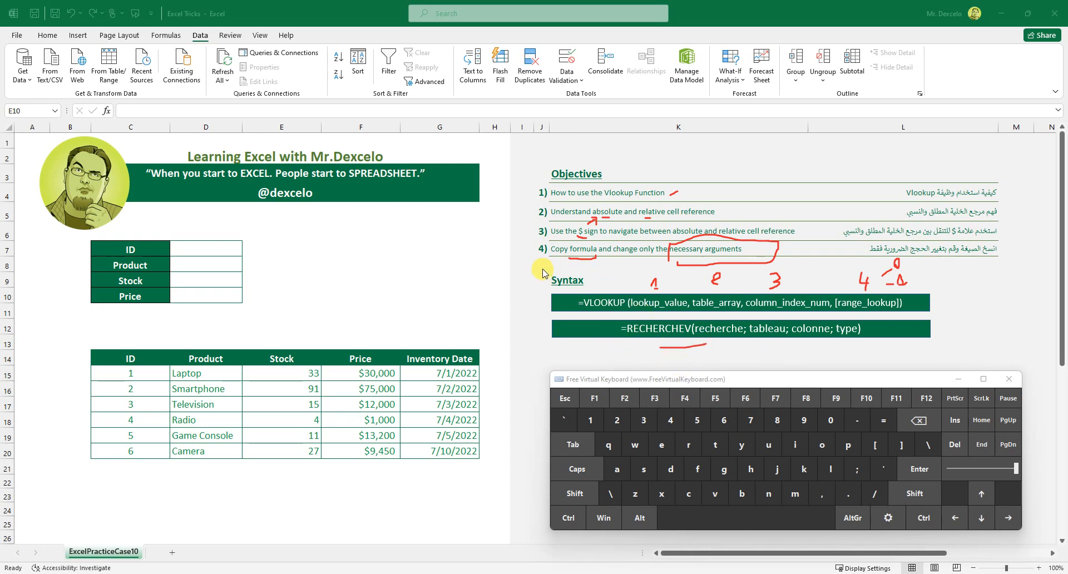
{"action": "left_click_drag", "start_coordinate": [542, 269], "coordinate": [549, 343]}
{"action": "mouse_move", "coordinate": [69, 241]}
{"action": "left_mouse_down"}
{"action": "mouse_move", "coordinate": [67, 445]}
{"action": "mouse_move", "coordinate": [84, 490]}
{"action": "left_mouse_up"}
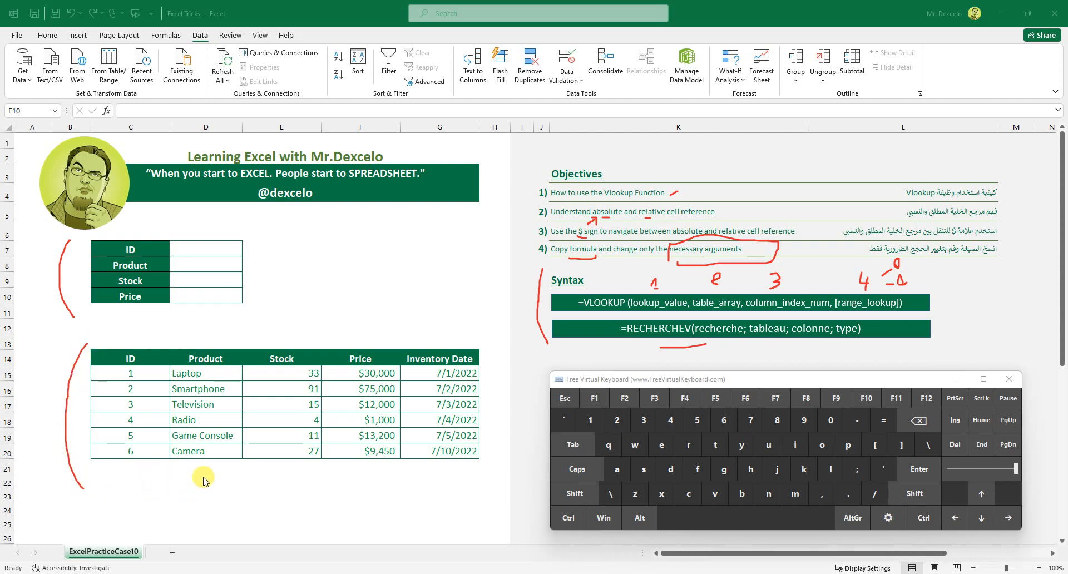
{"action": "left_click_drag", "start_coordinate": [207, 471], "coordinate": [220, 458]}
{"action": "mouse_move", "coordinate": [112, 363]}
{"action": "left_mouse_down"}
{"action": "mouse_move", "coordinate": [114, 478]}
{"action": "mouse_move", "coordinate": [124, 464]}
{"action": "left_mouse_up"}
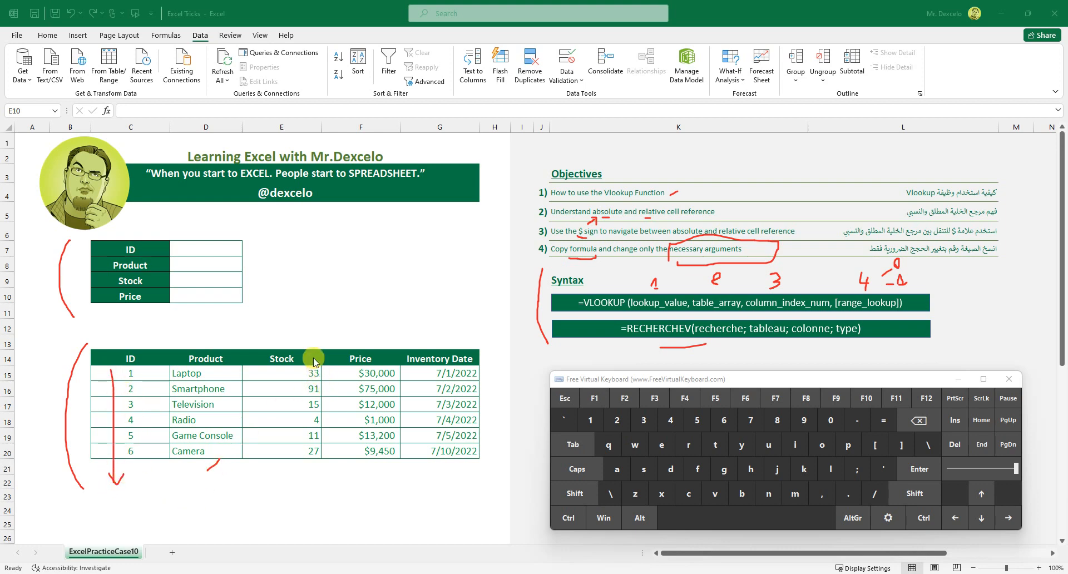
{"action": "left_click_drag", "start_coordinate": [303, 470], "coordinate": [316, 463]}
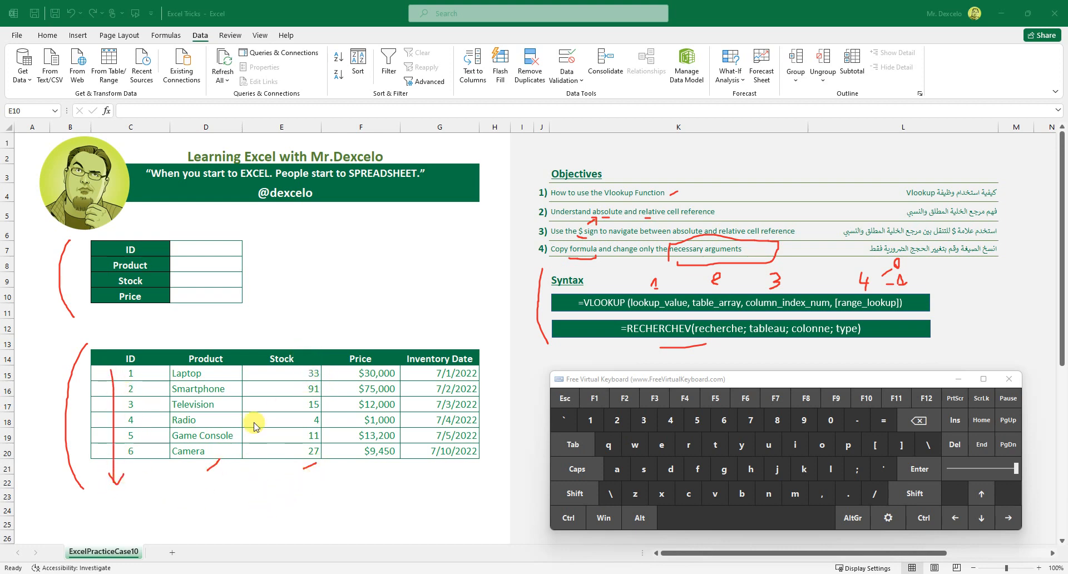
{"action": "left_click_drag", "start_coordinate": [383, 470], "coordinate": [405, 460]}
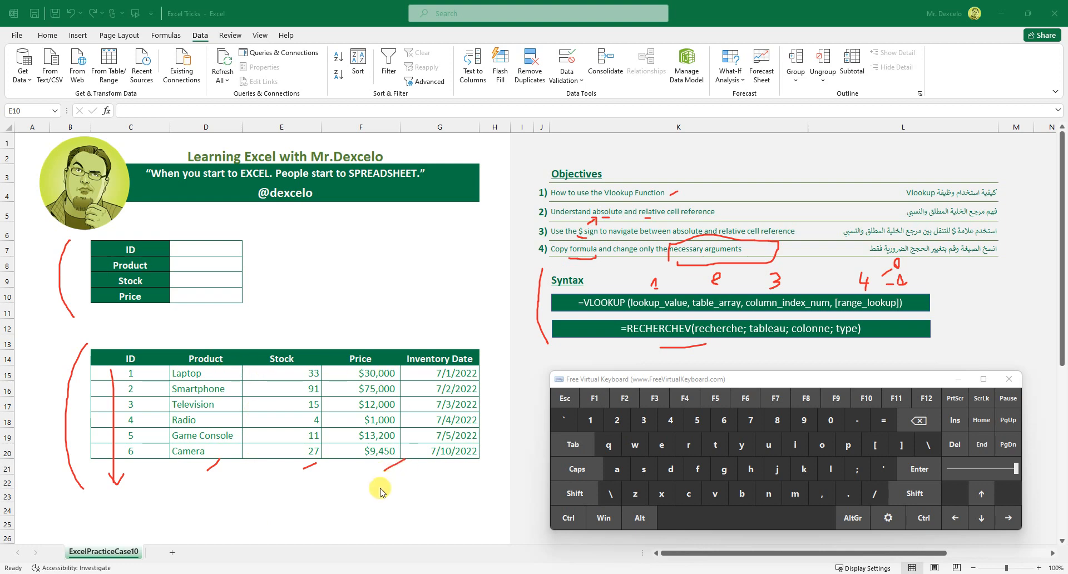
{"action": "left_click_drag", "start_coordinate": [472, 470], "coordinate": [485, 461]}
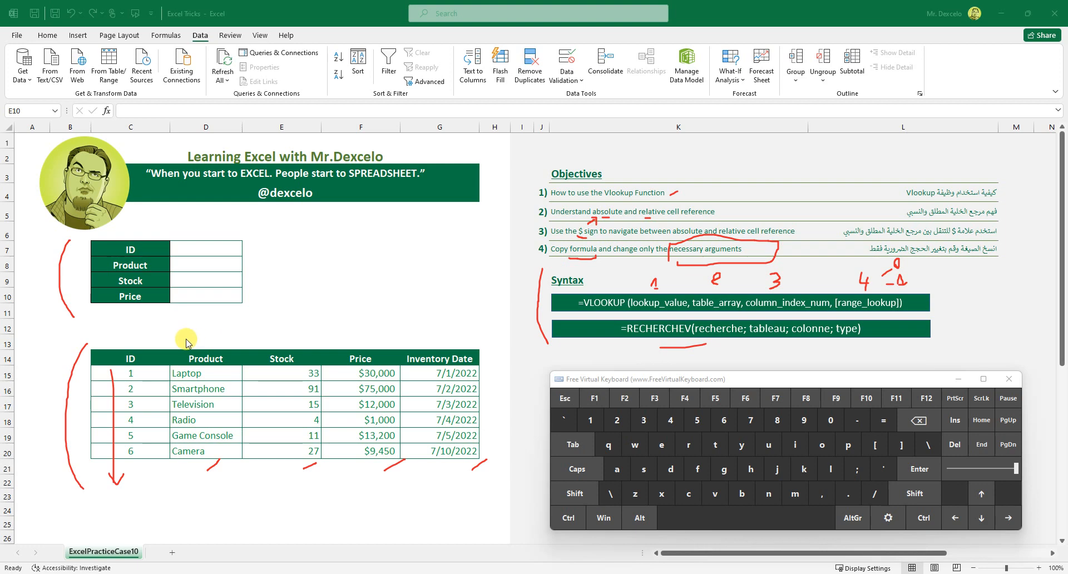
{"action": "mouse_move", "coordinate": [146, 357]}
{"action": "left_mouse_down"}
{"action": "mouse_move", "coordinate": [300, 287]}
{"action": "mouse_move", "coordinate": [269, 243]}
{"action": "left_mouse_up"}
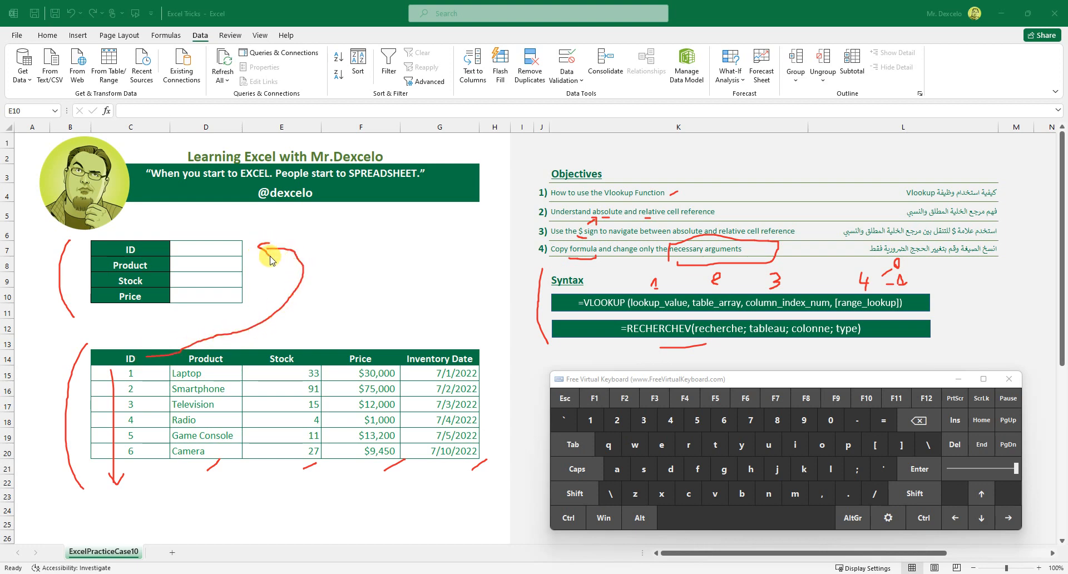
{"action": "mouse_move", "coordinate": [202, 245]}
{"action": "left_mouse_down"}
{"action": "mouse_move", "coordinate": [213, 250]}
{"action": "mouse_move", "coordinate": [212, 282]}
{"action": "left_mouse_up"}
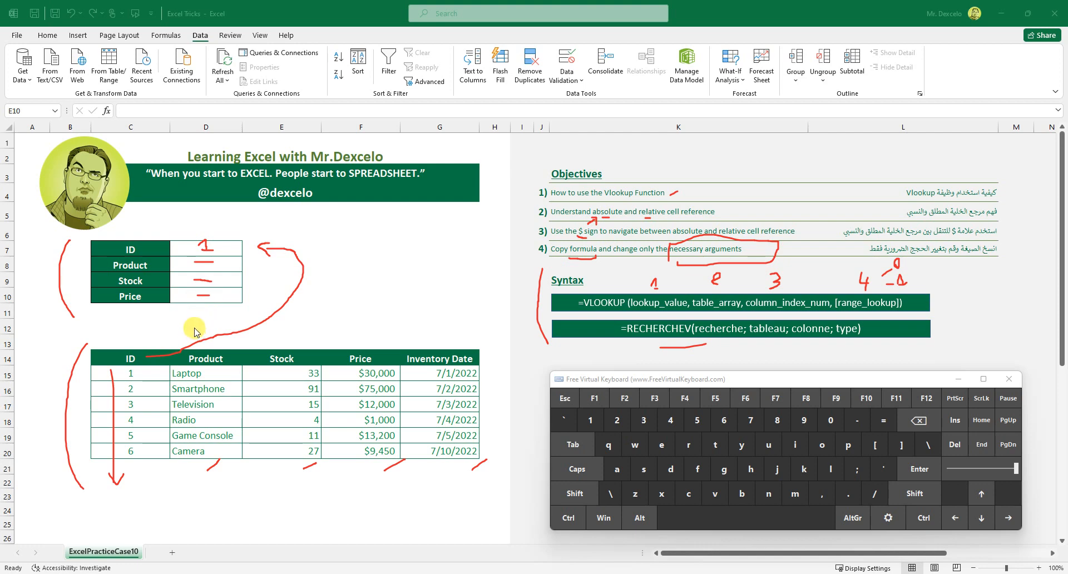
{"action": "left_click_drag", "start_coordinate": [197, 296], "coordinate": [213, 294]}
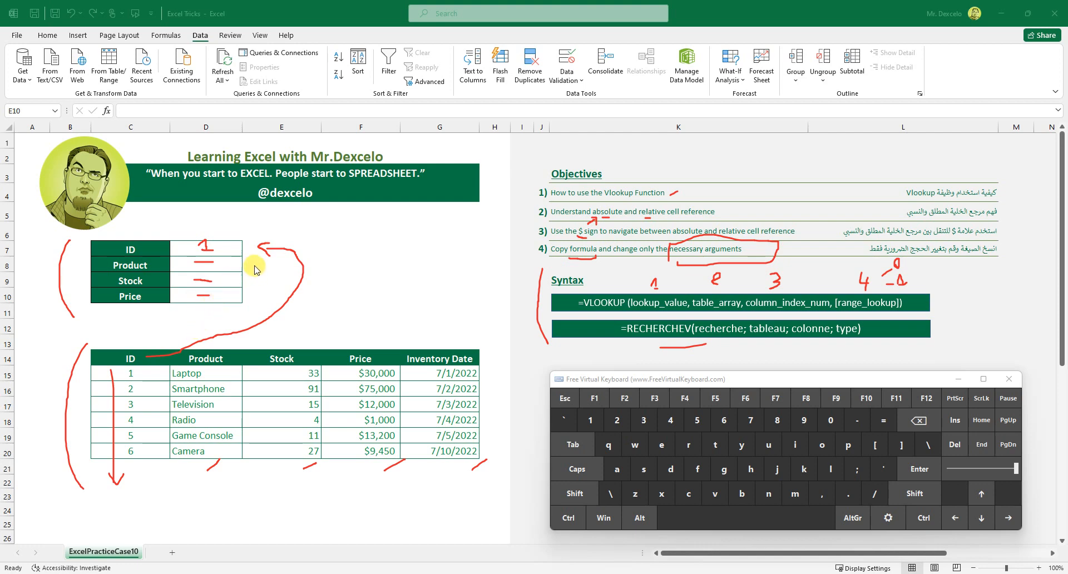
{"action": "mouse_move", "coordinate": [254, 259]}
{"action": "left_mouse_down"}
{"action": "mouse_move", "coordinate": [279, 268]}
{"action": "mouse_move", "coordinate": [311, 253]}
{"action": "mouse_move", "coordinate": [317, 277]}
{"action": "mouse_move", "coordinate": [315, 257]}
{"action": "left_mouse_up"}
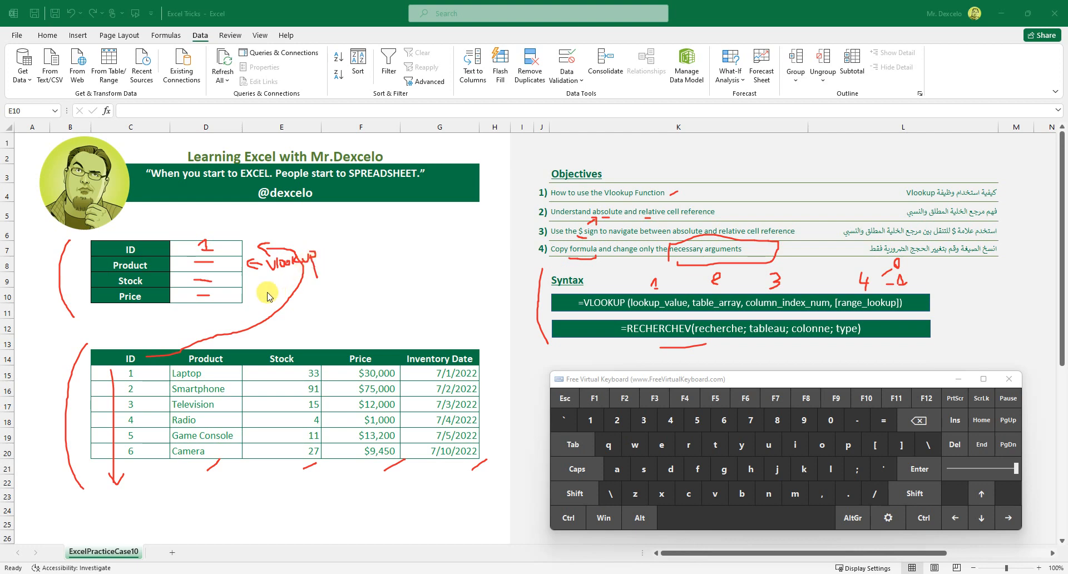
{"action": "left_click_drag", "start_coordinate": [251, 275], "coordinate": [259, 295]}
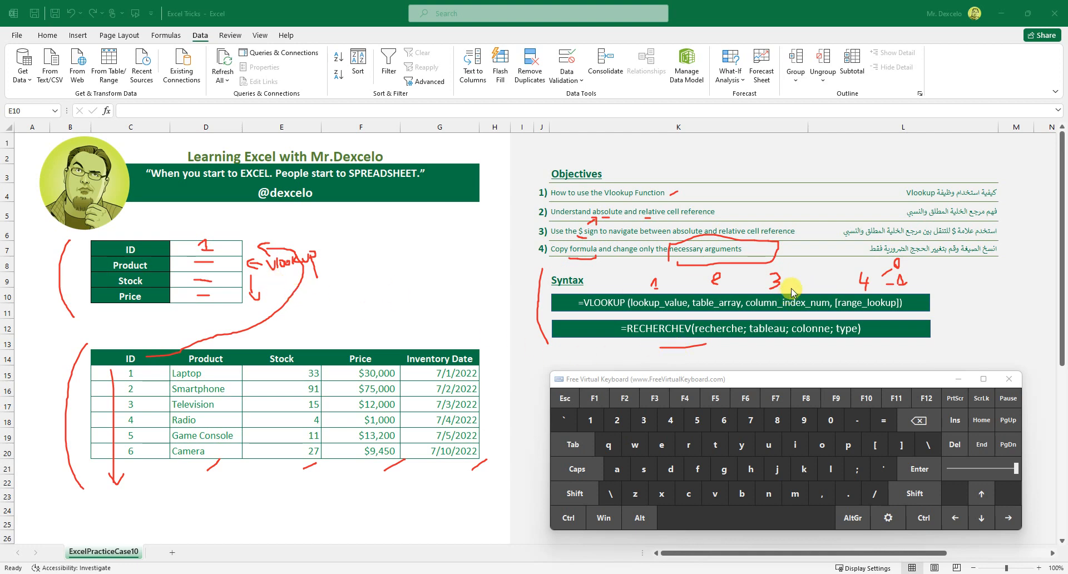
{"action": "left_click_drag", "start_coordinate": [779, 292], "coordinate": [820, 277]}
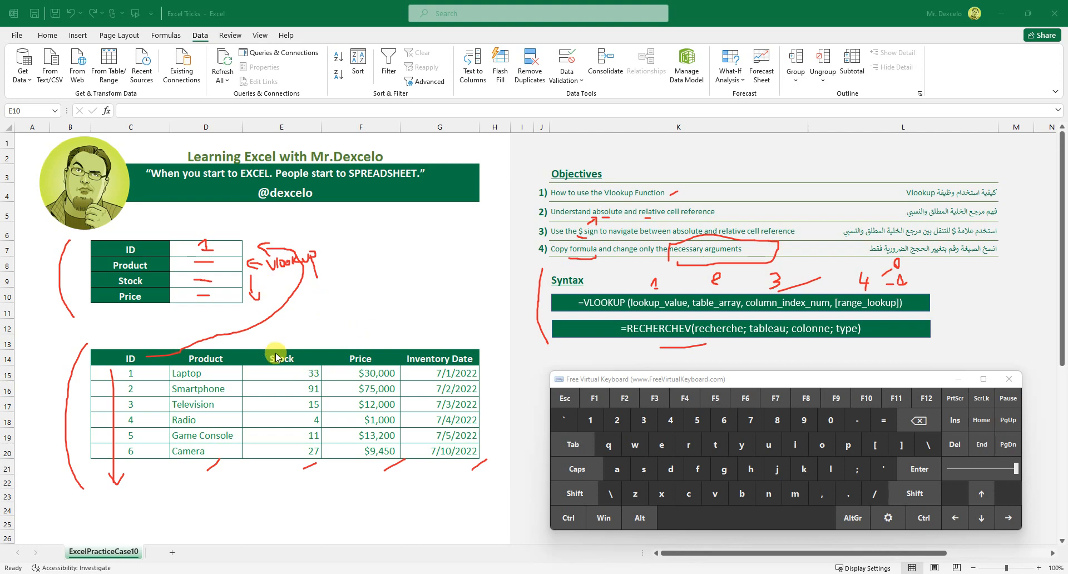
{"action": "left_click_drag", "start_coordinate": [236, 278], "coordinate": [254, 300]}
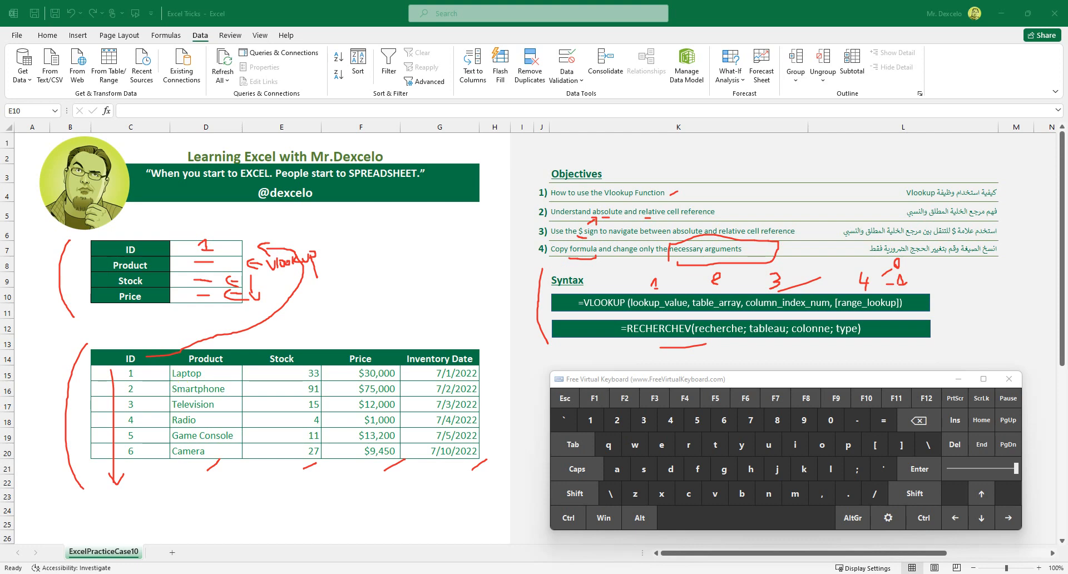
{"action": "key", "text": "Escape"}
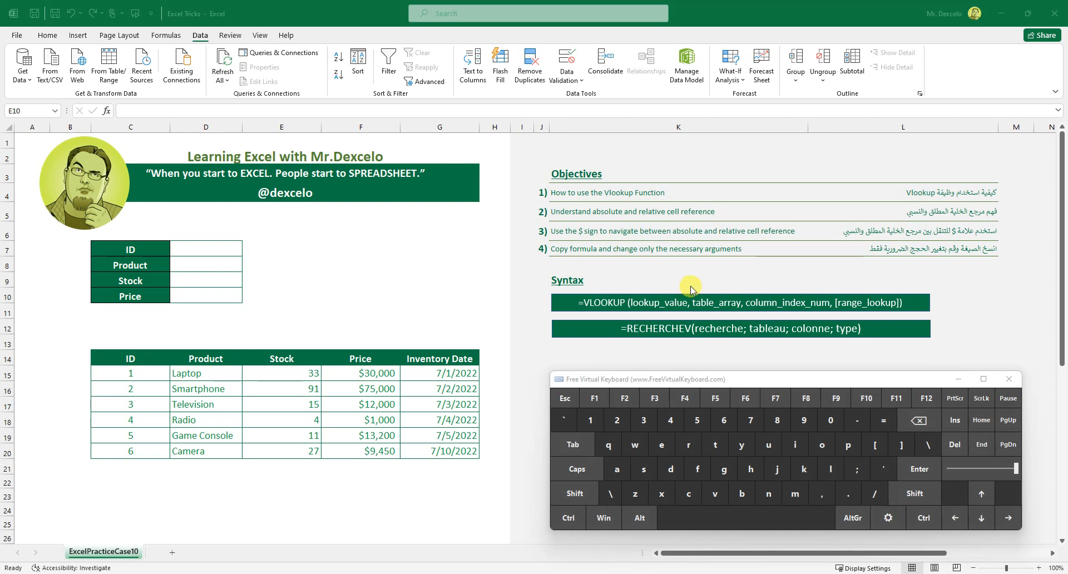
{"action": "left_click", "coordinate": [319, 292]}
{"action": "left_click", "coordinate": [201, 251]}
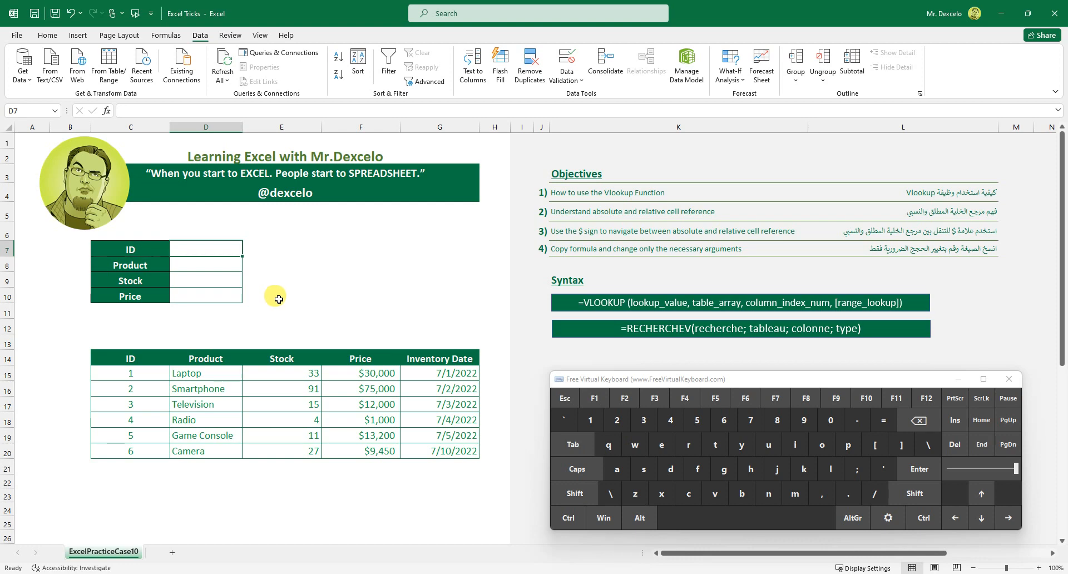
{"action": "left_click", "coordinate": [224, 268]}
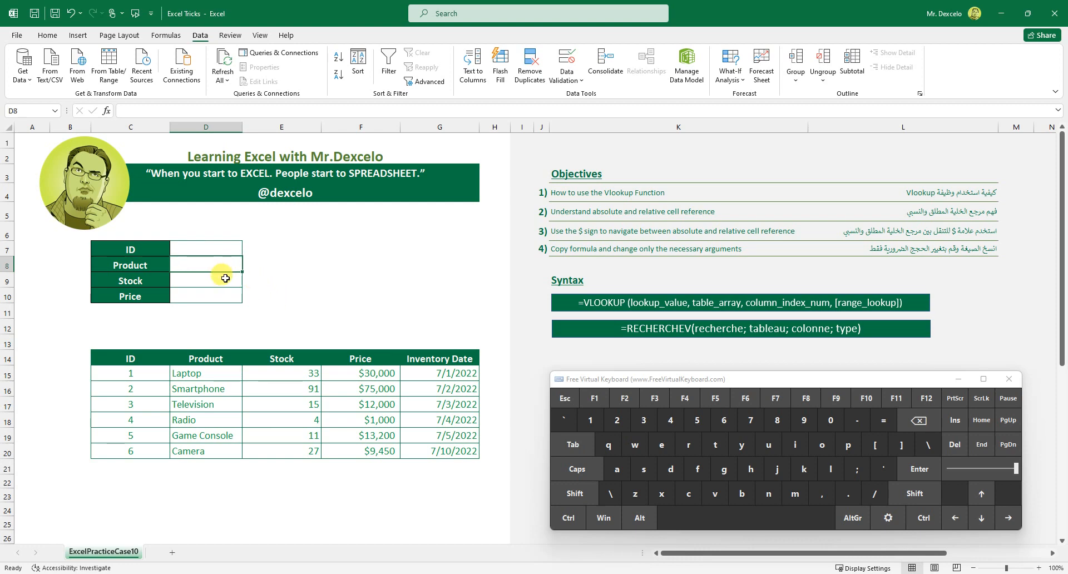
{"action": "left_click", "coordinate": [219, 250]}
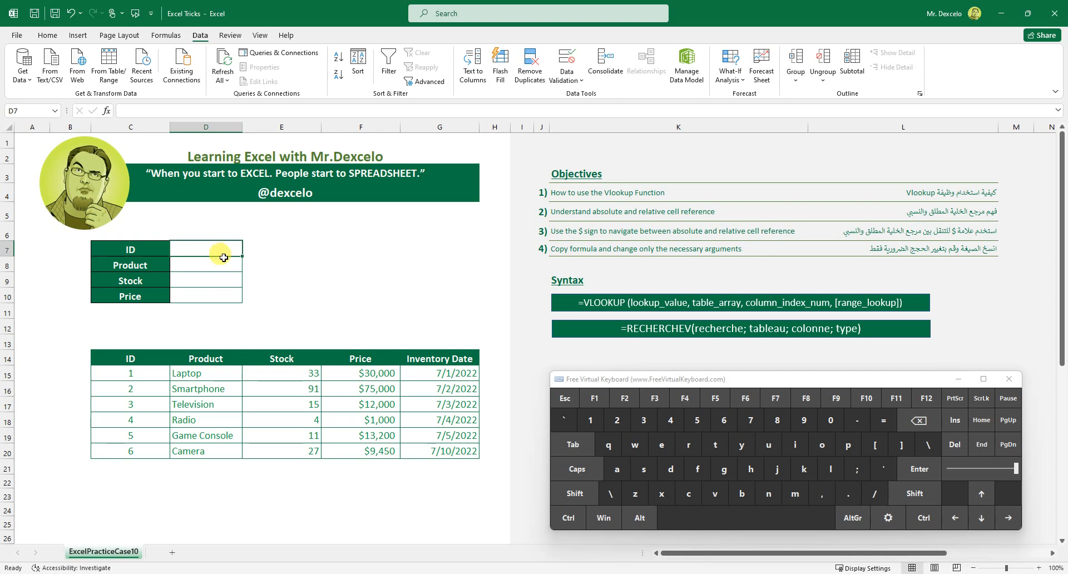
{"action": "left_click", "coordinate": [221, 268]}
{"action": "left_click", "coordinate": [214, 280]}
{"action": "left_click", "coordinate": [215, 295]}
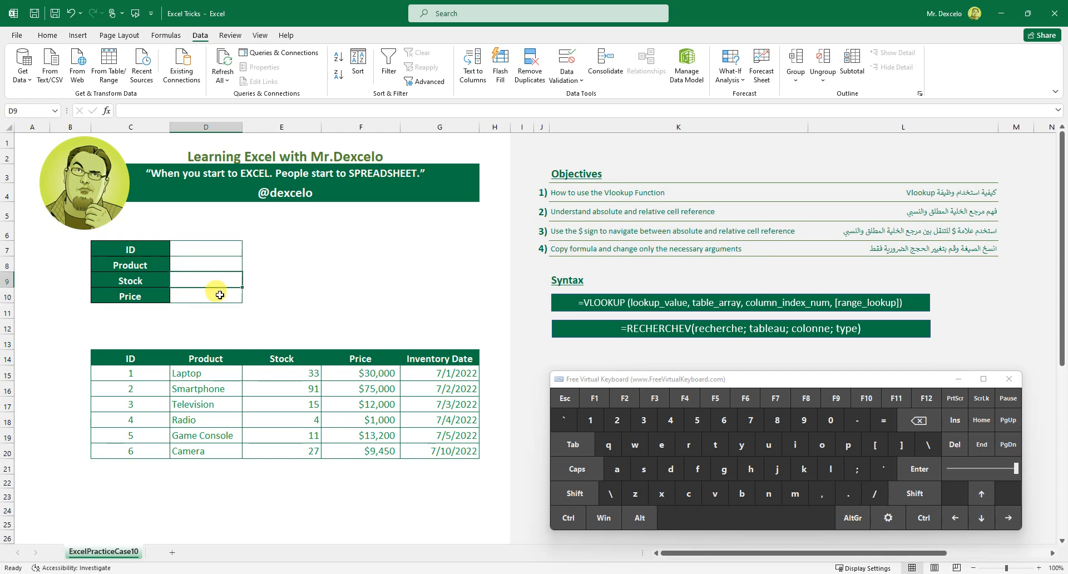
{"action": "left_click", "coordinate": [217, 267]}
{"action": "left_click", "coordinate": [215, 279]}
{"action": "left_click", "coordinate": [217, 265]}
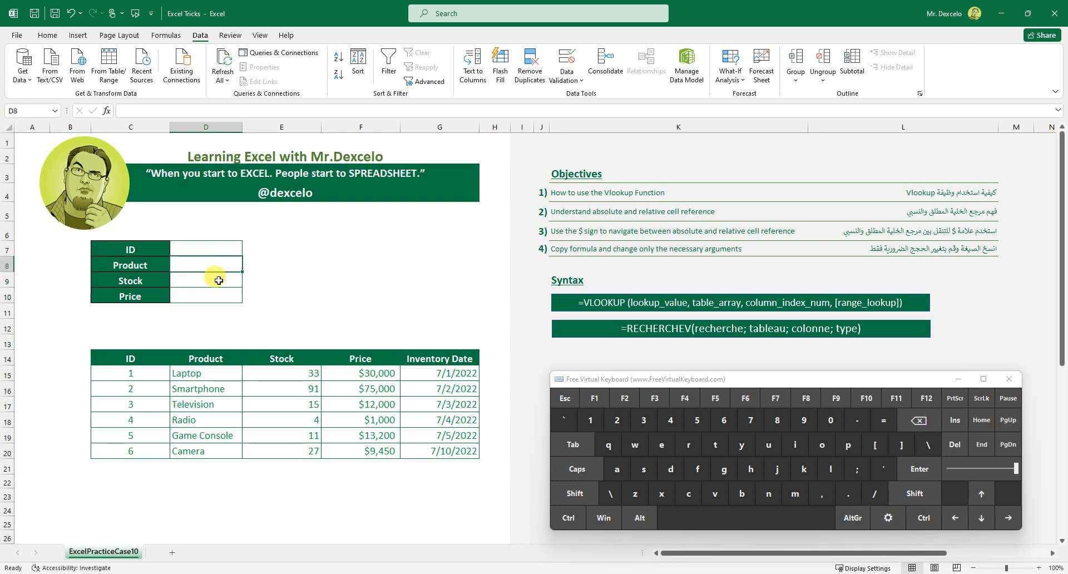
{"action": "left_click", "coordinate": [220, 279]}
{"action": "left_click", "coordinate": [222, 265]}
{"action": "left_click", "coordinate": [219, 249]}
{"action": "left_click", "coordinate": [220, 264]}
{"action": "left_click", "coordinate": [215, 280]}
{"action": "left_click", "coordinate": [214, 294]}
{"action": "left_click", "coordinate": [221, 248]}
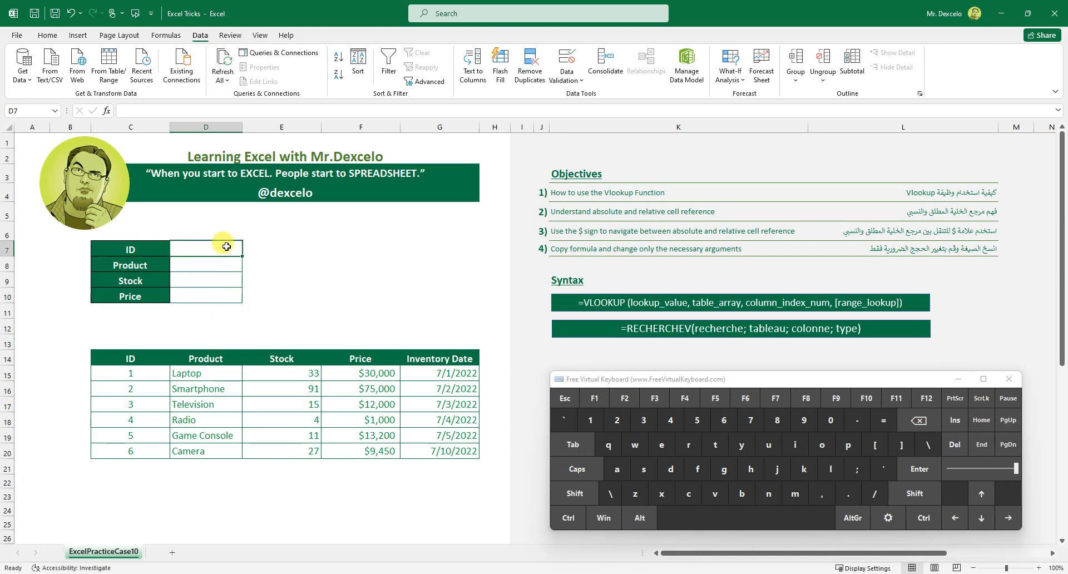
Enter the formula =D7 in the Product cell D8 to reference the ID cell
{"action": "left_click", "coordinate": [218, 271]}
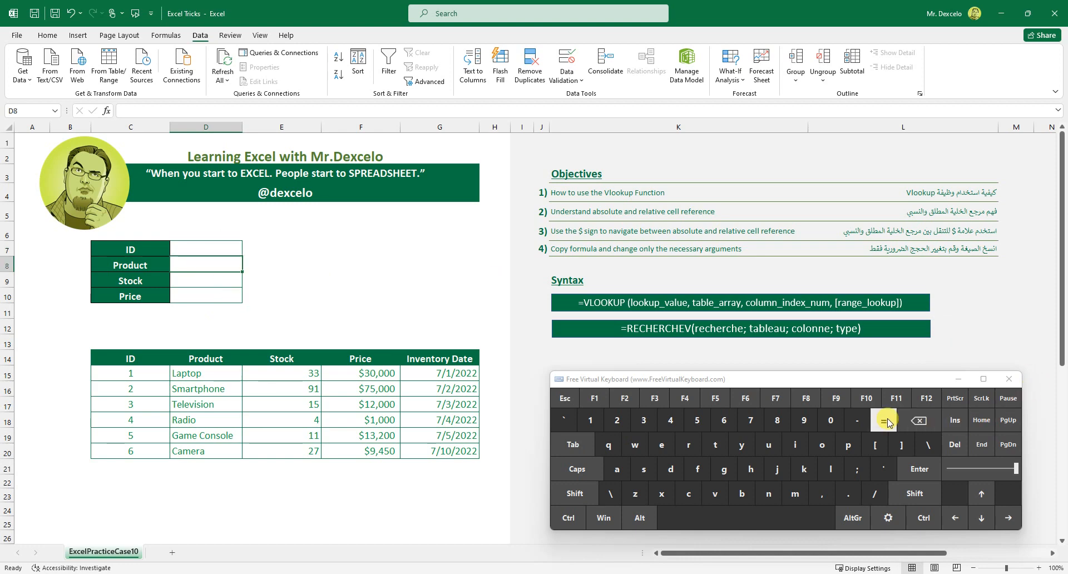
{"action": "left_click", "coordinate": [882, 424]}
{"action": "left_click", "coordinate": [227, 248]}
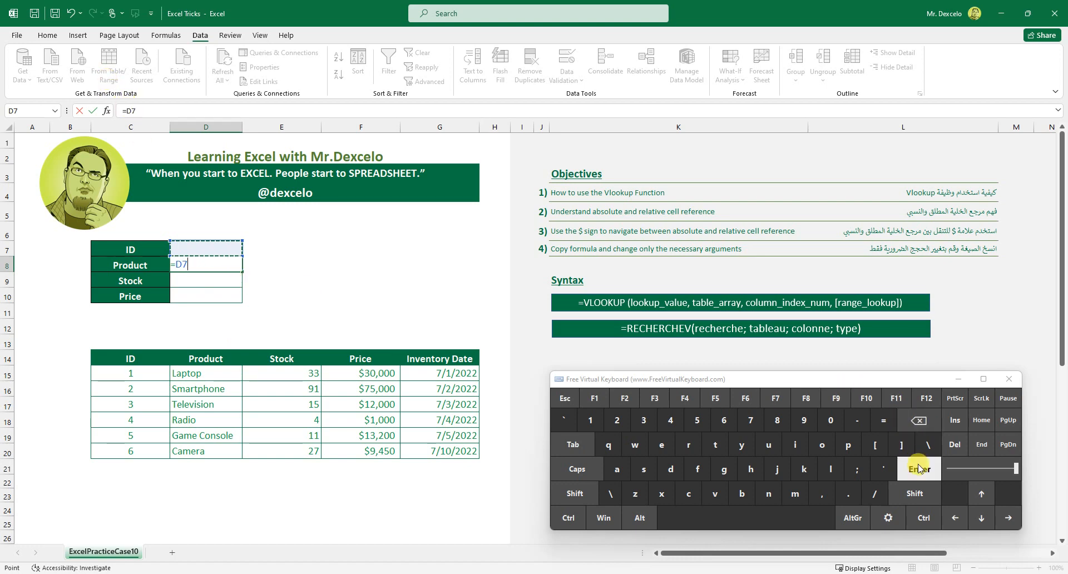
{"action": "left_click", "coordinate": [919, 469]}
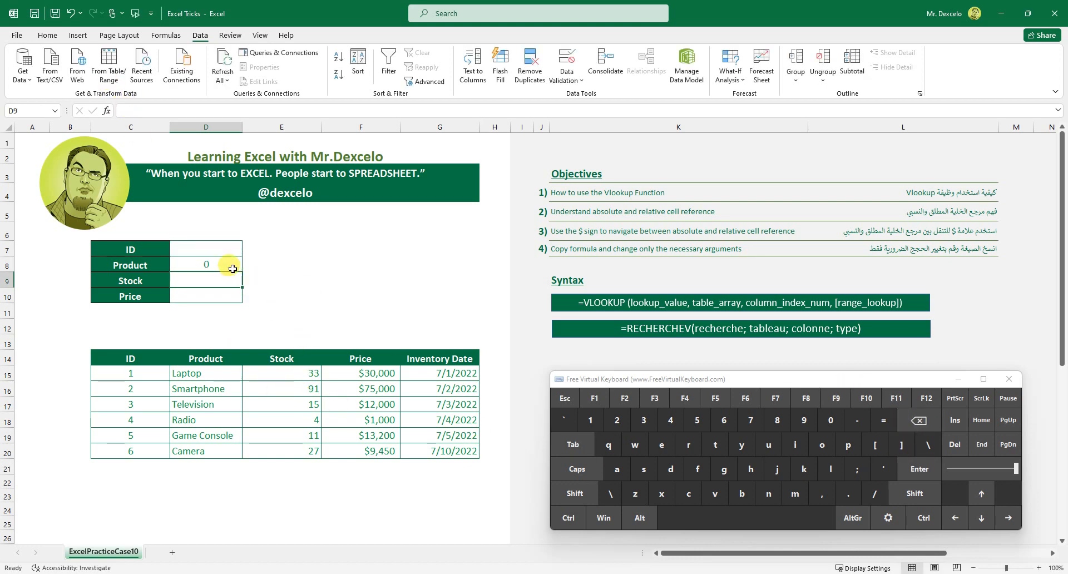
Fill the Product cell's formula down from D8 through the Stock and Price cells to D10
{"action": "left_click", "coordinate": [219, 247]}
{"action": "left_click", "coordinate": [202, 264]}
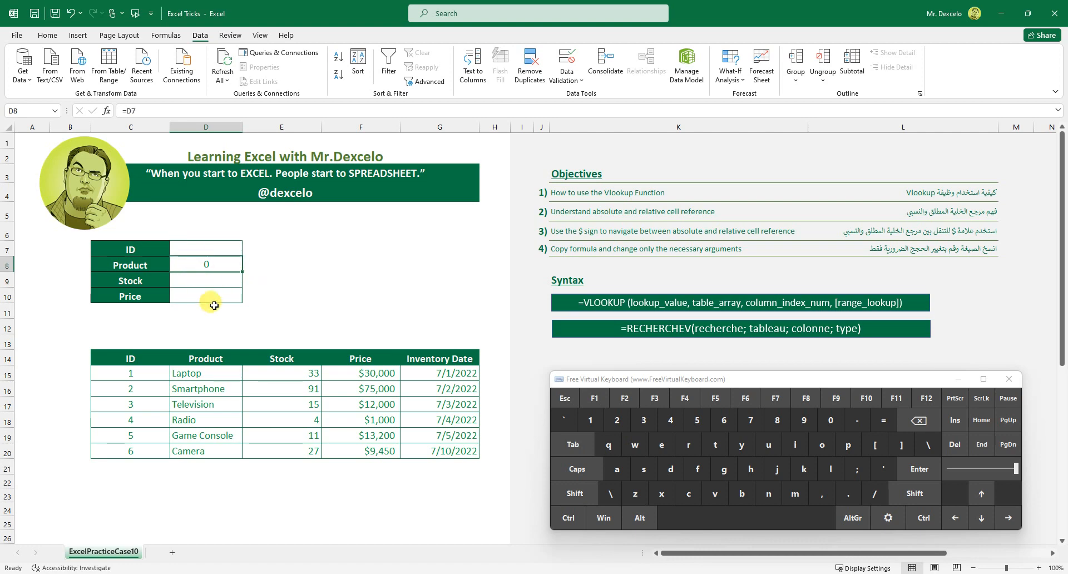
{"action": "left_click", "coordinate": [220, 247]}
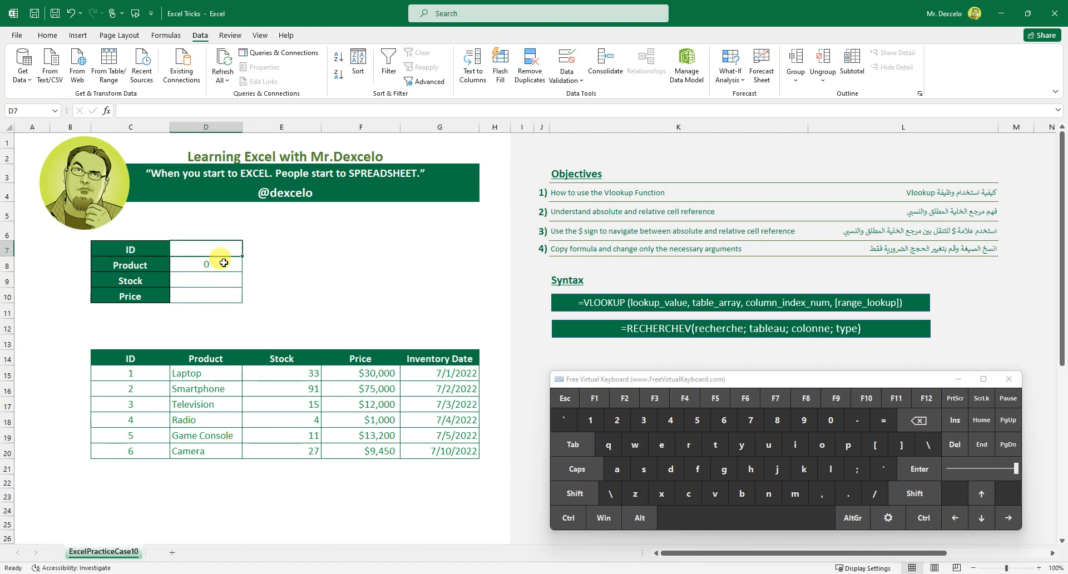
{"action": "left_click", "coordinate": [224, 262]}
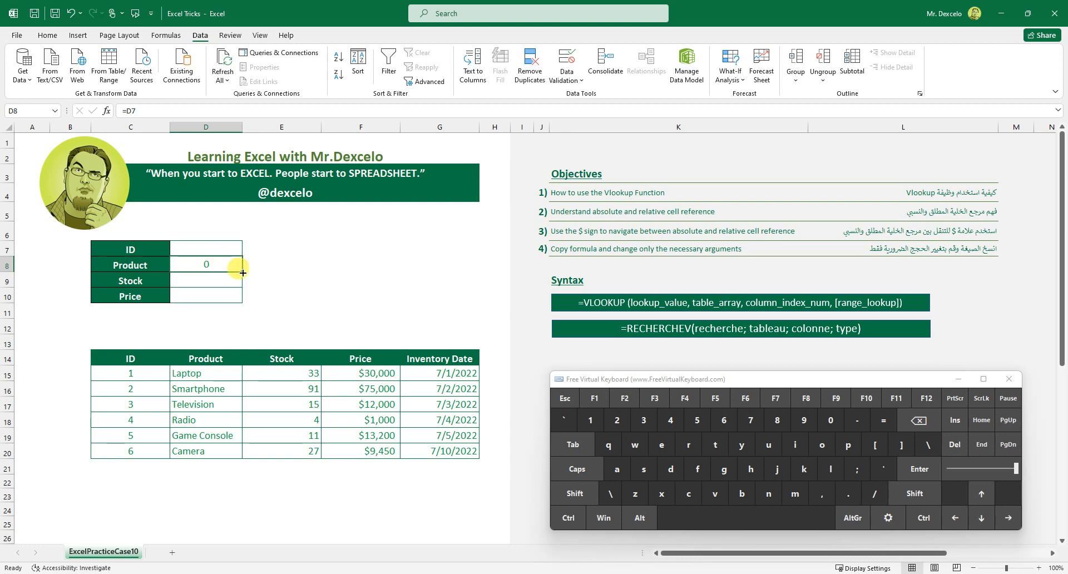
{"action": "left_click_drag", "start_coordinate": [244, 273], "coordinate": [237, 298]}
Examine which cells the formulas in the Product cell D8 and the Stock cell D9 refer to
{"action": "left_click", "coordinate": [224, 264]}
{"action": "left_click", "coordinate": [630, 401]}
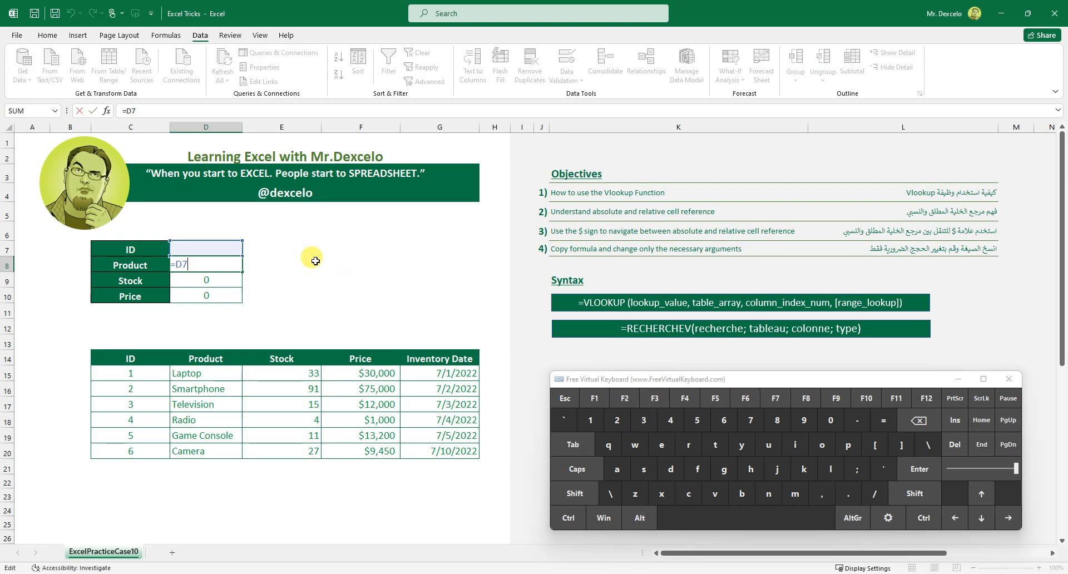
{"action": "key", "text": "Escape"}
{"action": "left_click", "coordinate": [215, 280]}
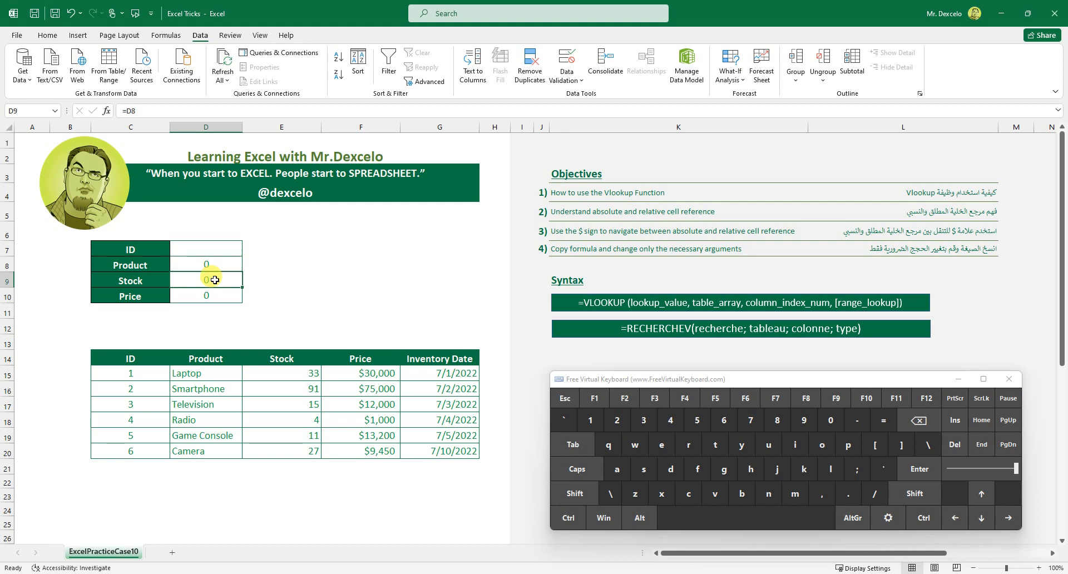
{"action": "left_click", "coordinate": [629, 399]}
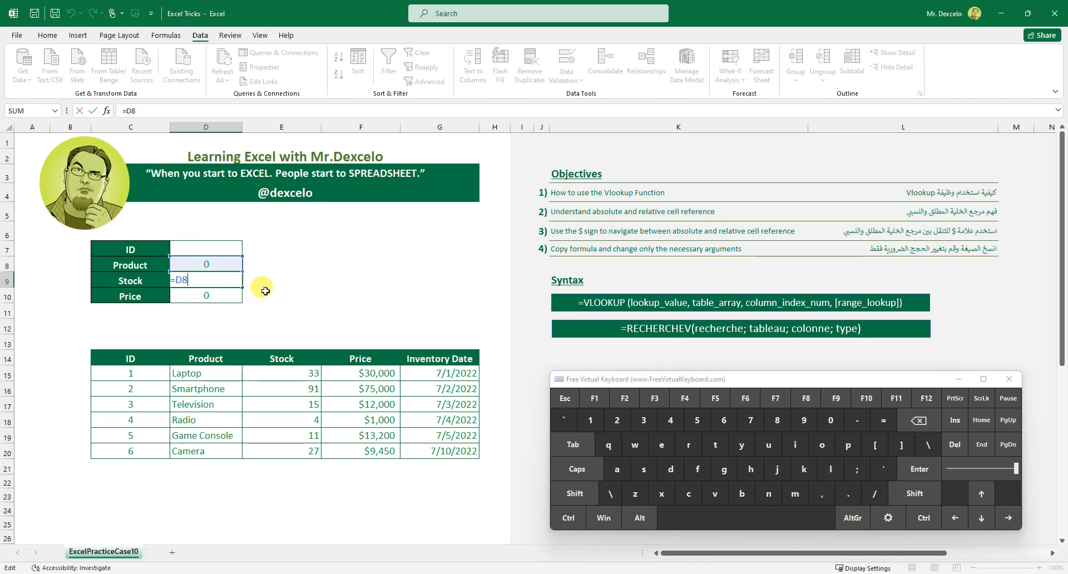
{"action": "key", "text": "Return"}
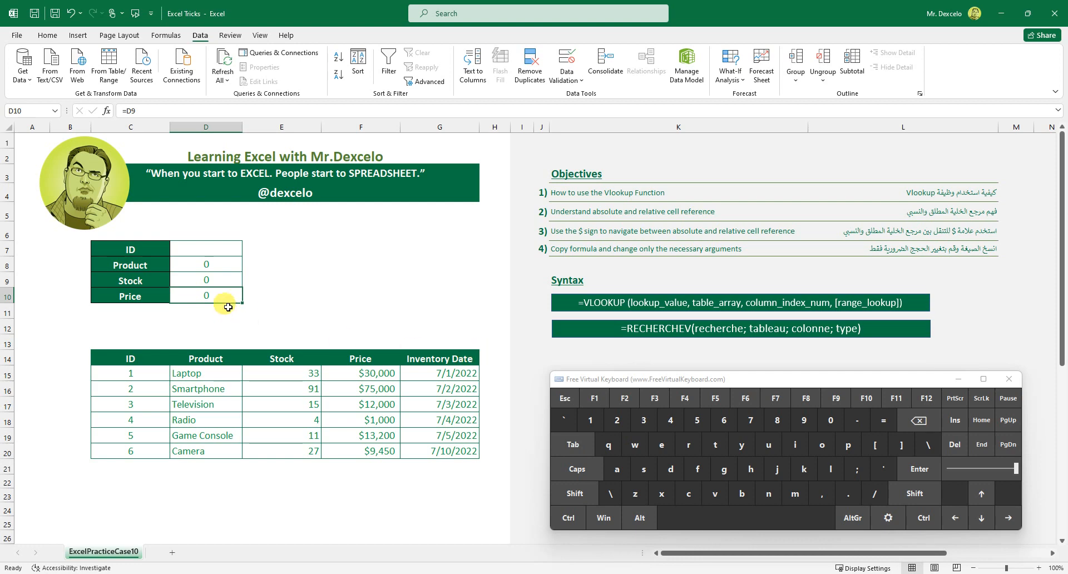
Examine which cell the formula in the Price cell D10 refers to and compare it with the Product cell D8
{"action": "left_click", "coordinate": [625, 399]}
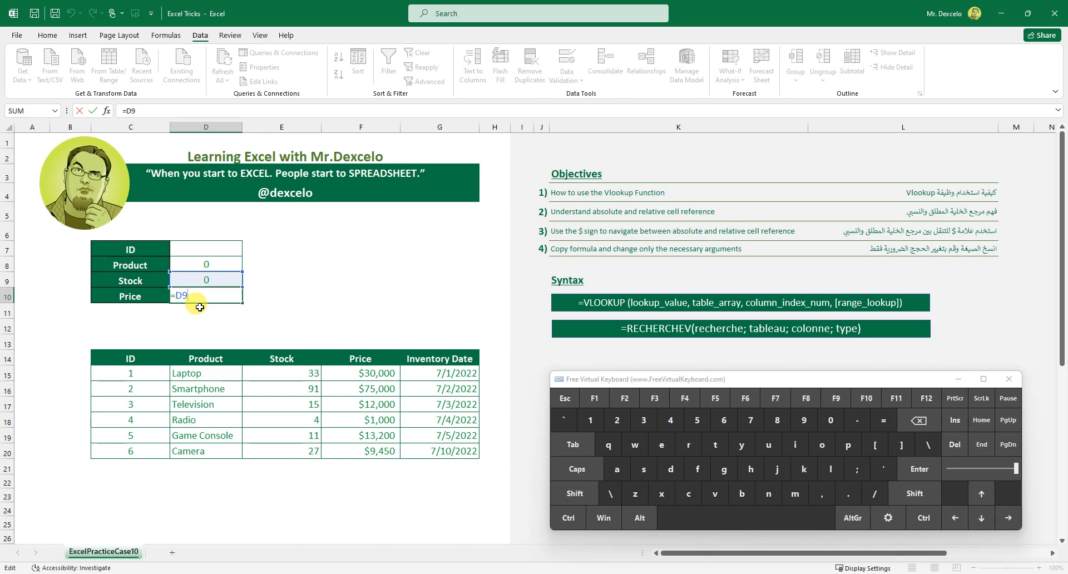
{"action": "key", "text": "Return"}
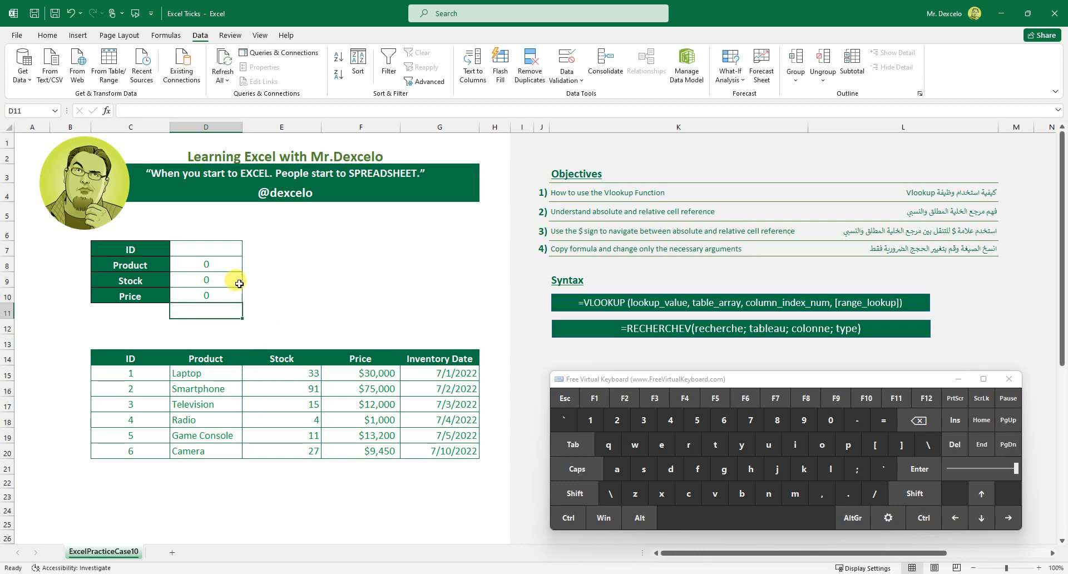
{"action": "left_click", "coordinate": [220, 267]}
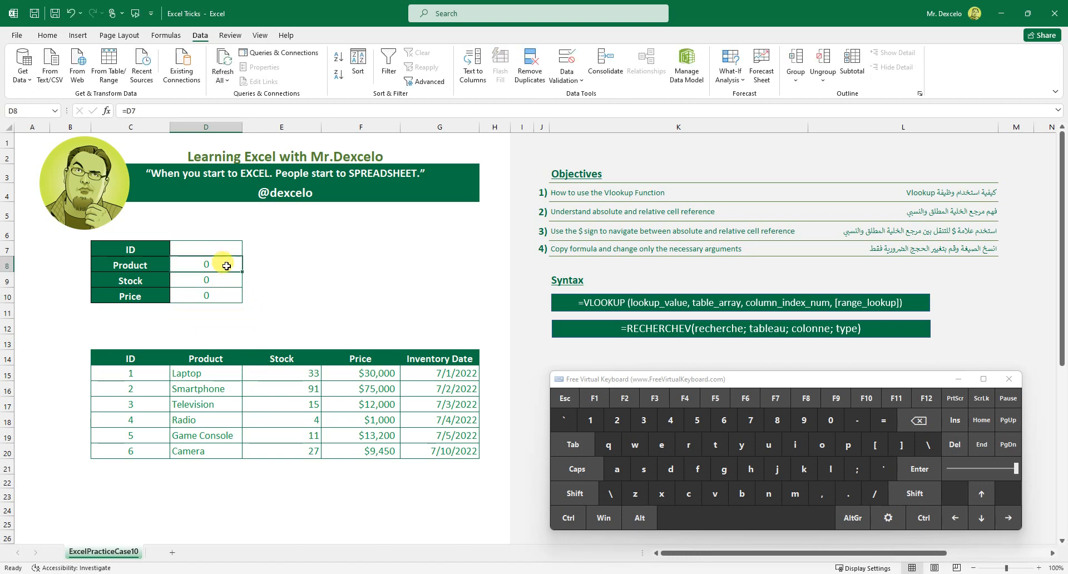
Clear the copied formulas from the Stock cell D9 and the Price cell D10
{"action": "left_click_drag", "start_coordinate": [223, 280], "coordinate": [222, 291]}
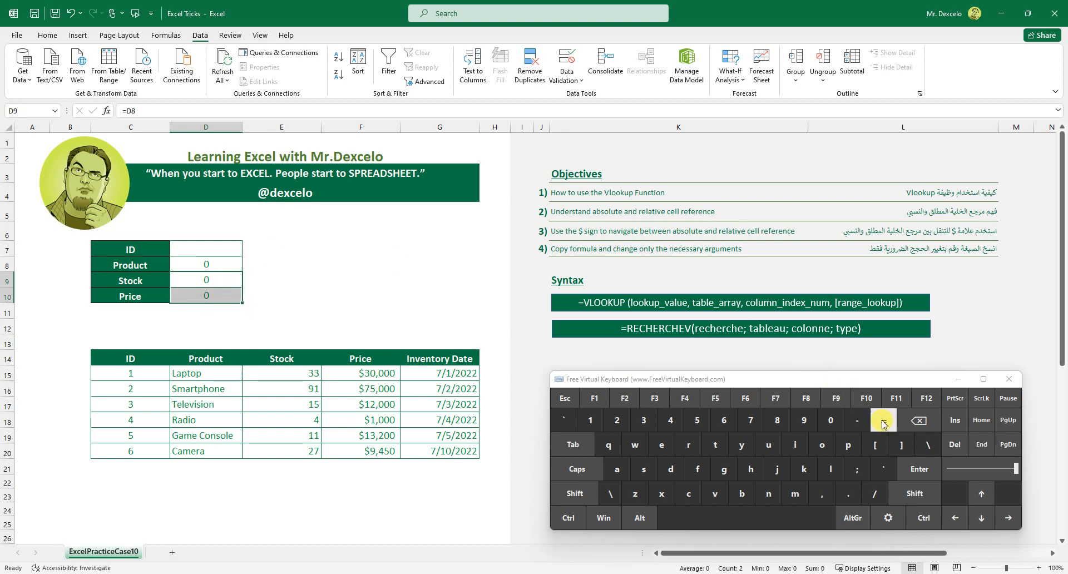
{"action": "left_click", "coordinate": [912, 421]}
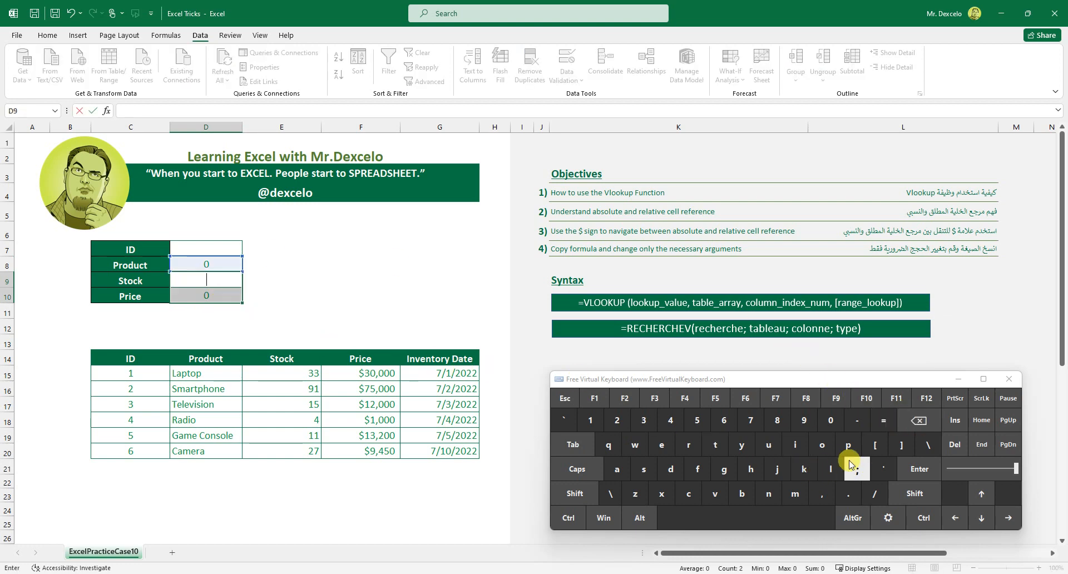
{"action": "left_click", "coordinate": [919, 468]}
{"action": "left_click", "coordinate": [339, 322]}
{"action": "left_click_drag", "start_coordinate": [202, 296], "coordinate": [202, 281]}
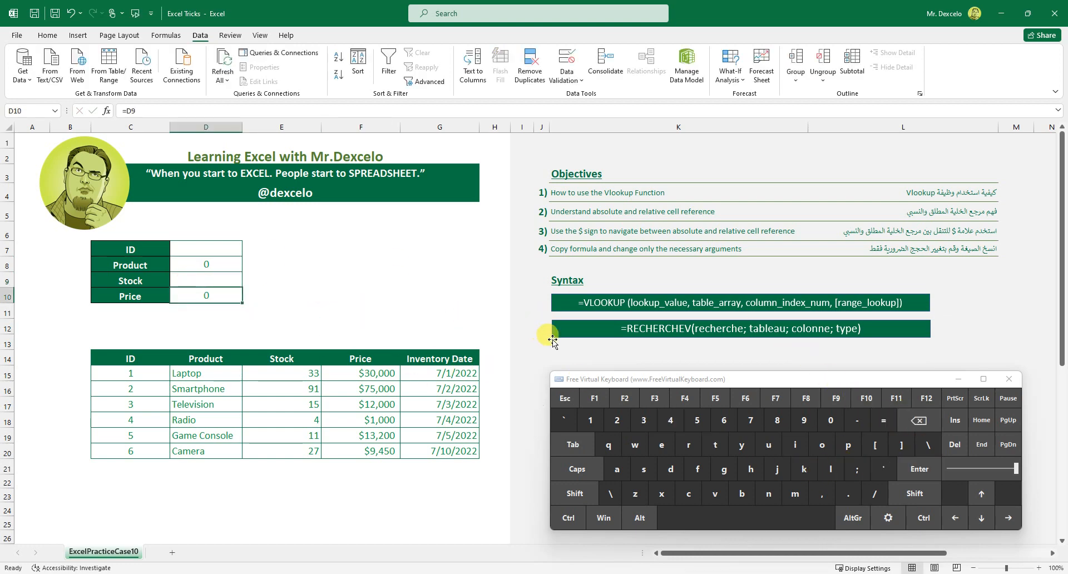
{"action": "left_click", "coordinate": [919, 423]}
{"action": "left_click", "coordinate": [918, 469]}
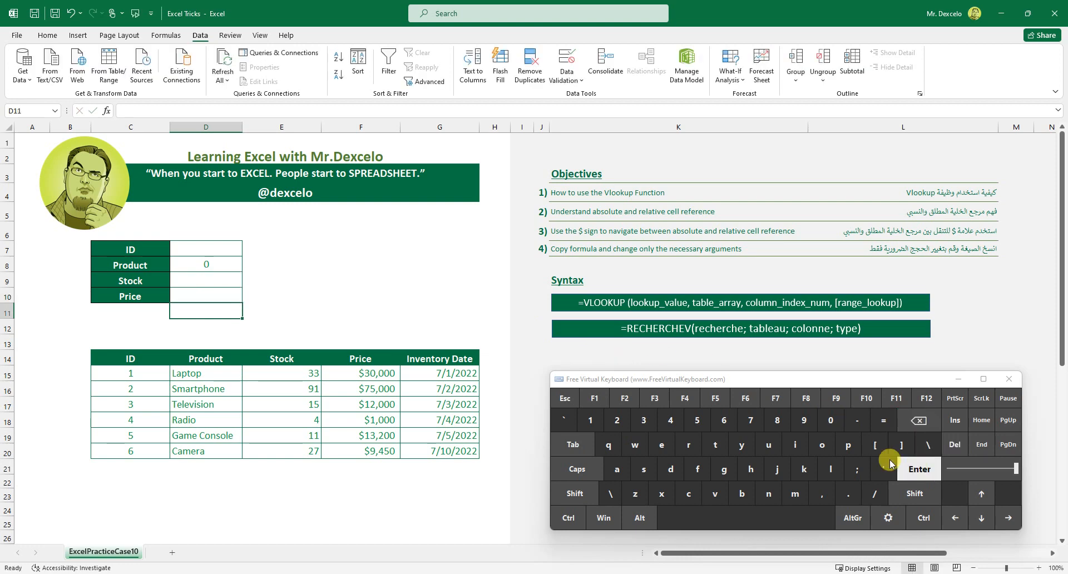
Change the Product cell D8's formula to =D$7, locking only the row of the ID reference
{"action": "left_click", "coordinate": [207, 263]}
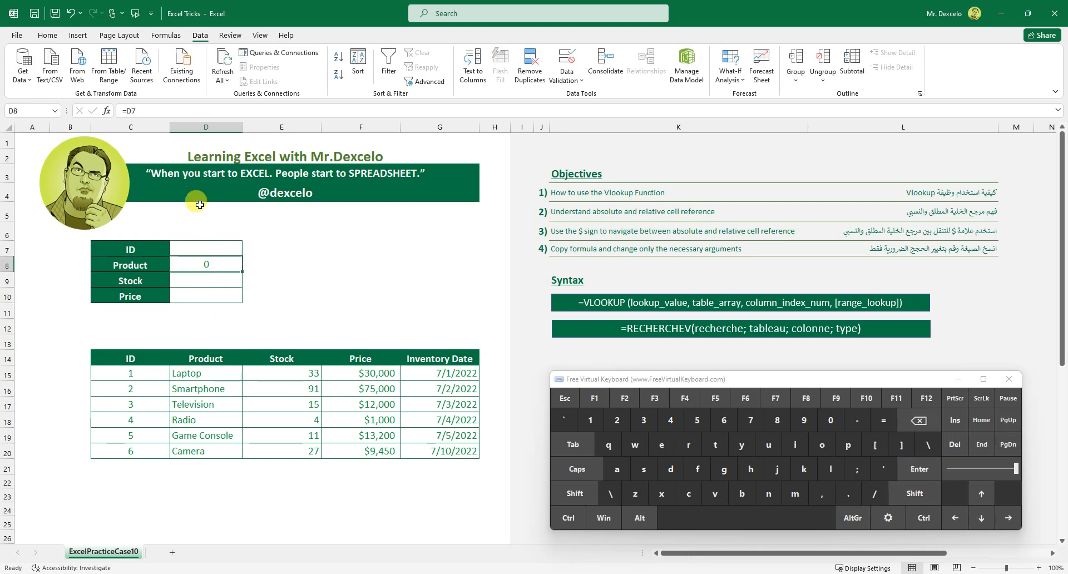
{"action": "left_click", "coordinate": [127, 111]}
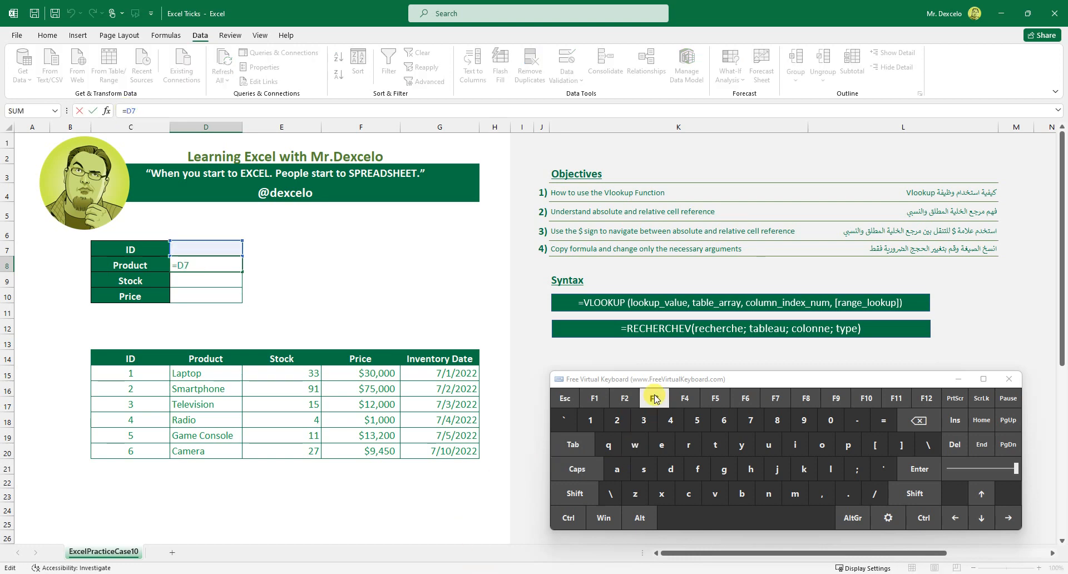
{"action": "left_click", "coordinate": [684, 398]}
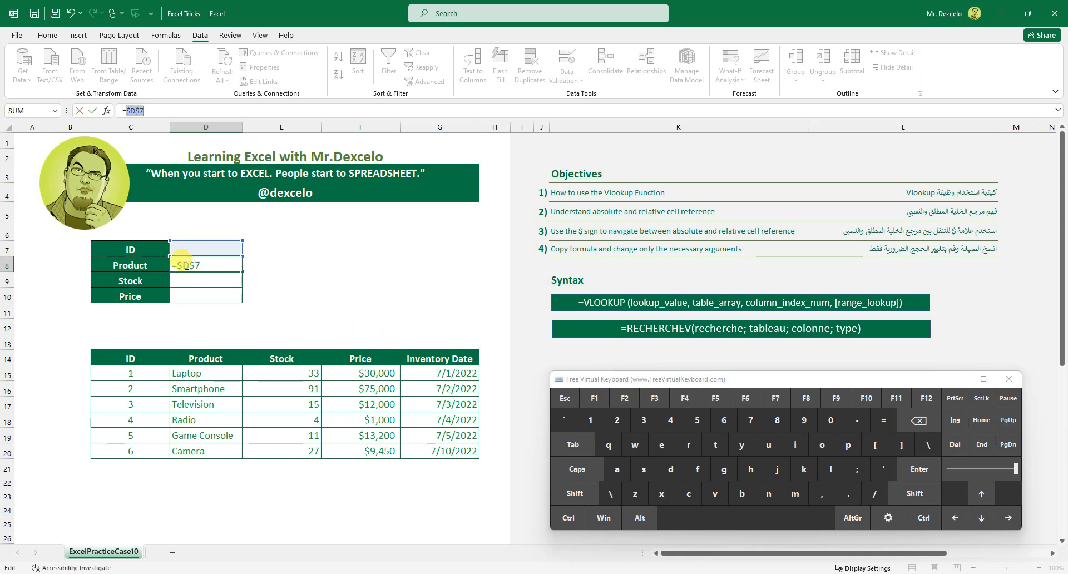
{"action": "left_click", "coordinate": [684, 400]}
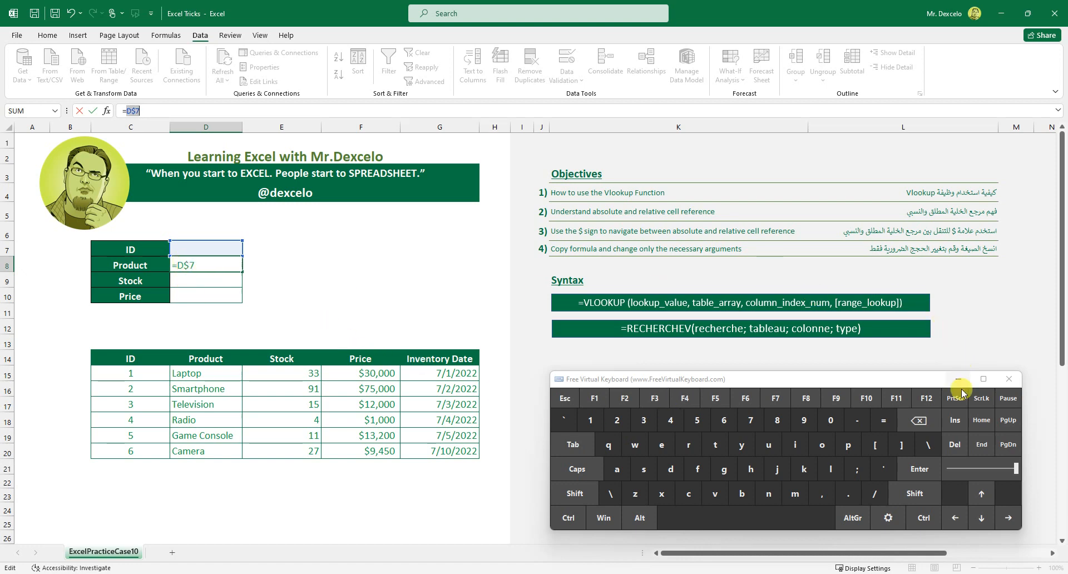
{"action": "left_click", "coordinate": [933, 473]}
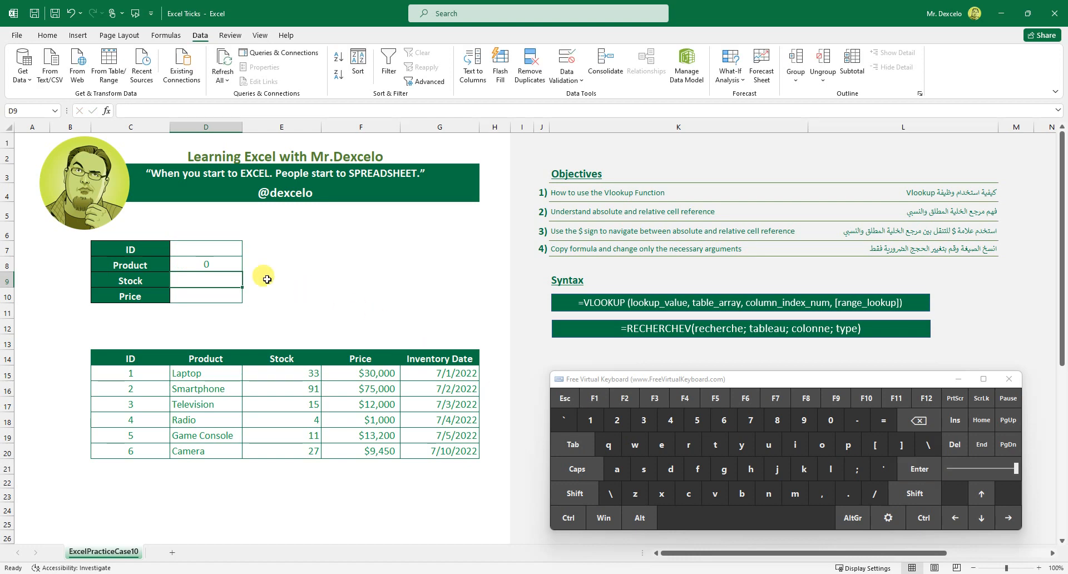
Fill the row-locked formula down from the Product cell D8 through the Stock and Price cells to D10
{"action": "left_click", "coordinate": [210, 264]}
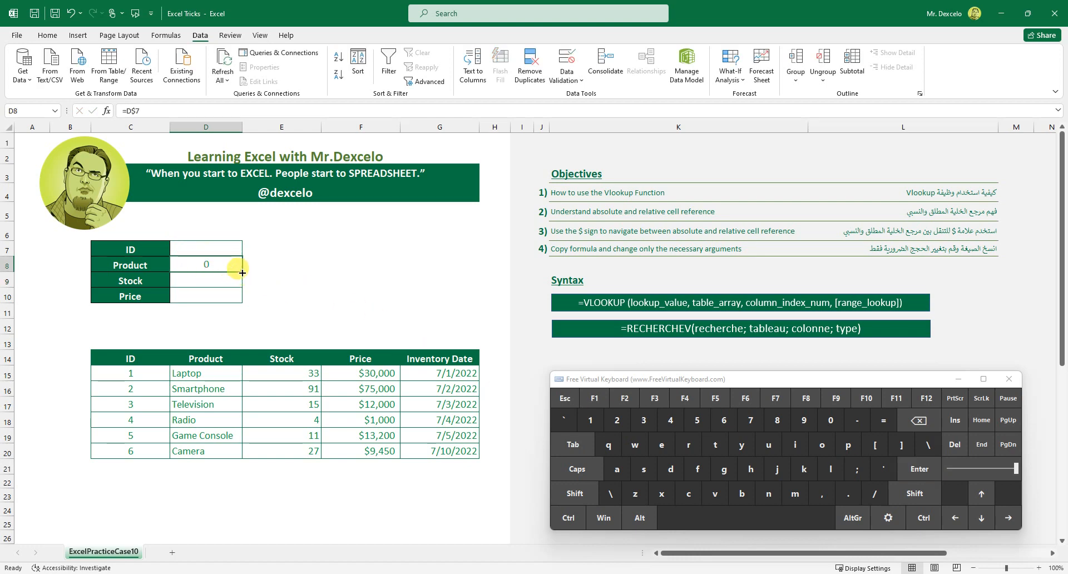
{"action": "left_click_drag", "start_coordinate": [242, 274], "coordinate": [237, 299]}
{"action": "left_click", "coordinate": [219, 279]}
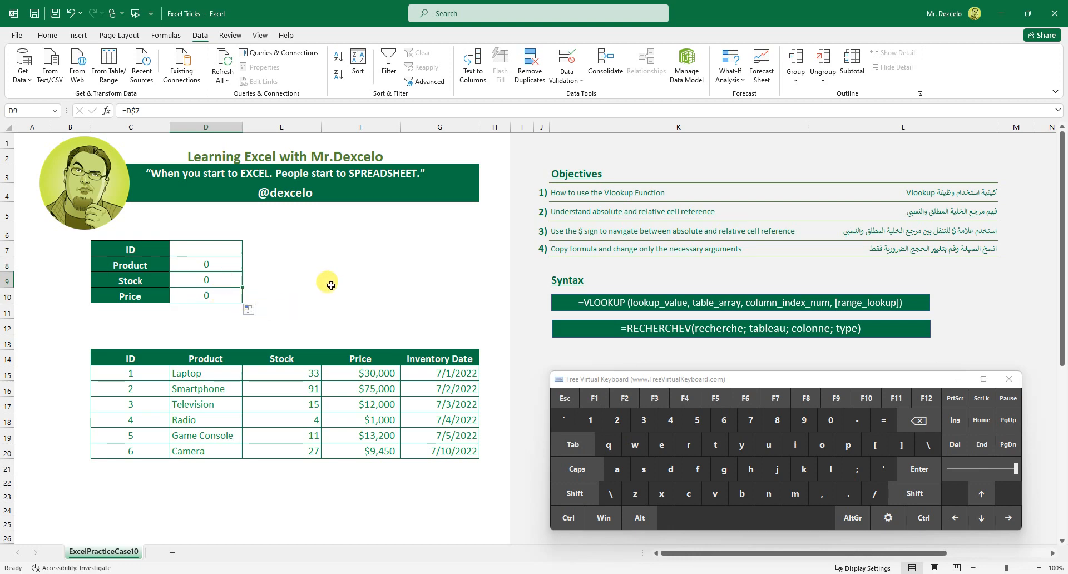
Examine which cell the copied formulas in the Stock cell D9 and the Price cell D10 refer to
{"action": "double_click", "coordinate": [212, 280]}
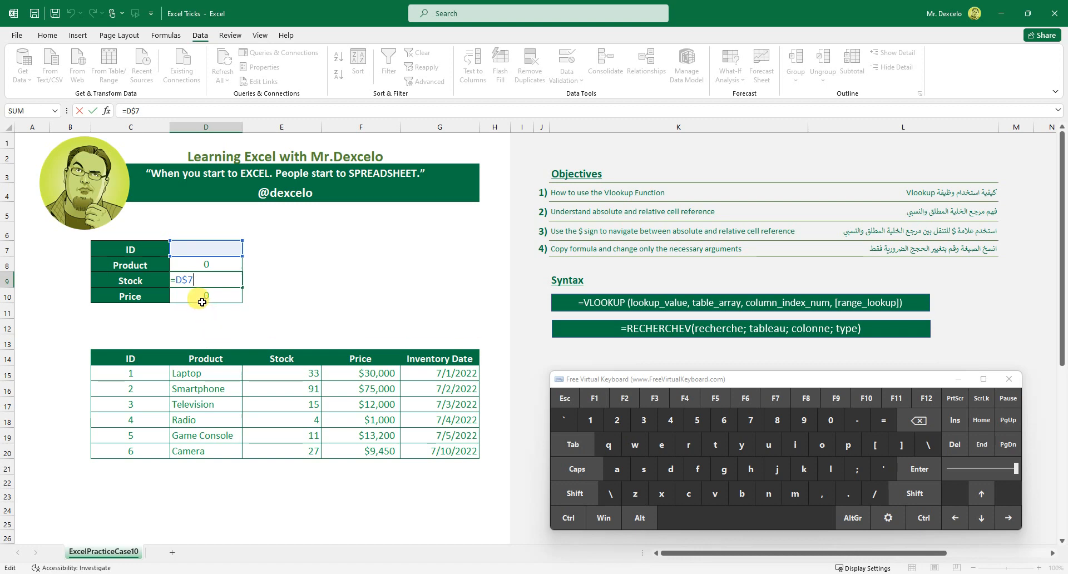
{"action": "key", "text": "Return"}
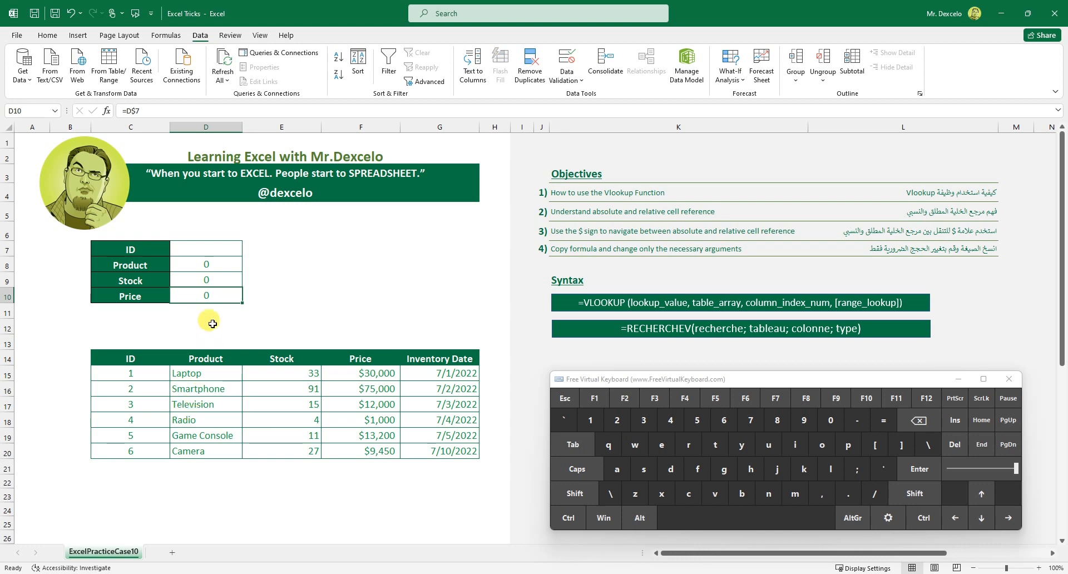
{"action": "double_click", "coordinate": [212, 293]}
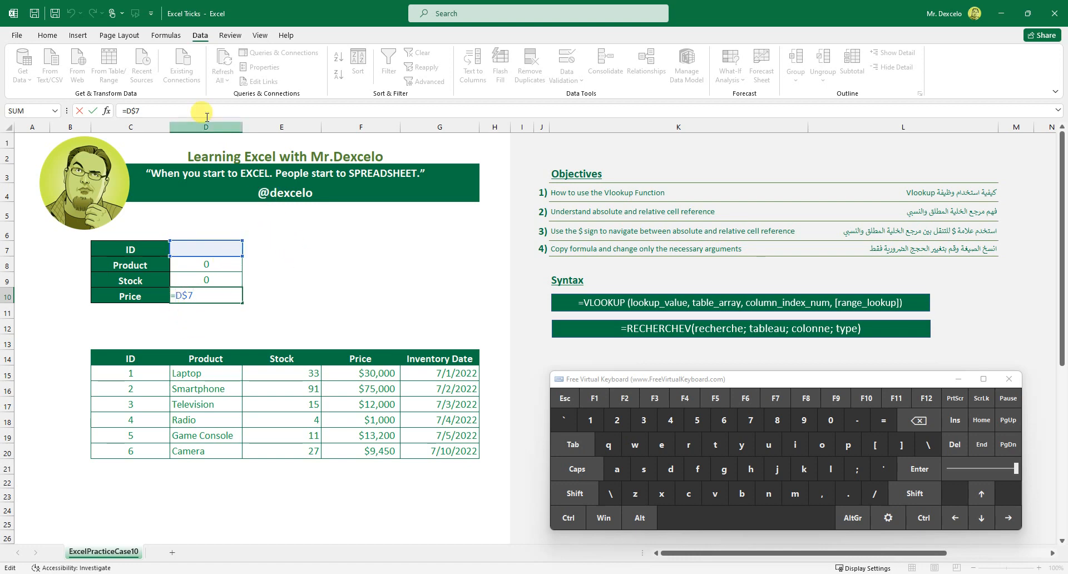
{"action": "left_click", "coordinate": [273, 307]}
{"action": "left_click", "coordinate": [565, 398]}
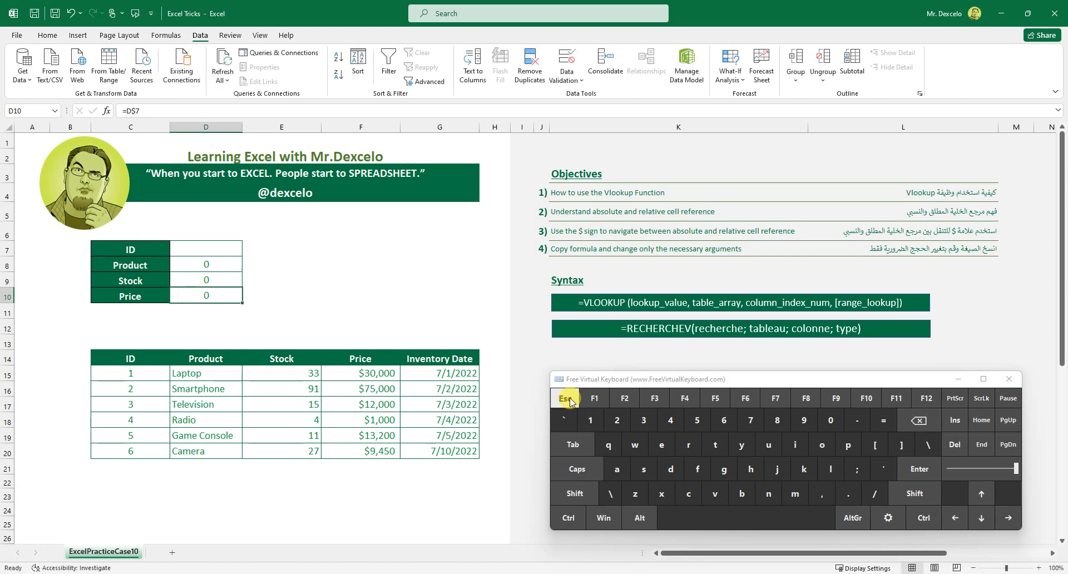
Clear the formulas from the Product, Stock and Price cells D8:D10
{"action": "left_click_drag", "start_coordinate": [205, 264], "coordinate": [213, 298]}
{"action": "left_click", "coordinate": [200, 328]}
{"action": "left_click", "coordinate": [210, 261]}
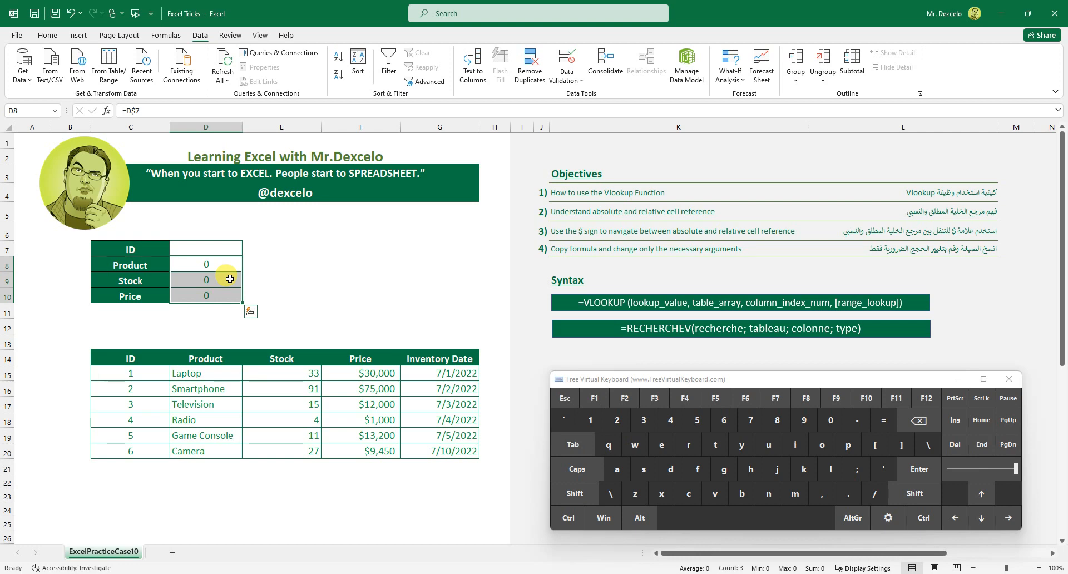
{"action": "key", "text": "Delete"}
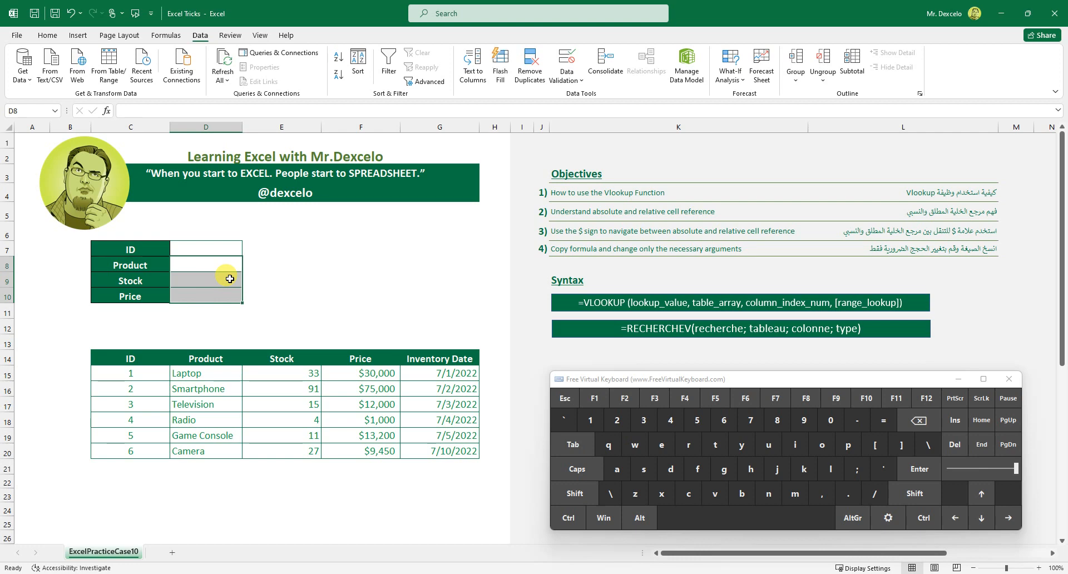
{"action": "left_click", "coordinate": [259, 280]}
Enter 1 in the ID cell D7 as the value to look up
{"action": "left_click", "coordinate": [212, 249]}
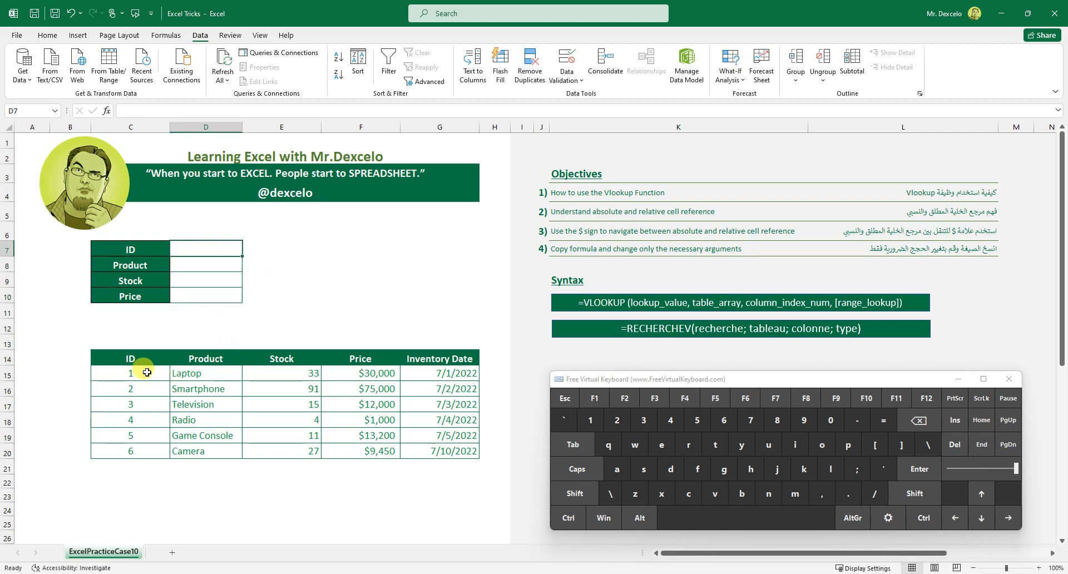
{"action": "left_click_drag", "start_coordinate": [143, 370], "coordinate": [144, 448]}
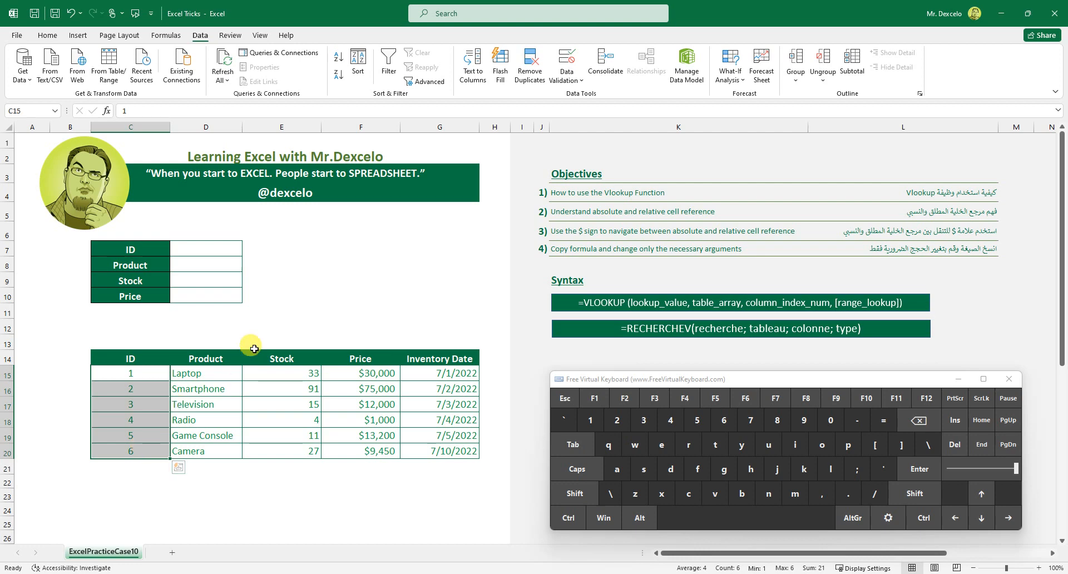
{"action": "left_click", "coordinate": [210, 249]}
{"action": "left_click", "coordinate": [590, 420]}
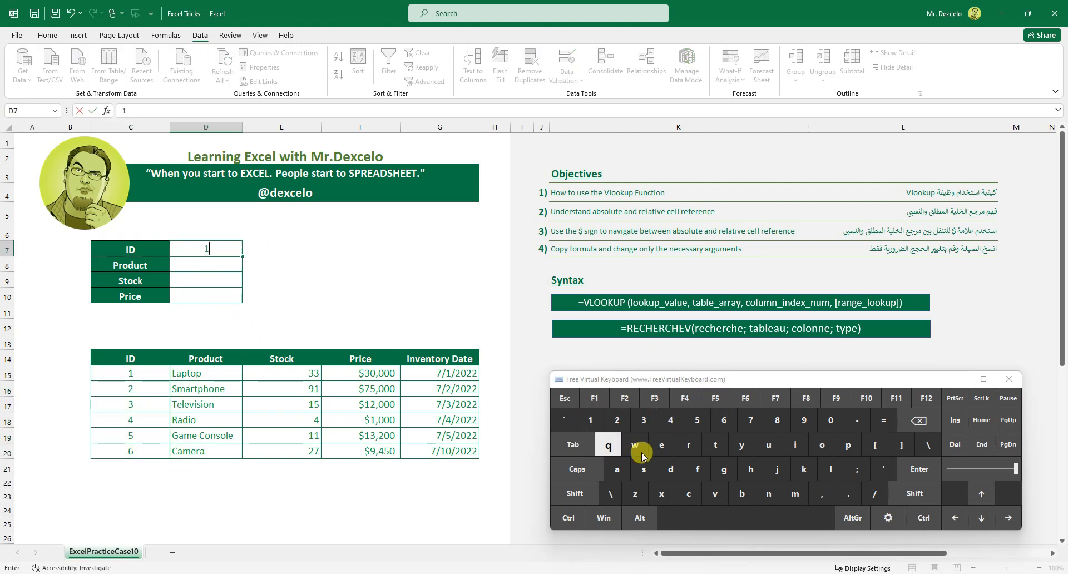
{"action": "left_click", "coordinate": [918, 469]}
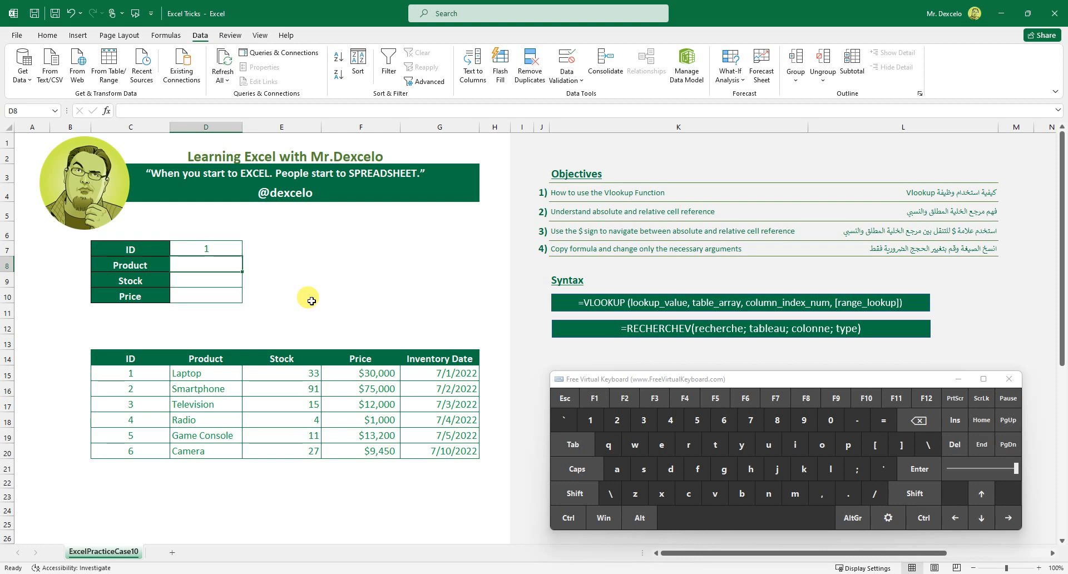
Begin a VLOOKUP formula in the Product cell D8 with the row-locked ID cell D$7 as the lookup value
{"action": "left_click_drag", "start_coordinate": [228, 265], "coordinate": [228, 289]}
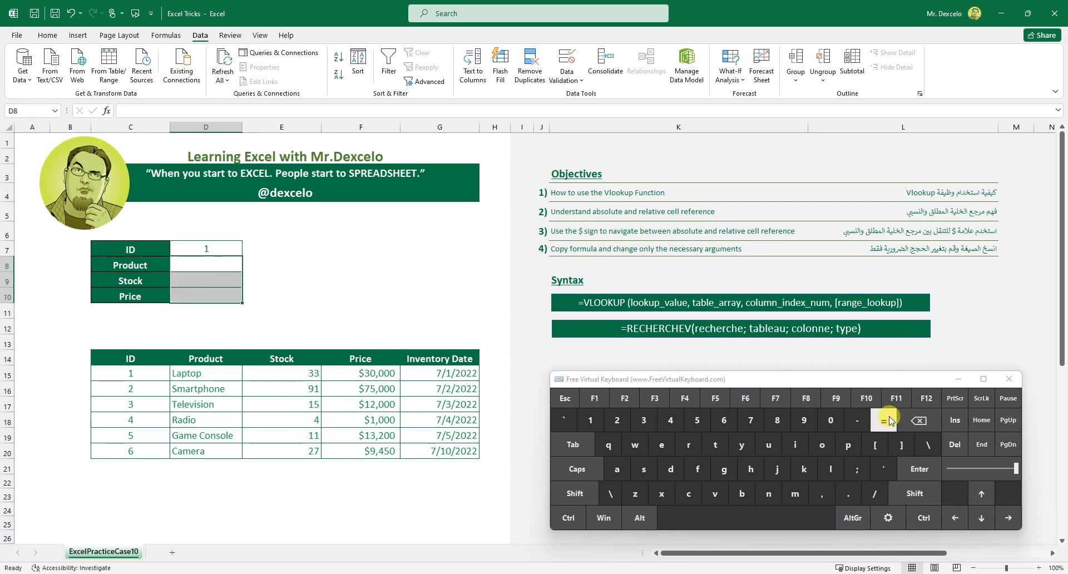
{"action": "left_click", "coordinate": [888, 420]}
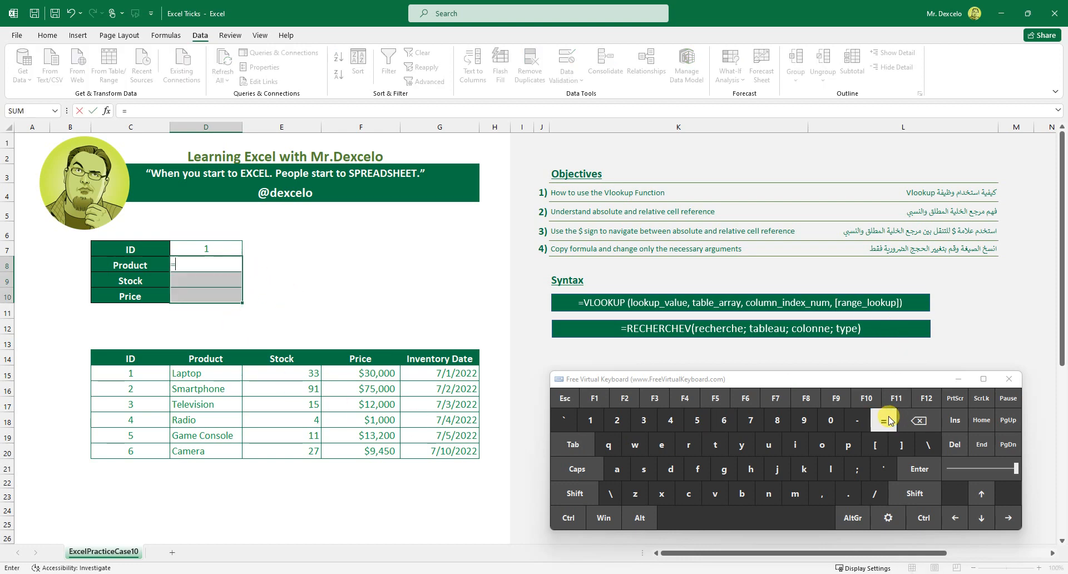
{"action": "left_click", "coordinate": [717, 492]}
{"action": "left_click", "coordinate": [831, 469]}
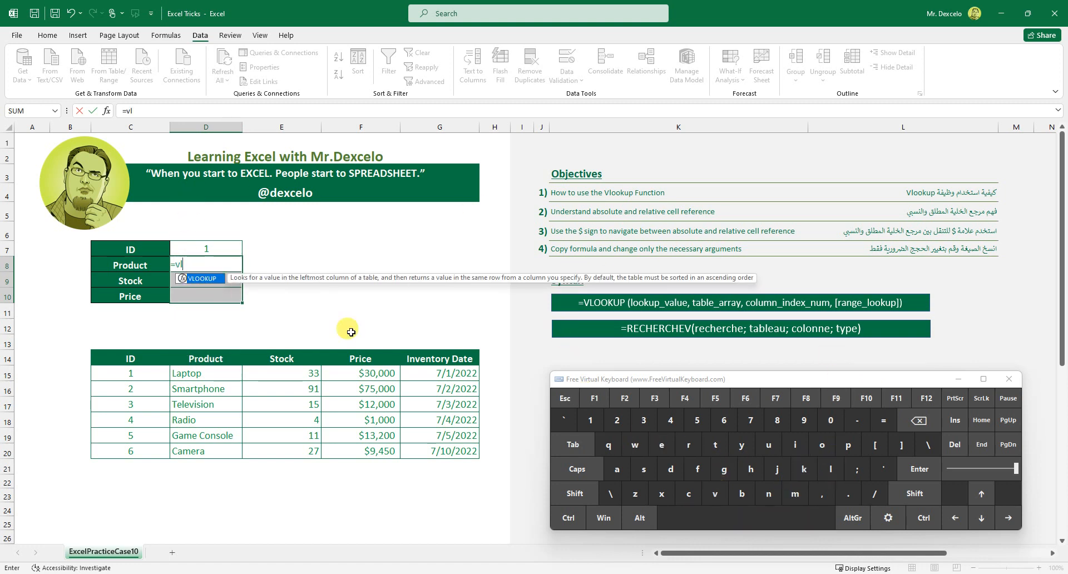
{"action": "left_click", "coordinate": [573, 444]}
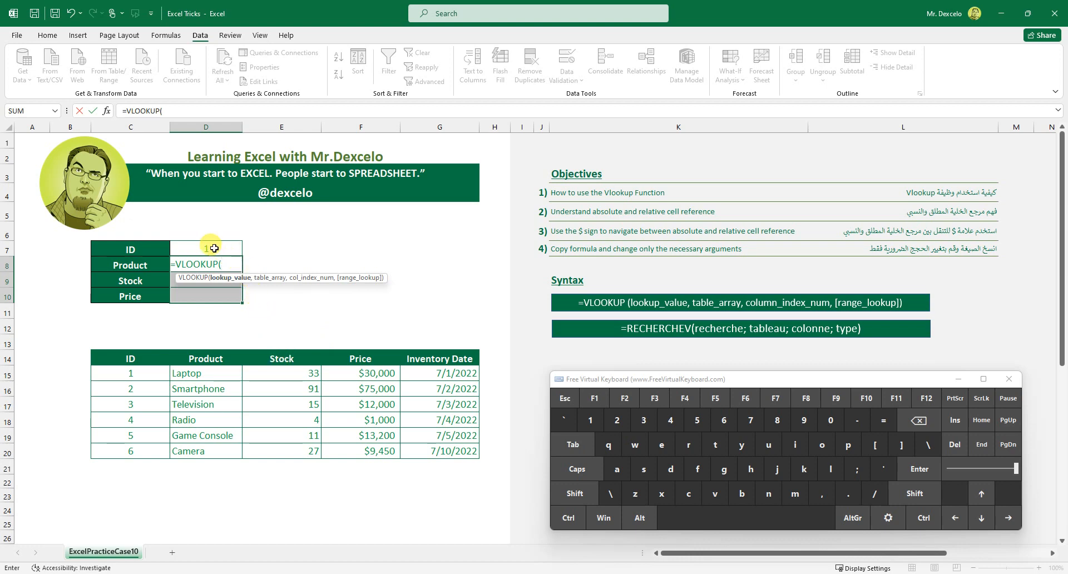
{"action": "left_click", "coordinate": [214, 248]}
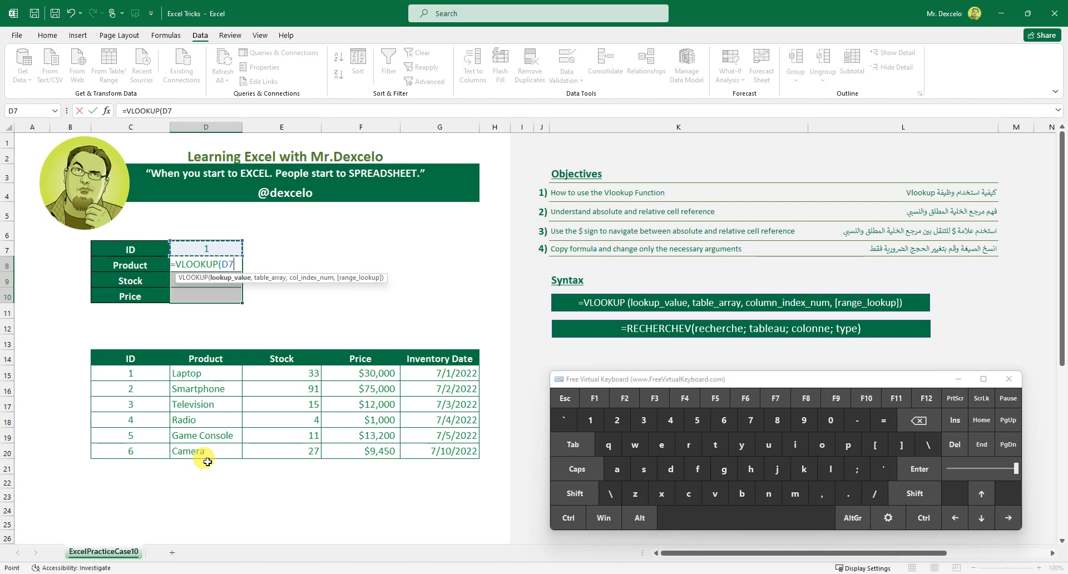
{"action": "left_click", "coordinate": [685, 399]}
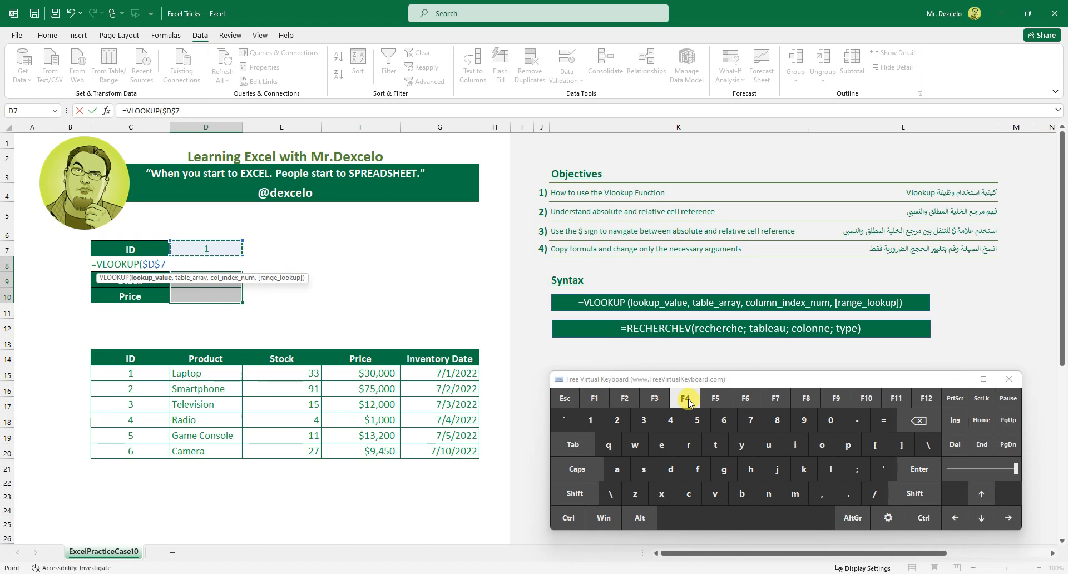
{"action": "left_click", "coordinate": [685, 398]}
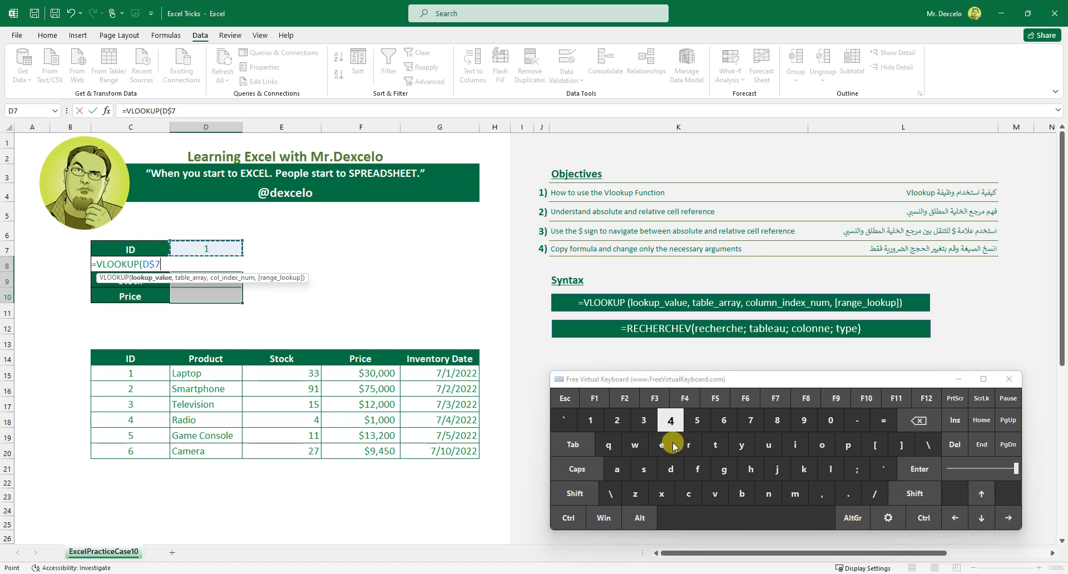
Add the inventory table's data rows as the VLOOKUP table array with locked rows, C$15:G$20
{"action": "left_click", "coordinate": [821, 494]}
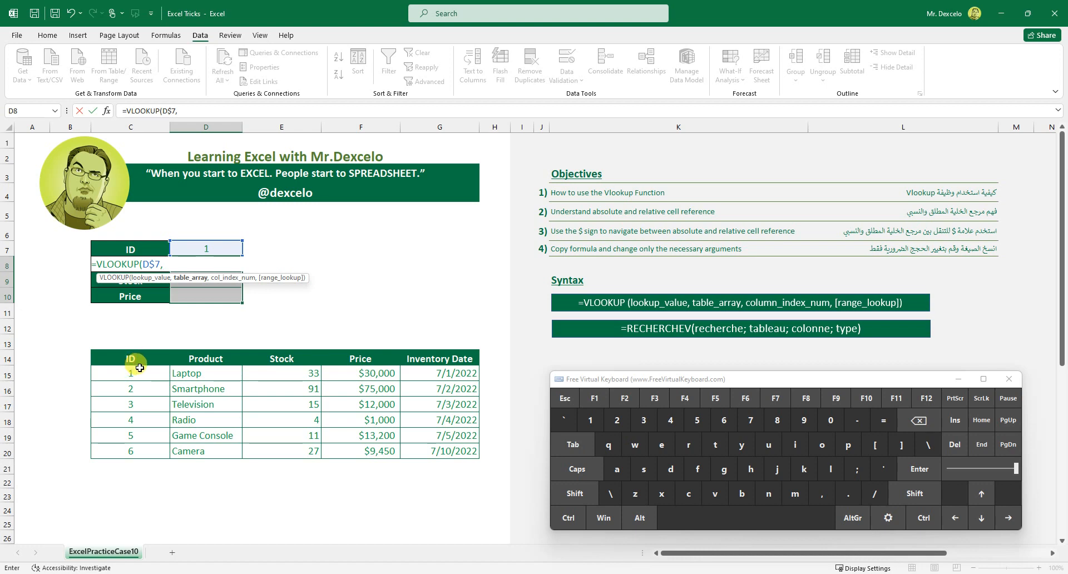
{"action": "left_click_drag", "start_coordinate": [140, 368], "coordinate": [435, 451]}
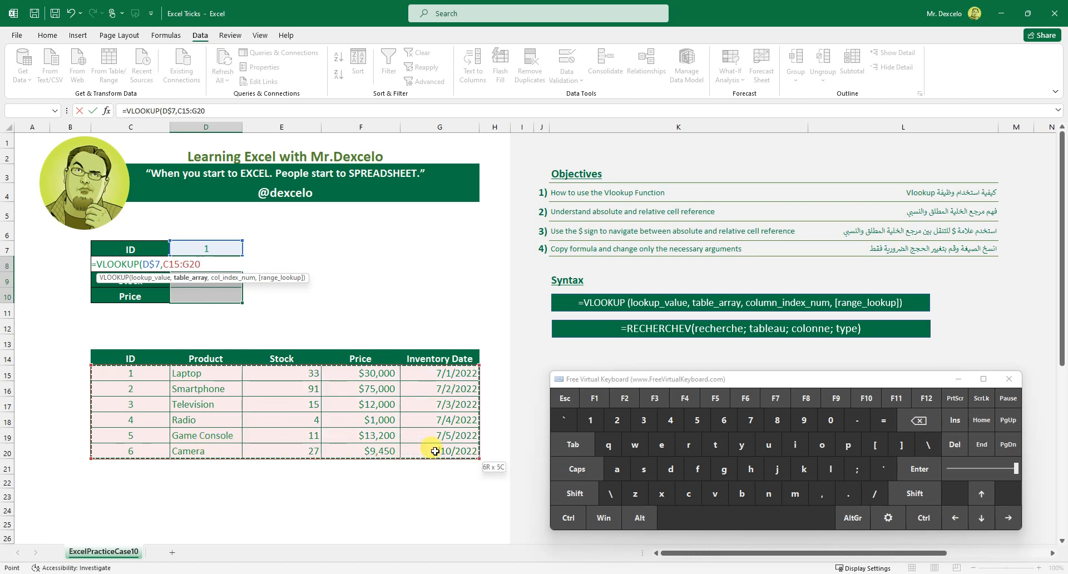
{"action": "left_click", "coordinate": [686, 398]}
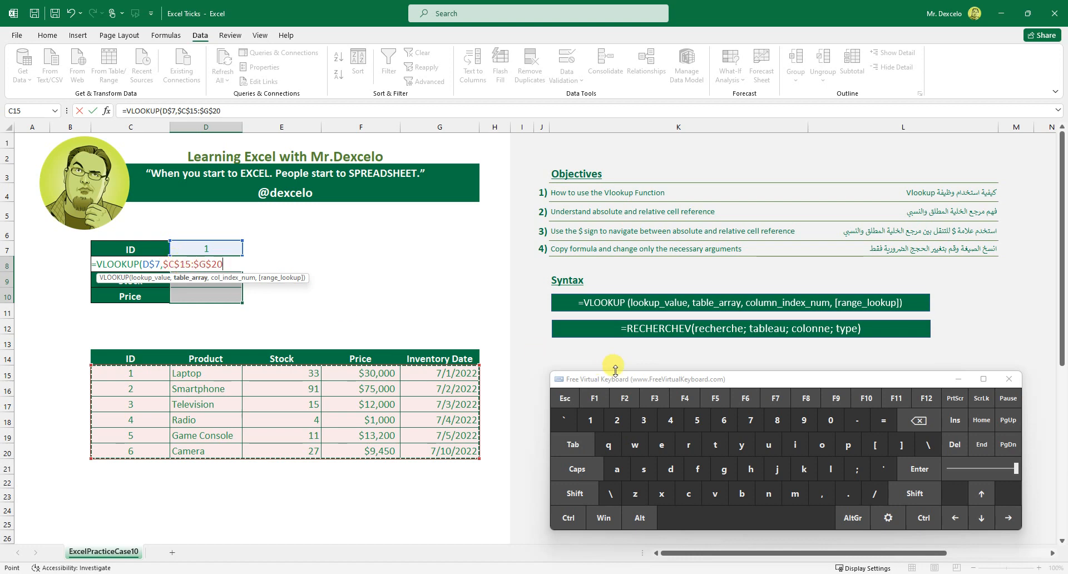
{"action": "left_click", "coordinate": [690, 400]}
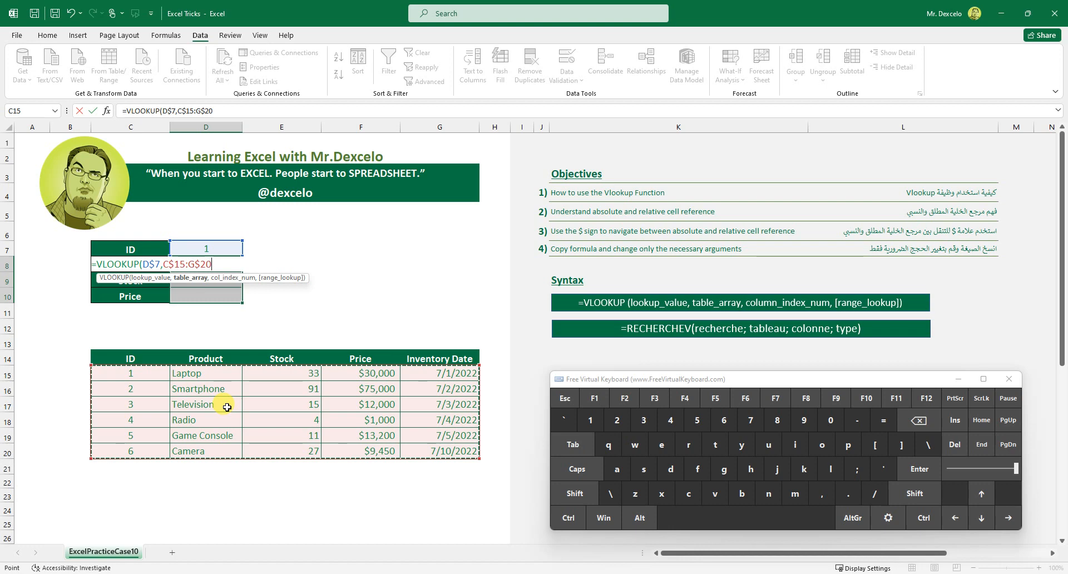
Finish the VLOOKUP with column index 2 and exact match 0, entering it in all the selected cells D8:D10
{"action": "left_click", "coordinate": [821, 493]}
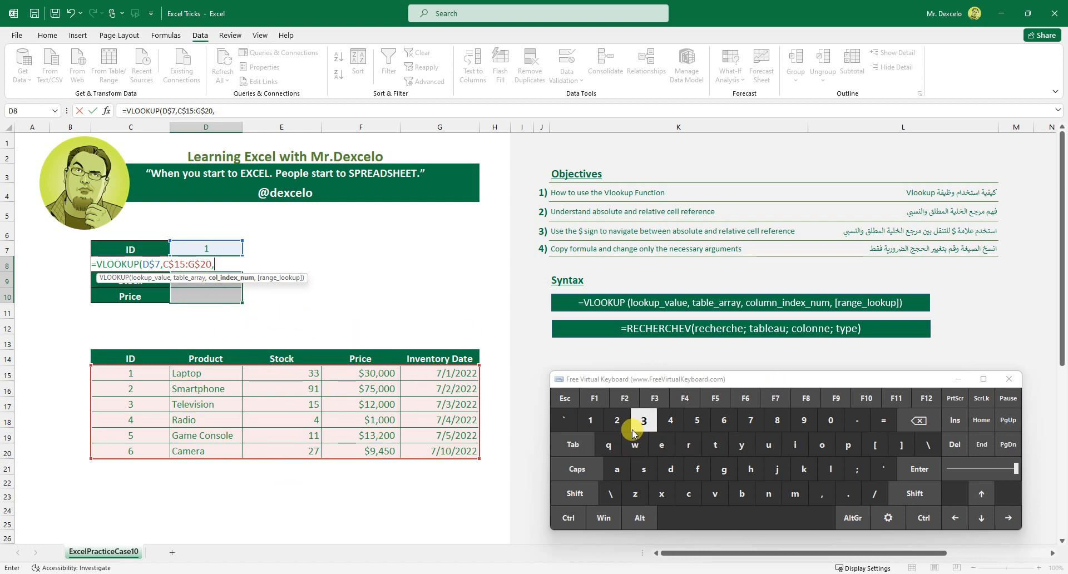
{"action": "left_click", "coordinate": [616, 420]}
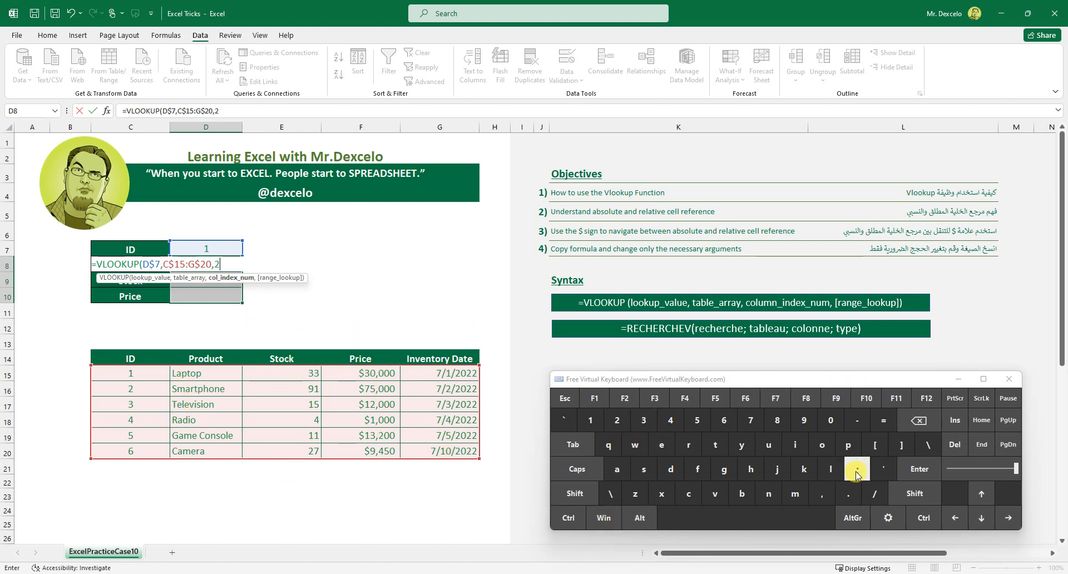
{"action": "left_click", "coordinate": [830, 494]}
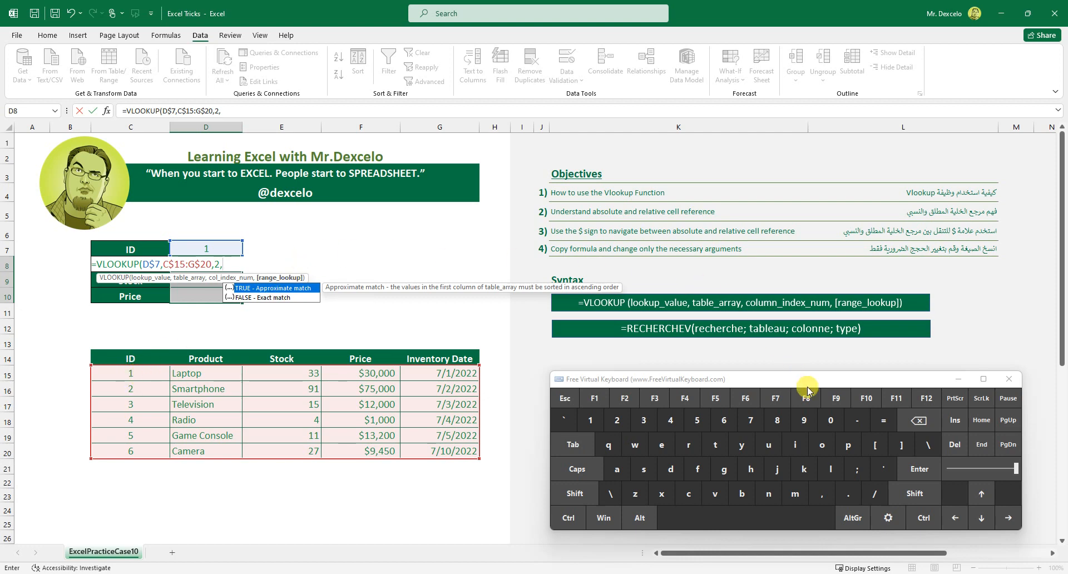
{"action": "left_click", "coordinate": [830, 421]}
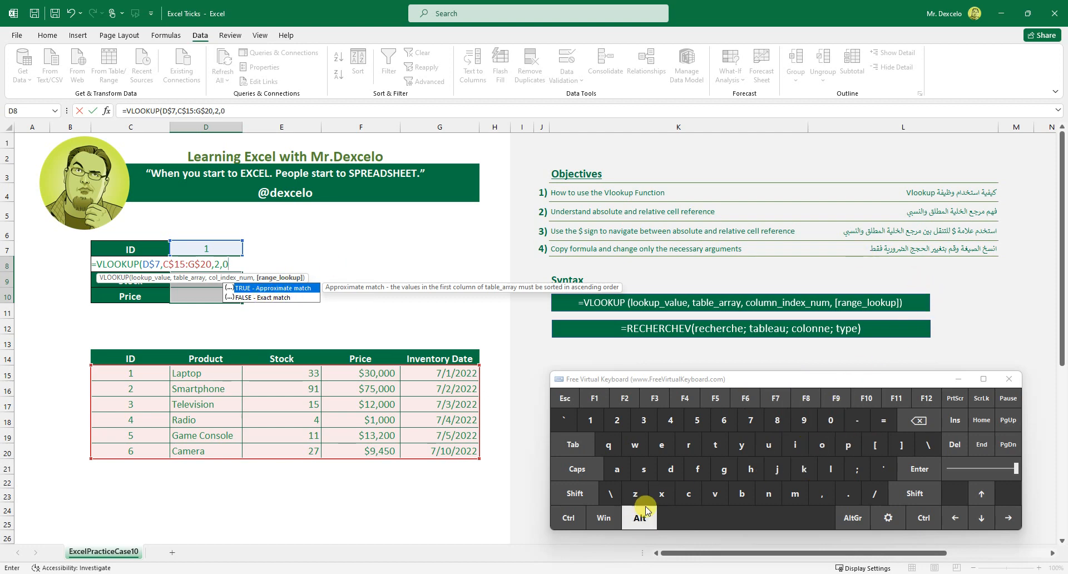
{"action": "left_click", "coordinate": [593, 495]}
{"action": "left_click", "coordinate": [831, 424]}
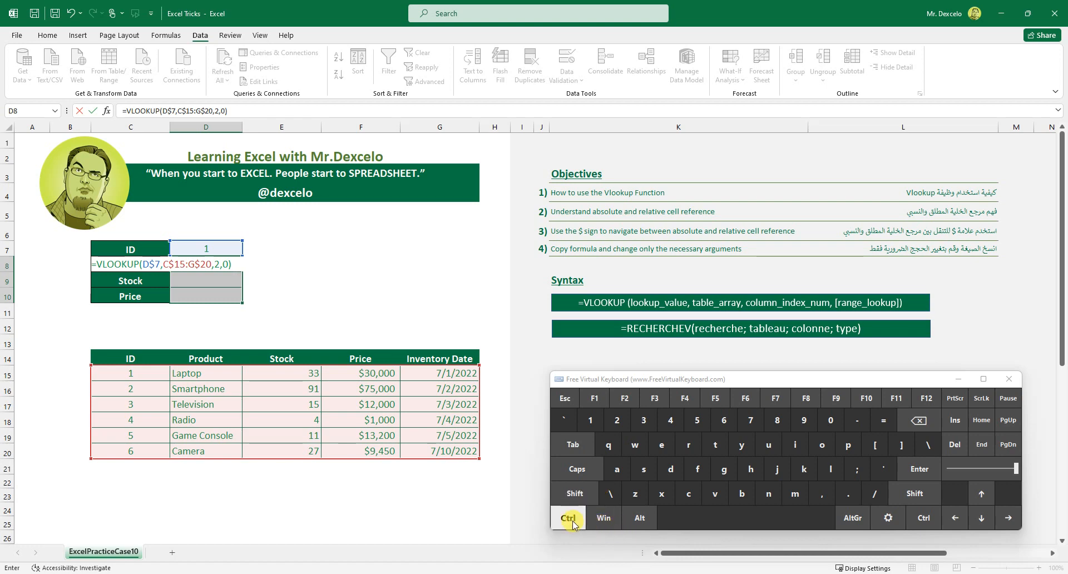
{"action": "left_click", "coordinate": [918, 469]}
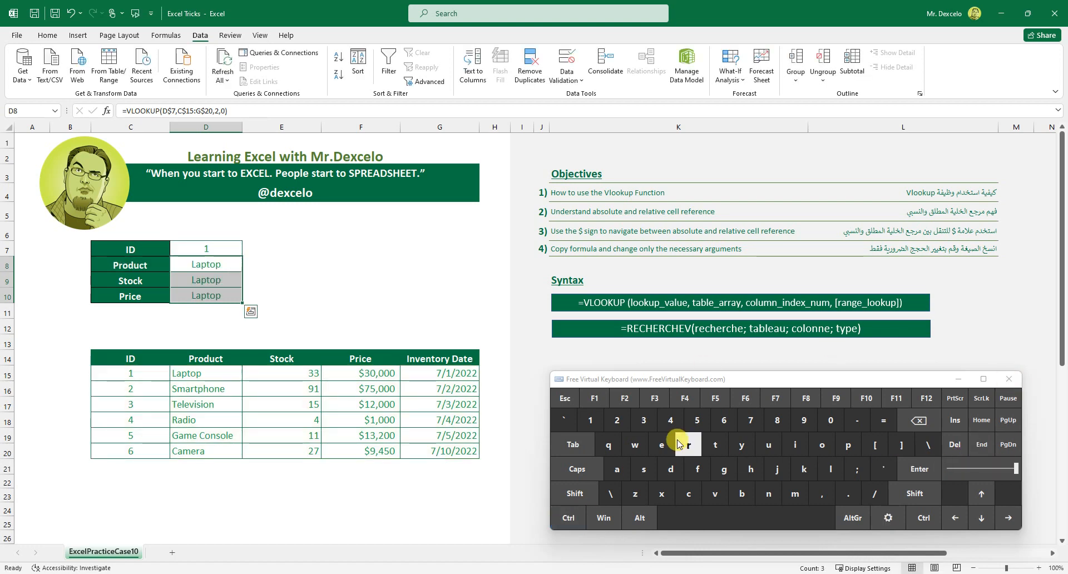
Compare the Product, Stock and Price results in D8:D10 with the ID 1 row of the inventory table
{"action": "left_click", "coordinate": [210, 267]}
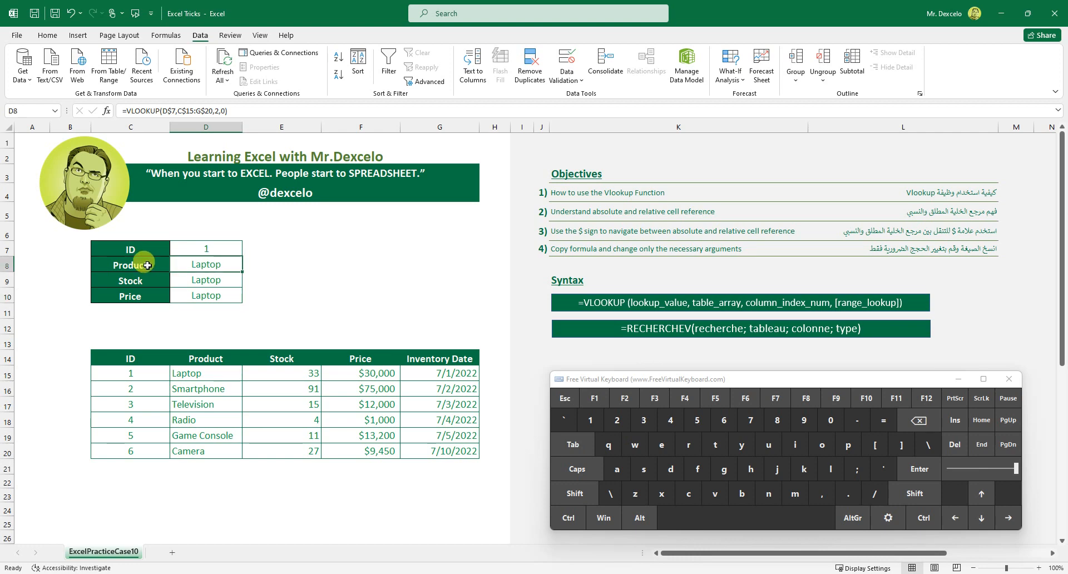
{"action": "left_click", "coordinate": [147, 377]}
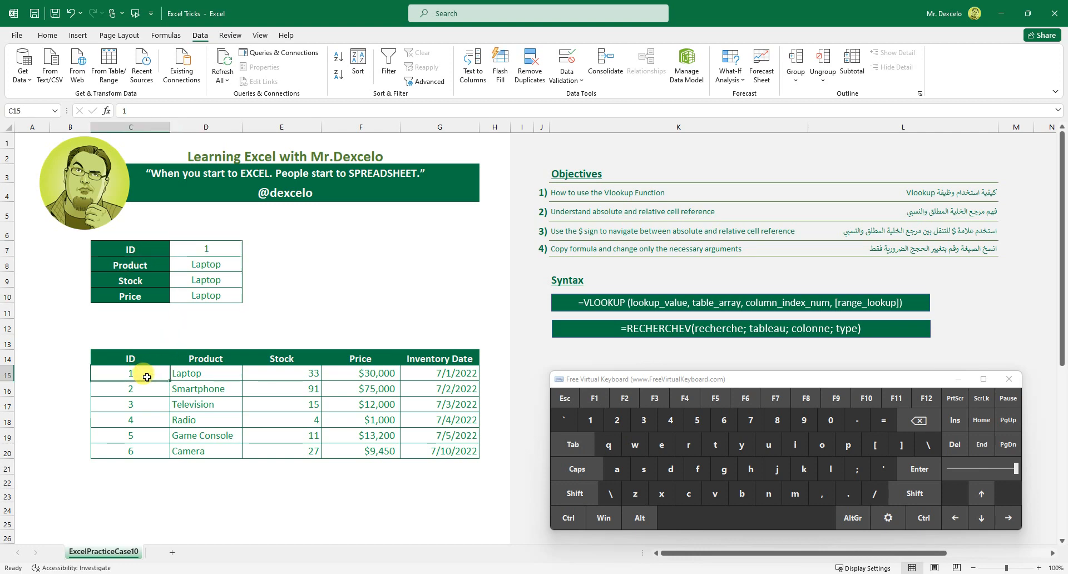
{"action": "left_click_drag", "start_coordinate": [146, 377], "coordinate": [195, 373]}
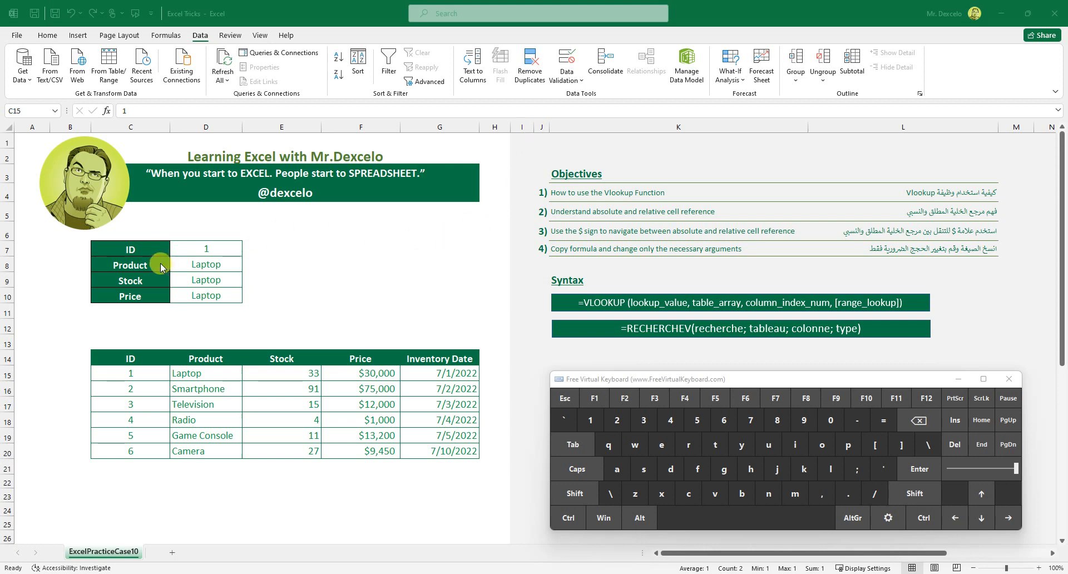
{"action": "left_click_drag", "start_coordinate": [160, 263], "coordinate": [187, 269]}
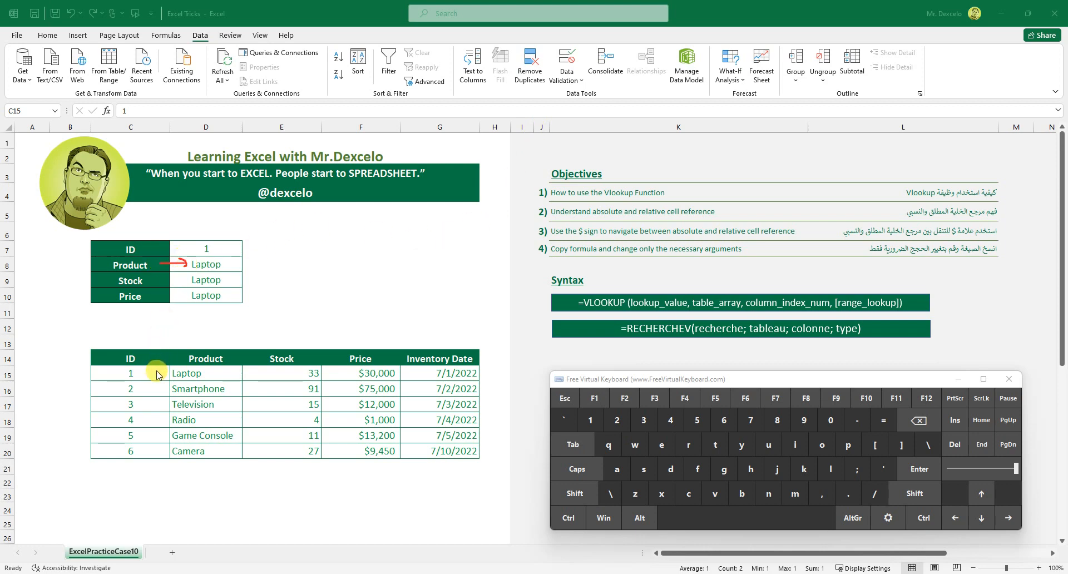
{"action": "left_click_drag", "start_coordinate": [158, 374], "coordinate": [176, 379]}
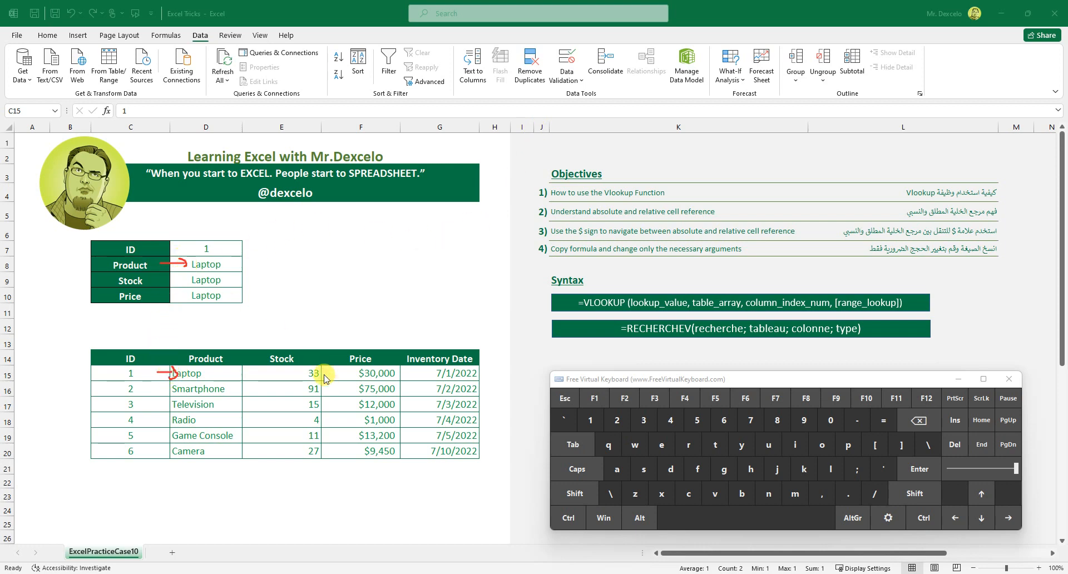
{"action": "mouse_move", "coordinate": [314, 352]}
{"action": "left_mouse_down"}
{"action": "mouse_move", "coordinate": [299, 367]}
{"action": "mouse_move", "coordinate": [307, 385]}
{"action": "mouse_move", "coordinate": [319, 367]}
{"action": "left_mouse_up"}
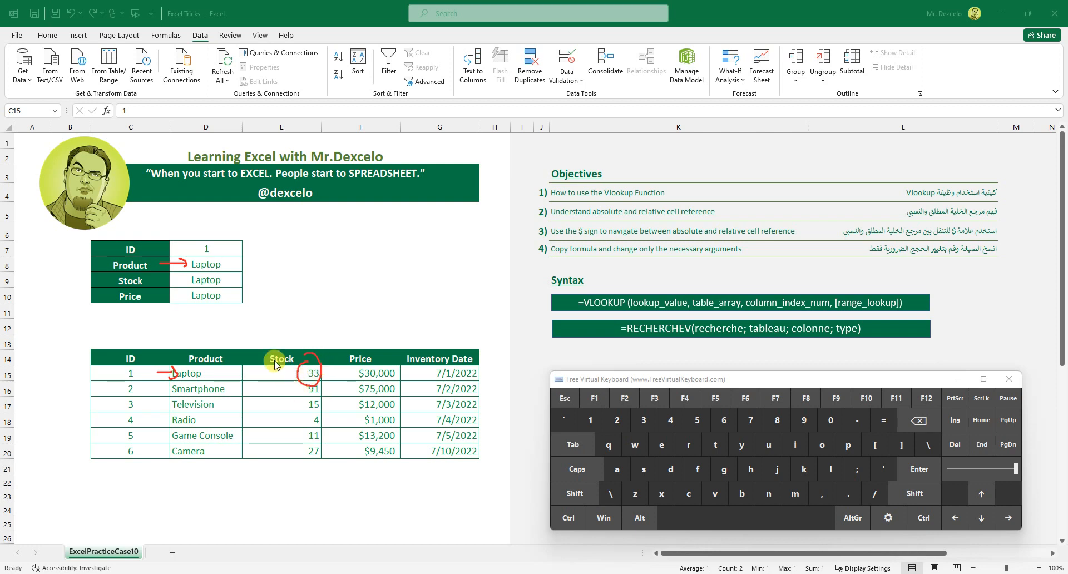
{"action": "left_click_drag", "start_coordinate": [259, 281], "coordinate": [237, 275]}
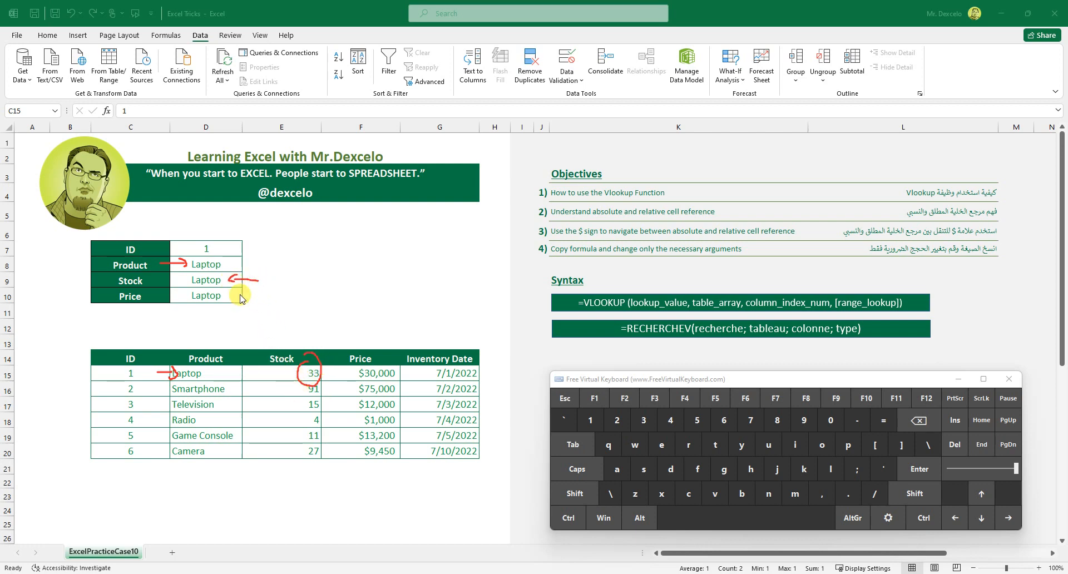
{"action": "mouse_move", "coordinate": [389, 363]}
{"action": "left_mouse_down"}
{"action": "mouse_move", "coordinate": [399, 375]}
{"action": "mouse_move", "coordinate": [388, 360]}
{"action": "left_mouse_up"}
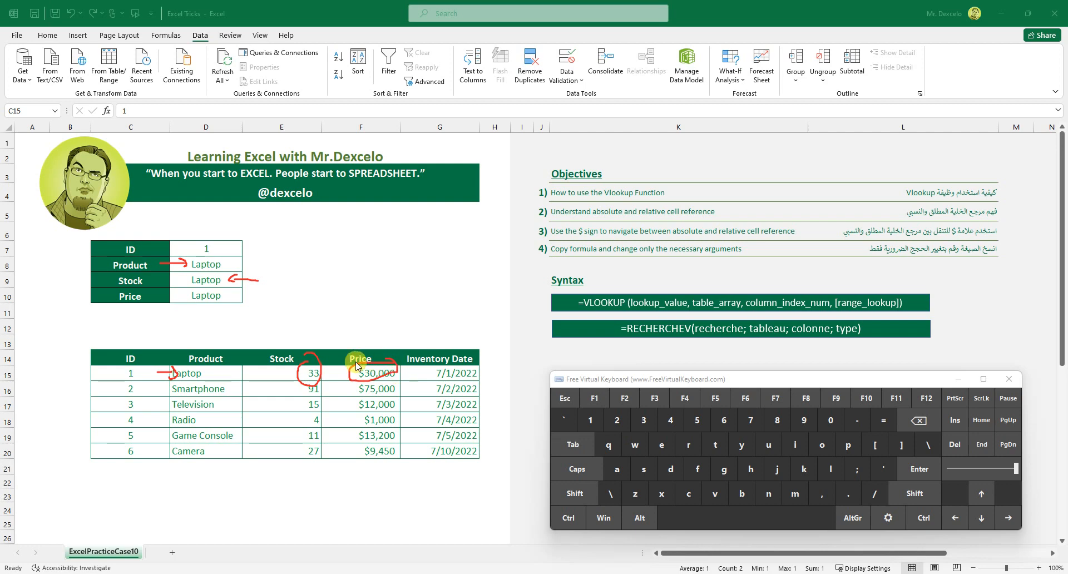
{"action": "left_click_drag", "start_coordinate": [261, 299], "coordinate": [235, 292]}
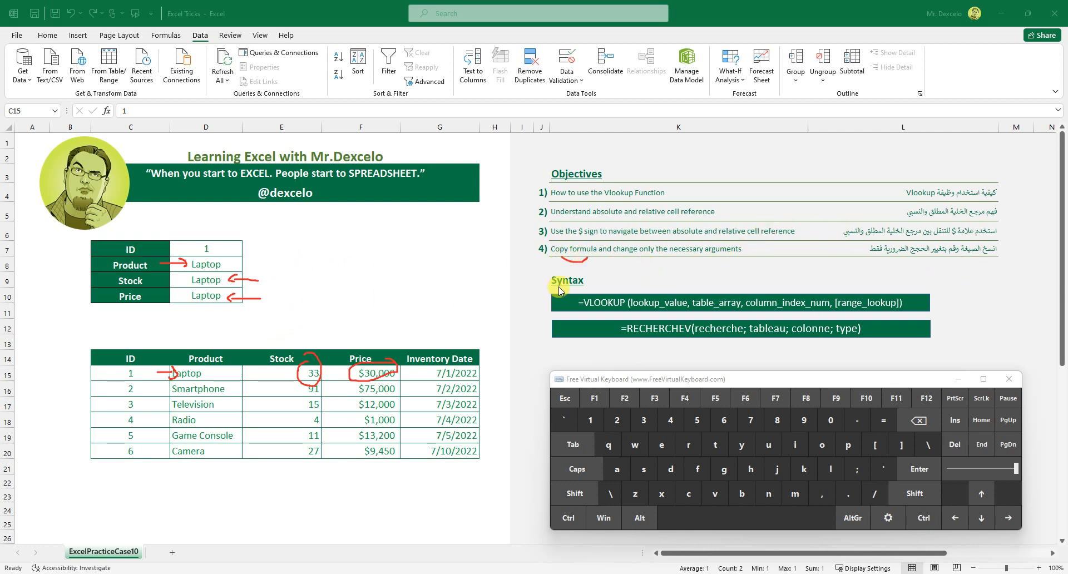
{"action": "mouse_move", "coordinate": [657, 260]}
{"action": "left_mouse_down"}
{"action": "mouse_move", "coordinate": [715, 260]}
{"action": "mouse_move", "coordinate": [688, 245]}
{"action": "left_mouse_up"}
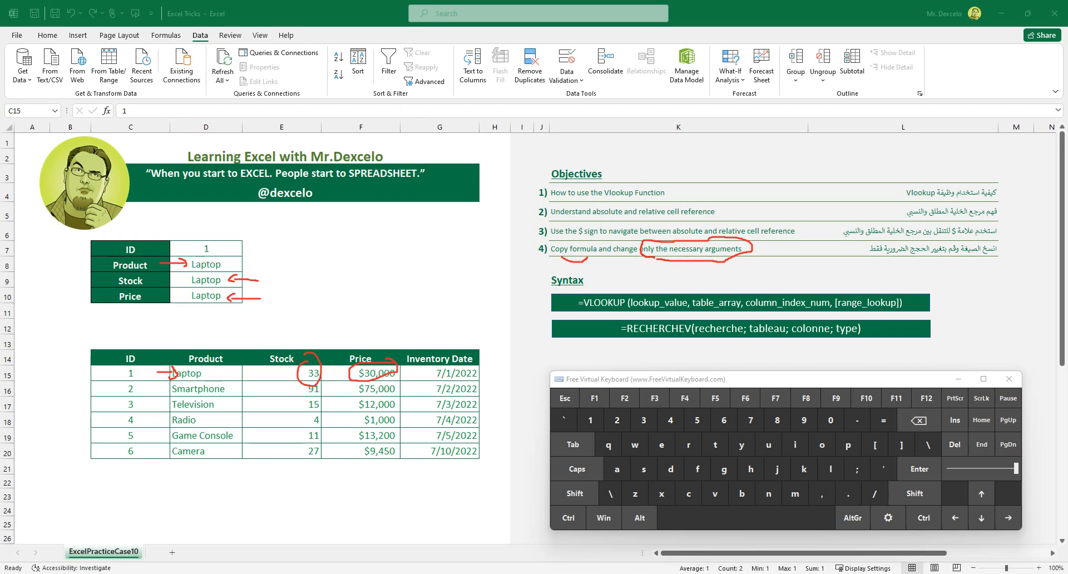
Number the inventory table's columns 1 to 5 with temporary annotations to work out the column indexes for Product, Stock and Price
{"action": "mouse_move", "coordinate": [123, 337]}
{"action": "left_mouse_down"}
{"action": "mouse_move", "coordinate": [131, 329]}
{"action": "mouse_move", "coordinate": [128, 346]}
{"action": "left_mouse_up"}
{"action": "left_click_drag", "start_coordinate": [189, 329], "coordinate": [199, 337]}
{"action": "left_click_drag", "start_coordinate": [263, 329], "coordinate": [270, 343]}
{"action": "mouse_move", "coordinate": [349, 332]}
{"action": "left_mouse_down"}
{"action": "mouse_move", "coordinate": [370, 339]}
{"action": "mouse_move", "coordinate": [367, 348]}
{"action": "left_mouse_up"}
{"action": "mouse_move", "coordinate": [430, 326]}
{"action": "left_mouse_down"}
{"action": "mouse_move", "coordinate": [426, 341]}
{"action": "mouse_move", "coordinate": [444, 322]}
{"action": "left_mouse_up"}
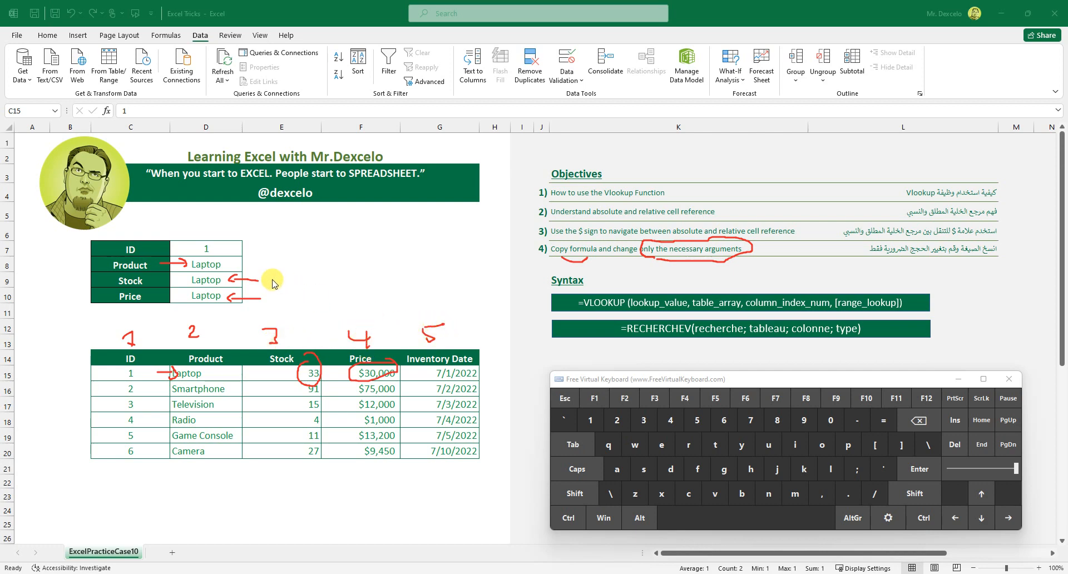
{"action": "mouse_move", "coordinate": [258, 259]}
{"action": "left_mouse_down"}
{"action": "mouse_move", "coordinate": [285, 303]}
{"action": "mouse_move", "coordinate": [302, 285]}
{"action": "mouse_move", "coordinate": [333, 281]}
{"action": "mouse_move", "coordinate": [315, 300]}
{"action": "mouse_move", "coordinate": [345, 311]}
{"action": "left_mouse_up"}
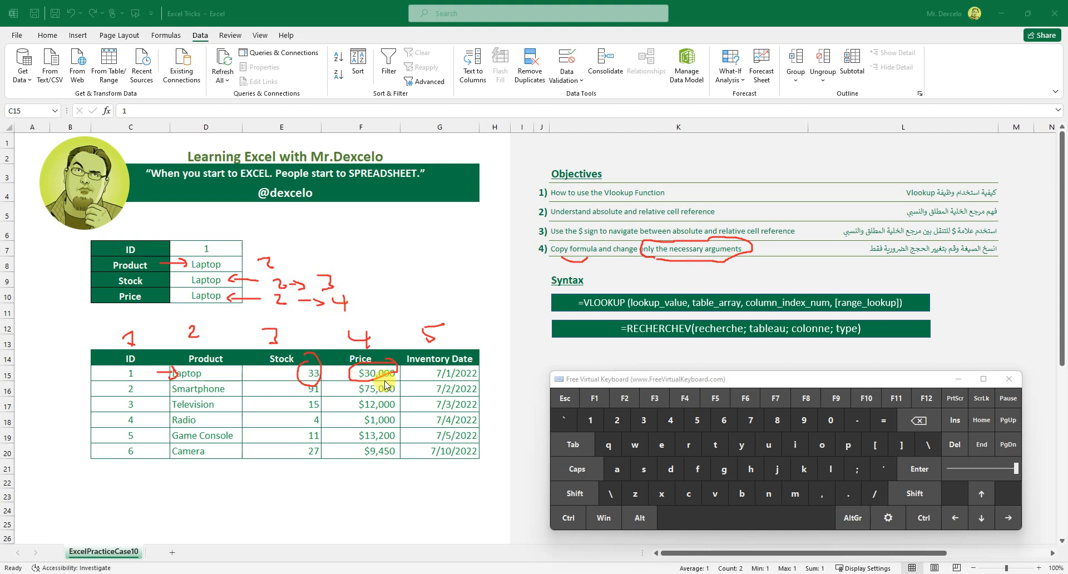
{"action": "left_click_drag", "start_coordinate": [385, 380], "coordinate": [409, 373]}
{"action": "left_click_drag", "start_coordinate": [339, 378], "coordinate": [328, 379]}
{"action": "key", "text": "Escape"}
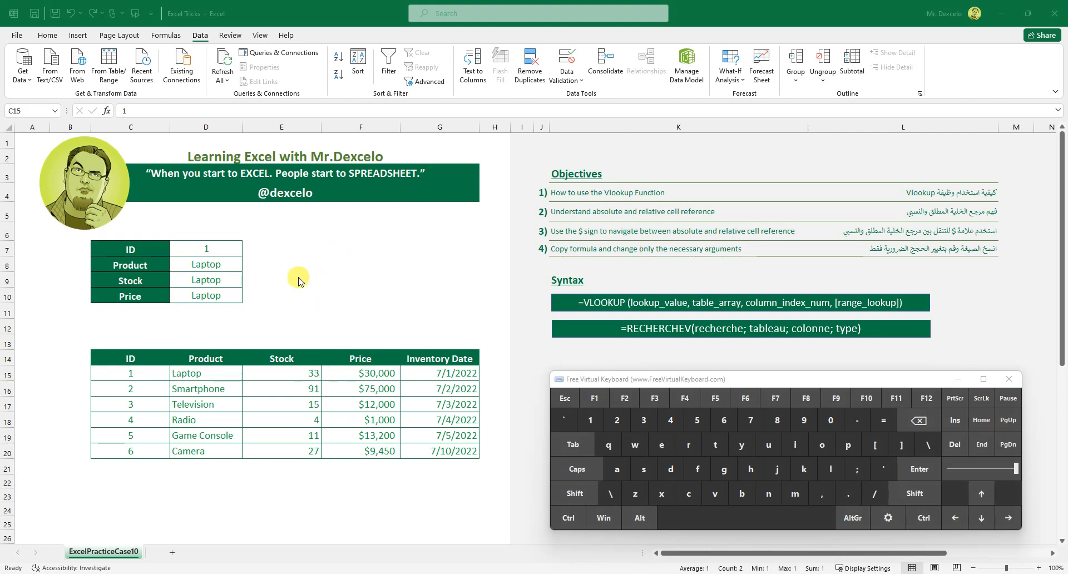
Change the column index in the Stock cell D9's VLOOKUP formula to 3
{"action": "left_click", "coordinate": [226, 280]}
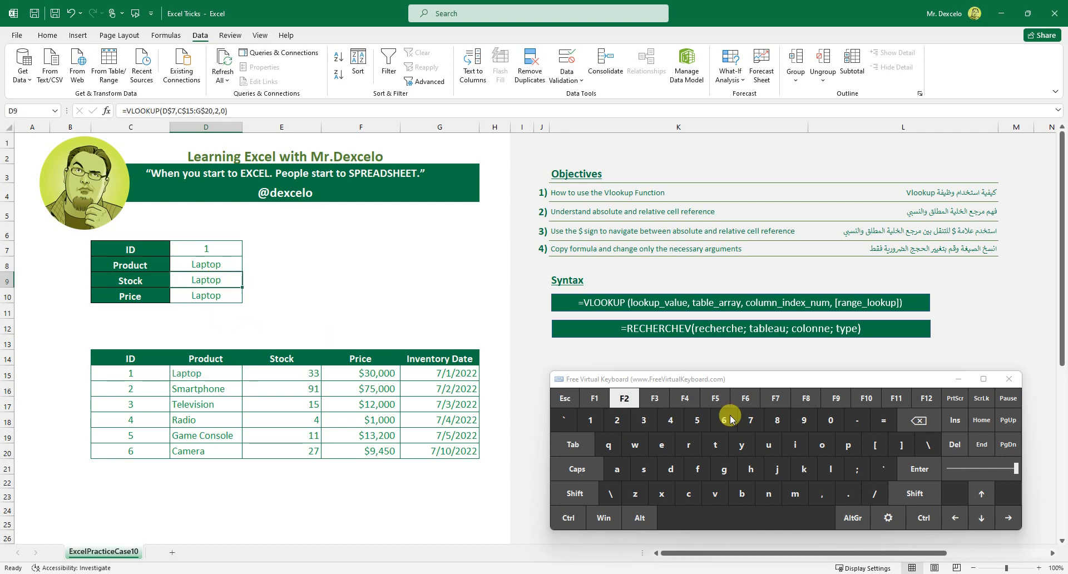
{"action": "left_click", "coordinate": [624, 398]}
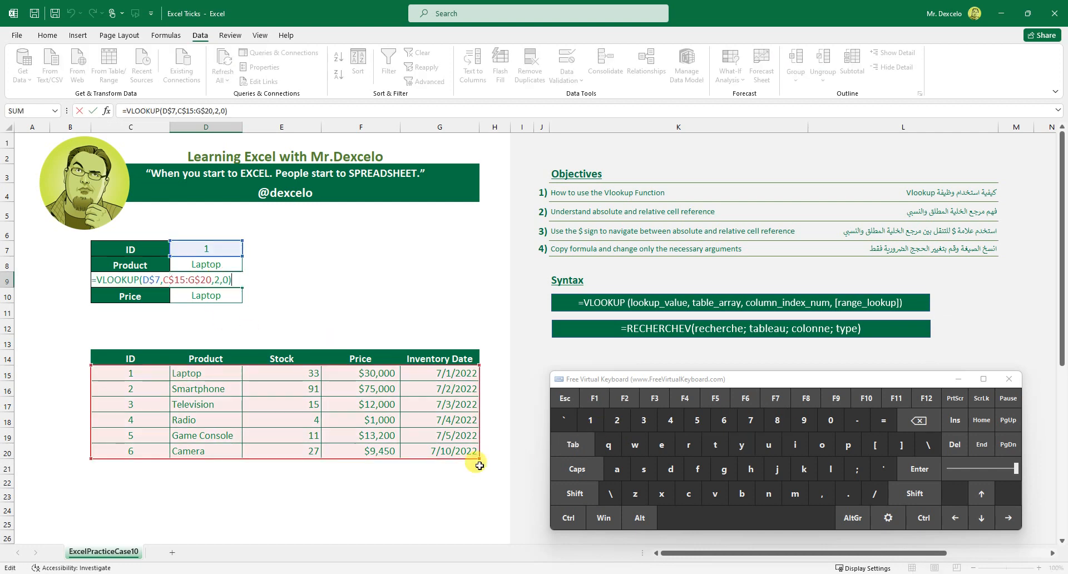
{"action": "double_click", "coordinate": [216, 279]}
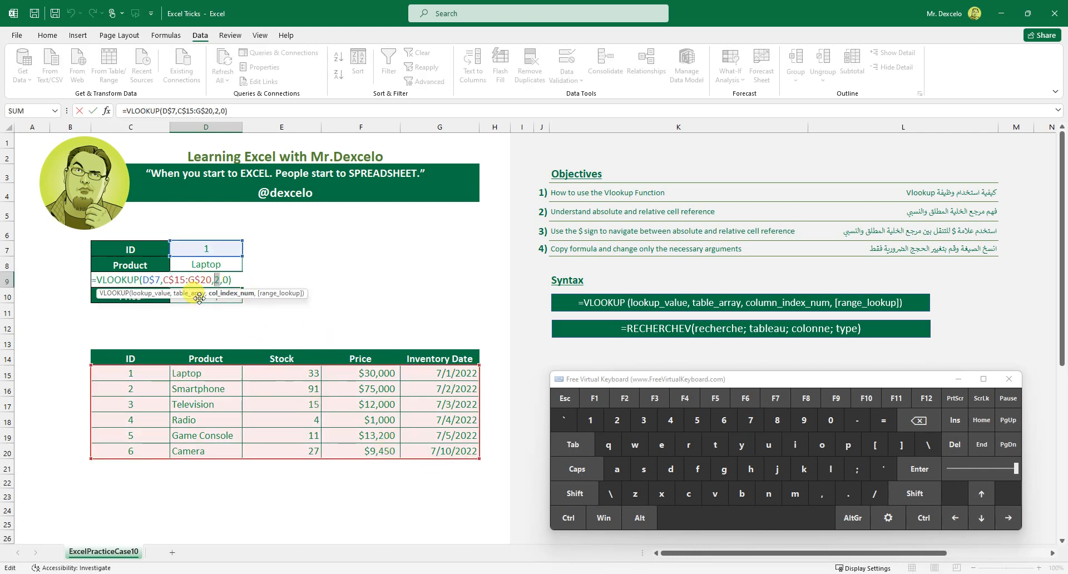
{"action": "left_click", "coordinate": [643, 420]}
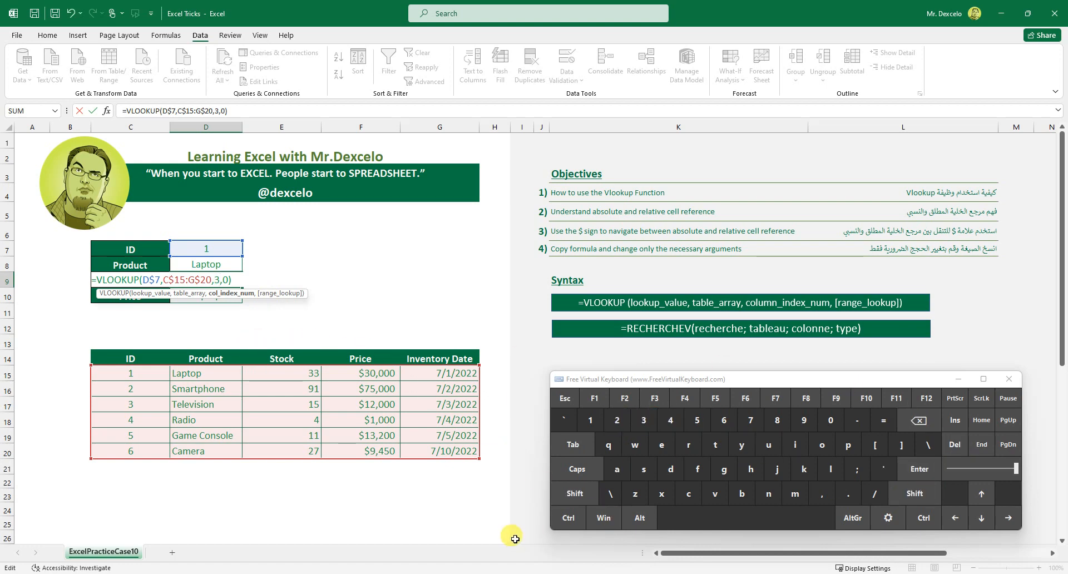
{"action": "left_click", "coordinate": [567, 518]}
{"action": "left_click", "coordinate": [919, 469]}
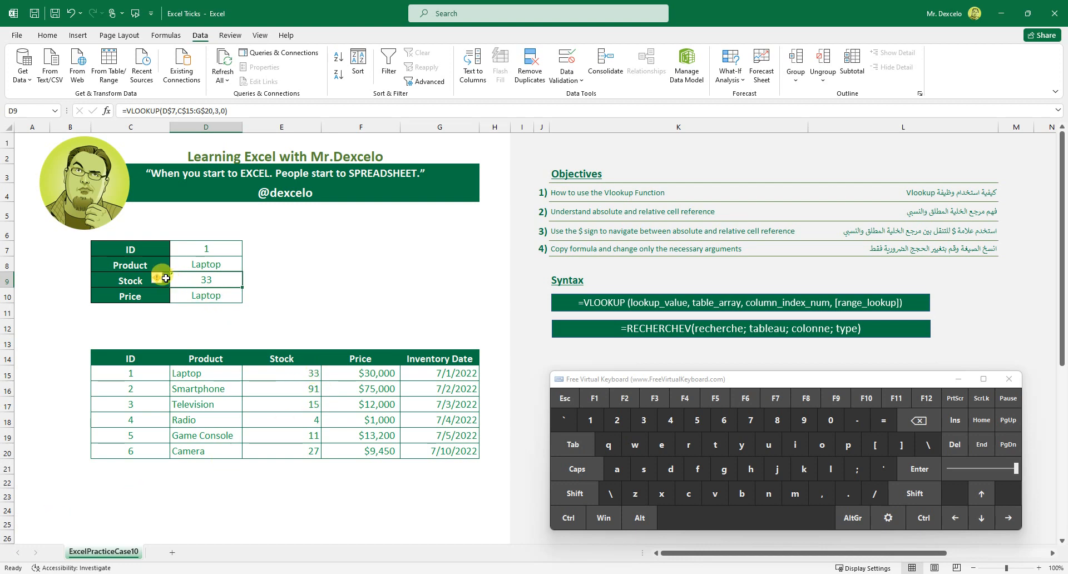
Ignore the inconsistent formula error flagged on the Stock cell D9
{"action": "mouse_move", "coordinate": [164, 283]}
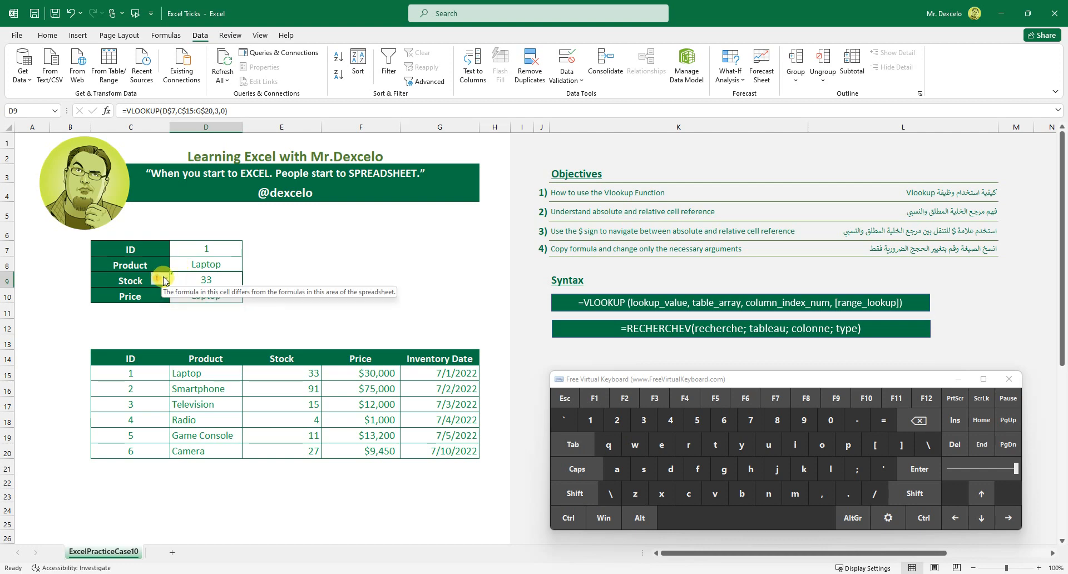
{"action": "left_click", "coordinate": [165, 279]}
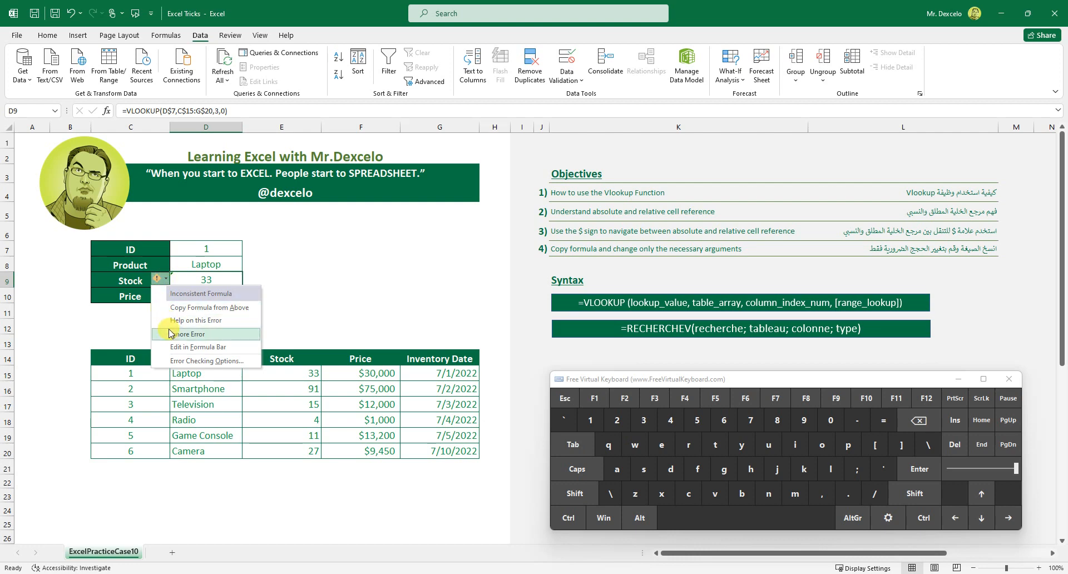
{"action": "left_click", "coordinate": [291, 278]}
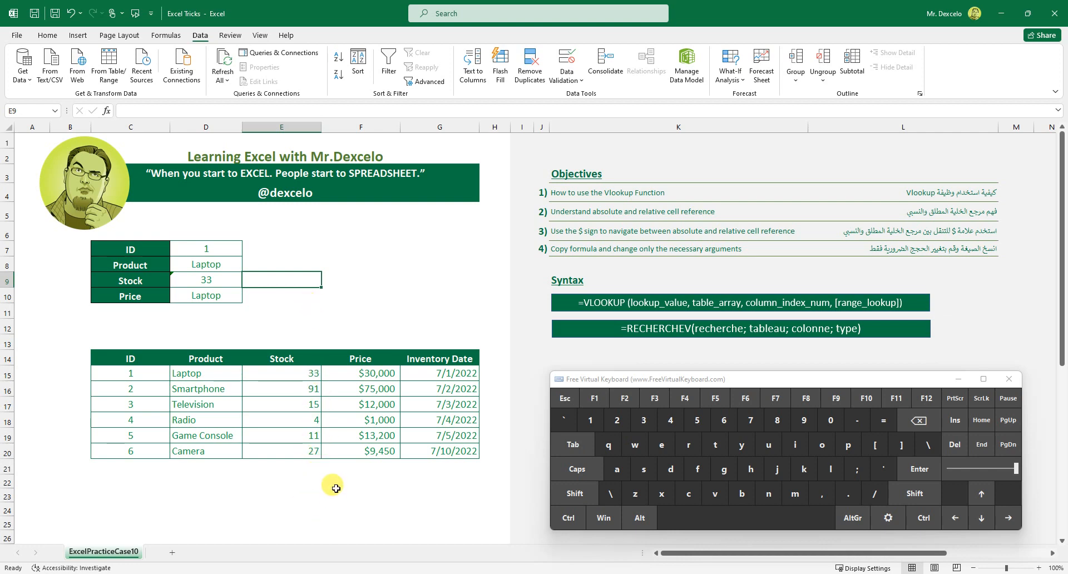
{"action": "left_click", "coordinate": [211, 278]}
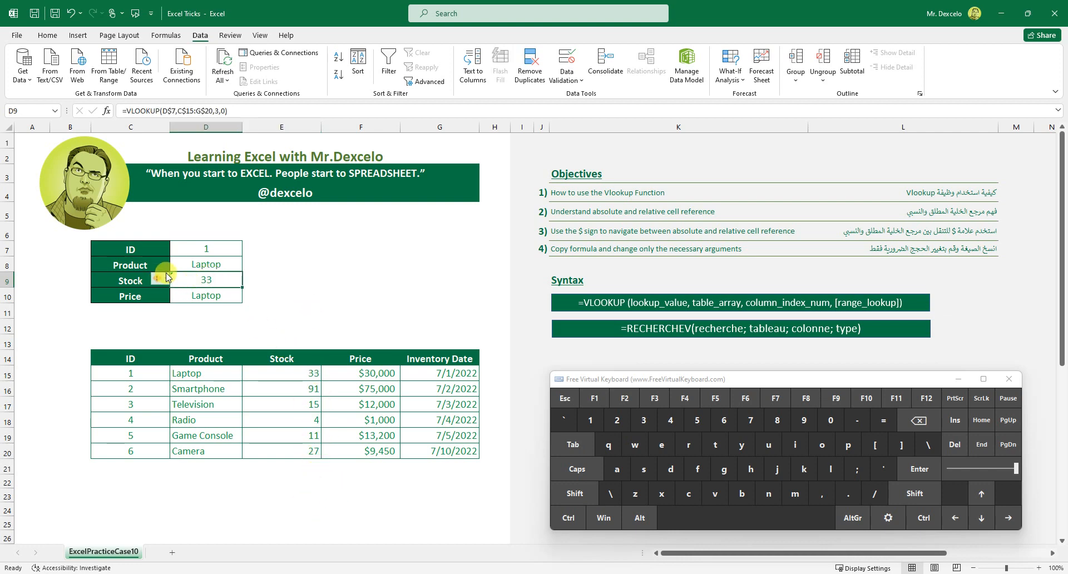
{"action": "left_click", "coordinate": [166, 277]}
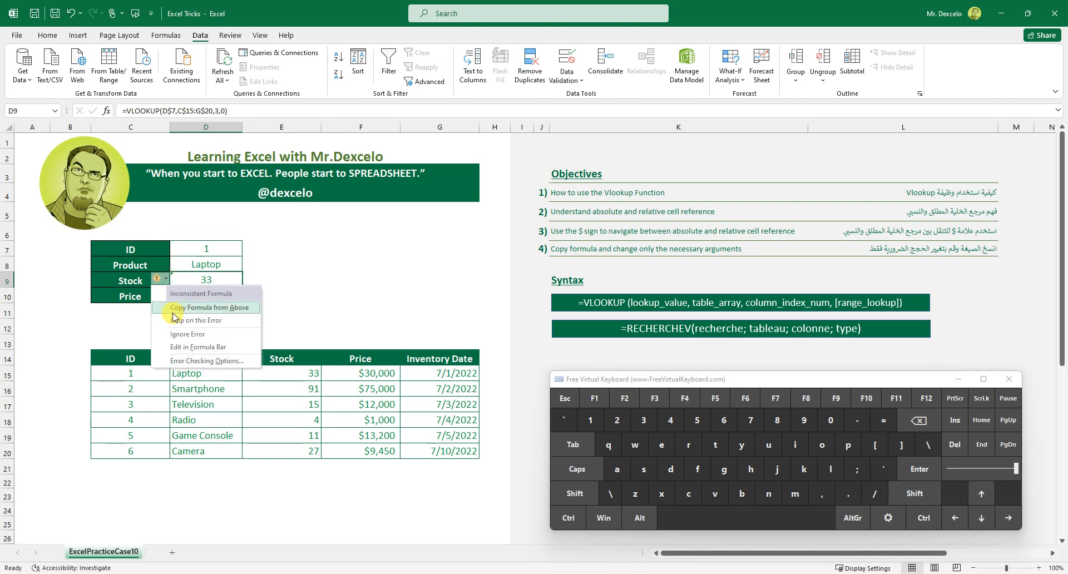
{"action": "left_click", "coordinate": [178, 334]}
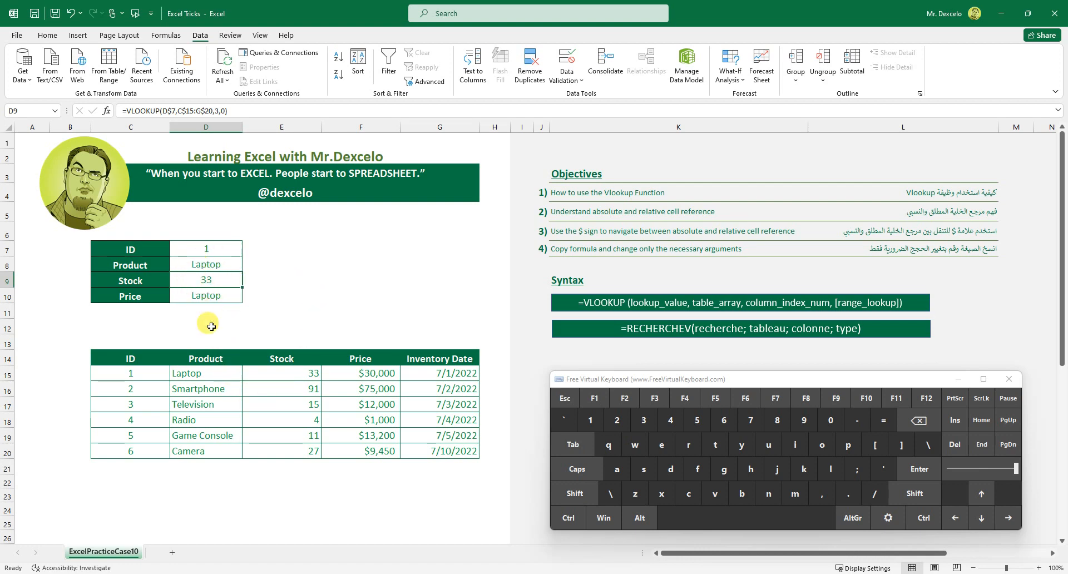
Change the column index in the Price cell D10's VLOOKUP formula to 4
{"action": "left_click", "coordinate": [208, 296]}
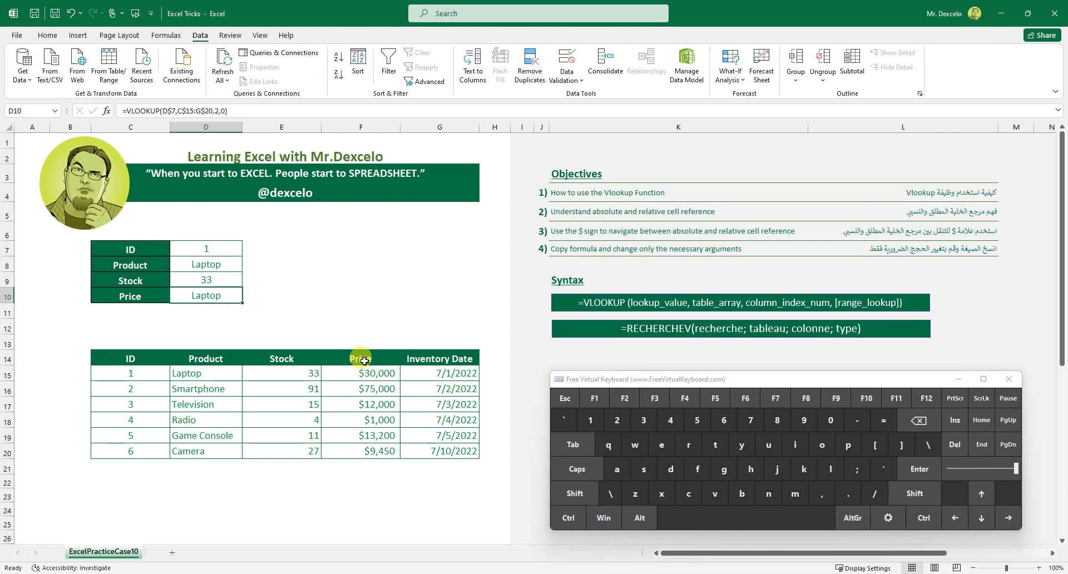
{"action": "left_click", "coordinate": [624, 398]}
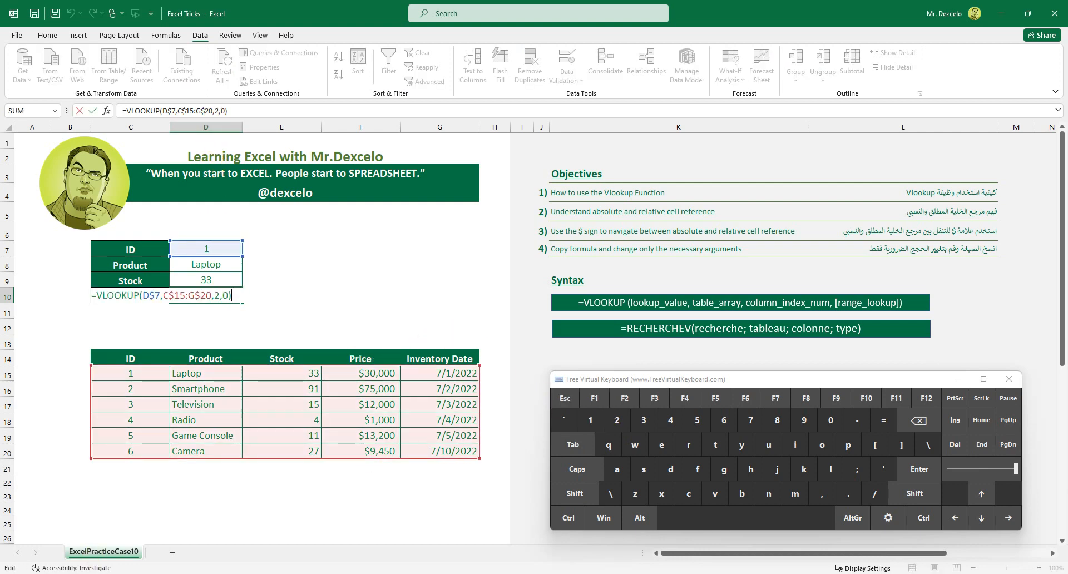
{"action": "left_click", "coordinate": [216, 295]}
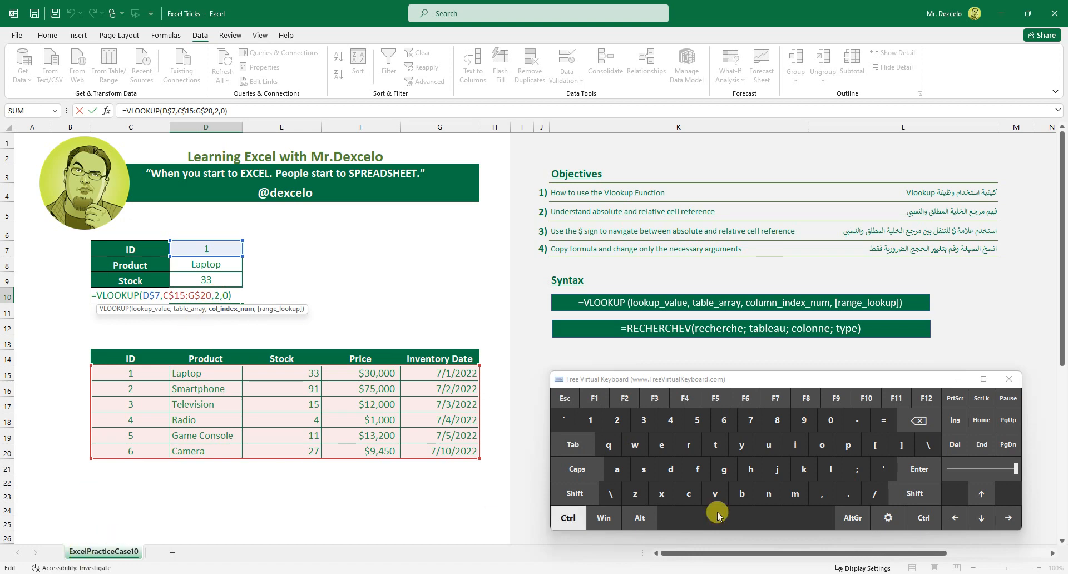
{"action": "left_click", "coordinate": [918, 424]}
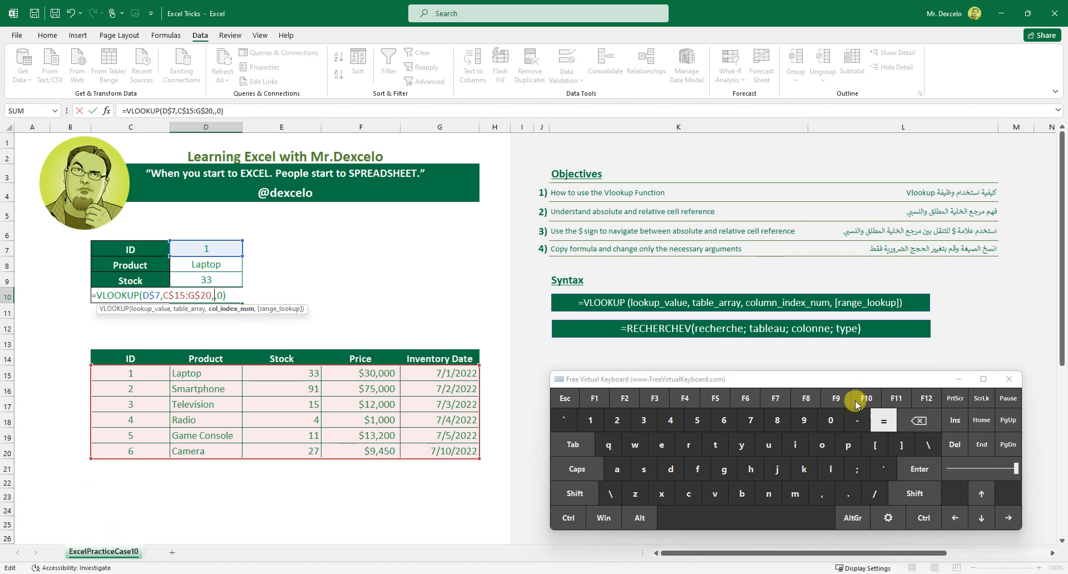
{"action": "left_click", "coordinate": [666, 419]}
{"action": "left_click", "coordinate": [567, 518]}
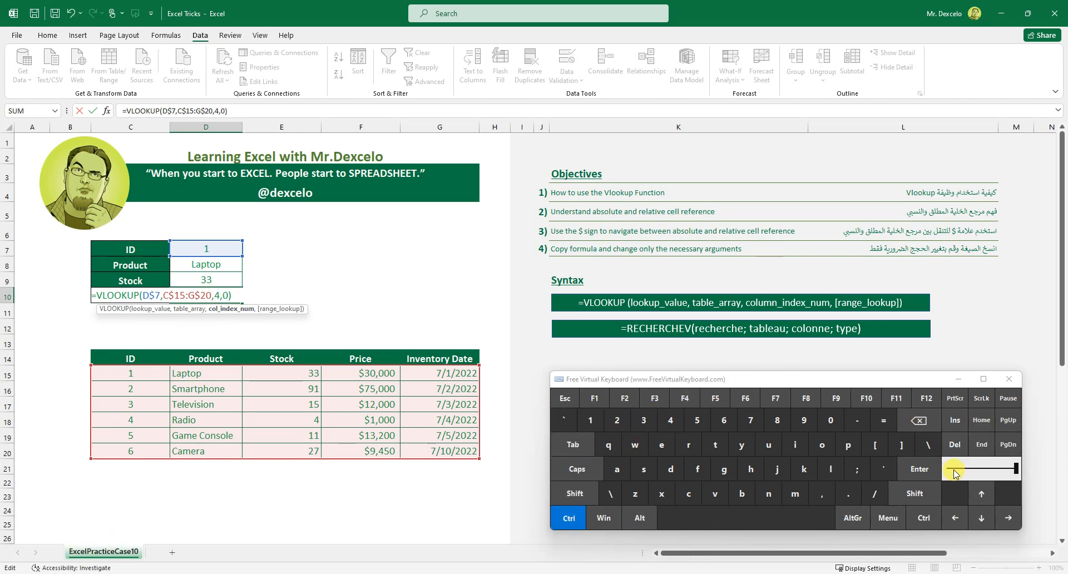
{"action": "left_click", "coordinate": [919, 469]}
{"action": "left_click", "coordinate": [298, 298]}
{"action": "left_click", "coordinate": [352, 385]}
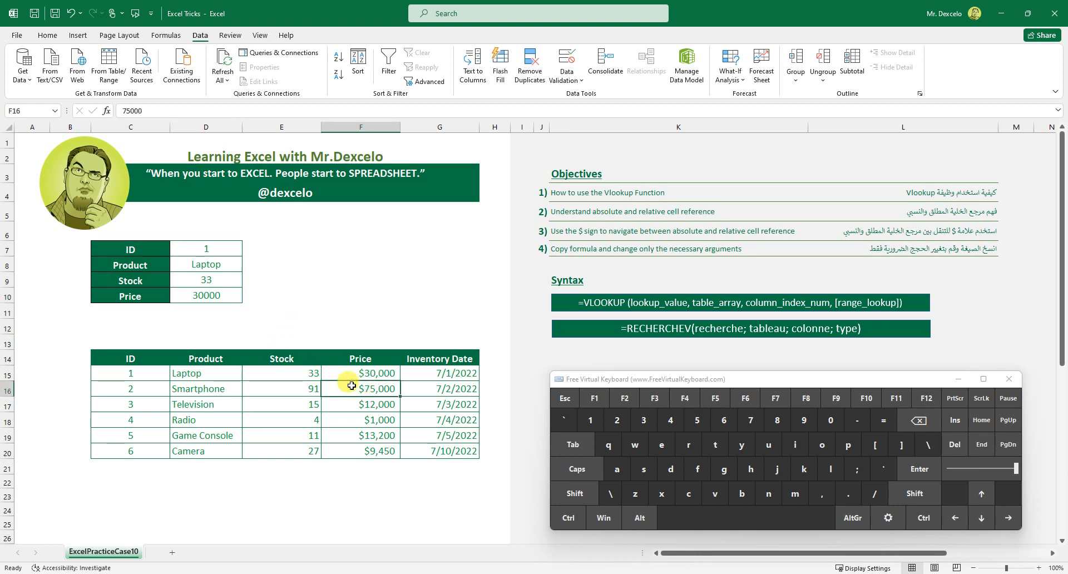
Copy the currency format of the laptop's price in F15 to the Price cell D10 and center the result
{"action": "left_click", "coordinate": [207, 291]}
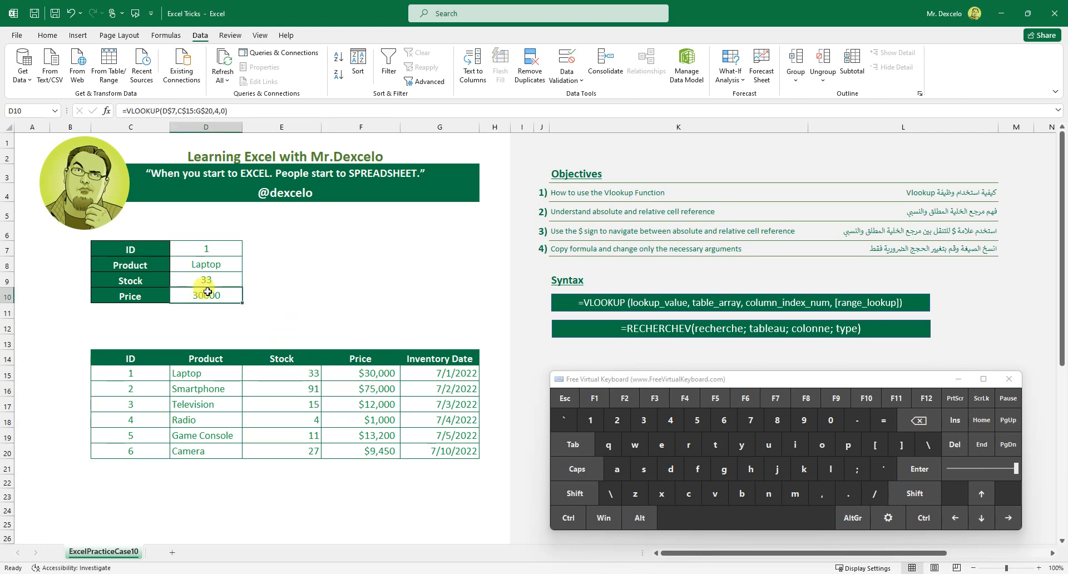
{"action": "left_click", "coordinate": [47, 35]}
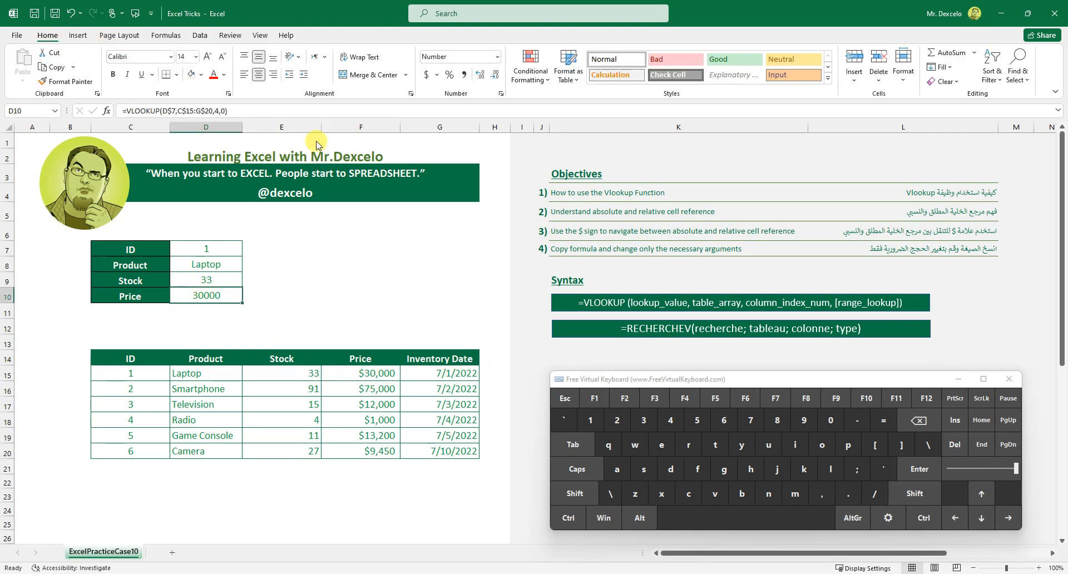
{"action": "left_click", "coordinate": [362, 377]}
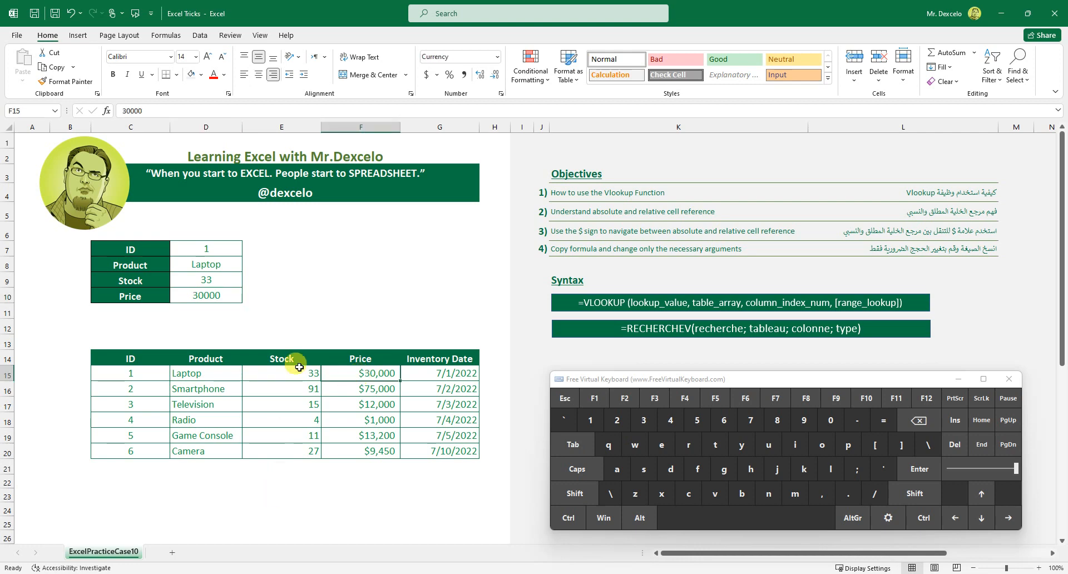
{"action": "left_click", "coordinate": [66, 81]}
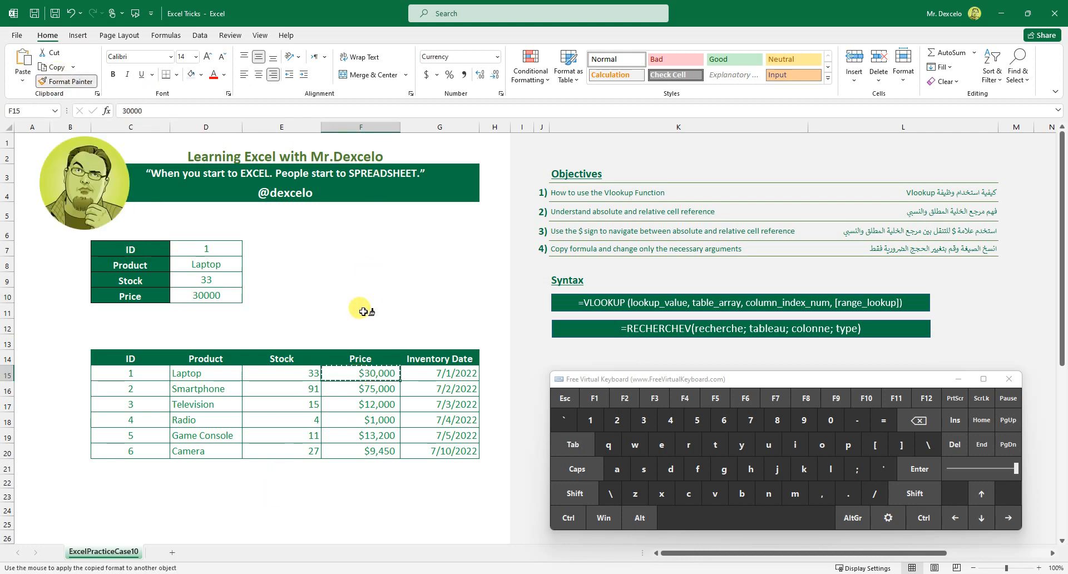
{"action": "left_click", "coordinate": [208, 292]}
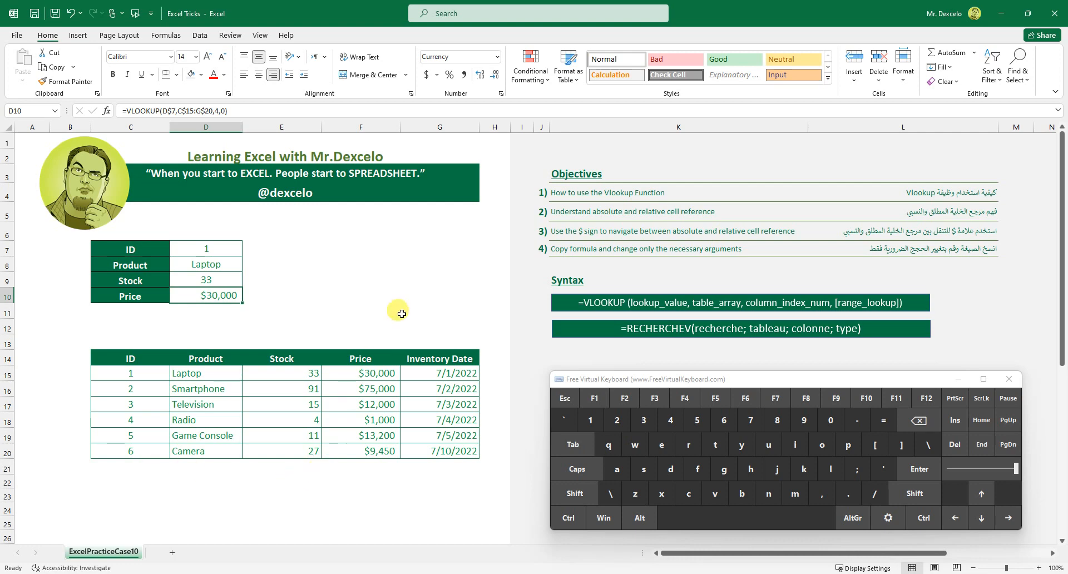
{"action": "left_click", "coordinate": [367, 388]}
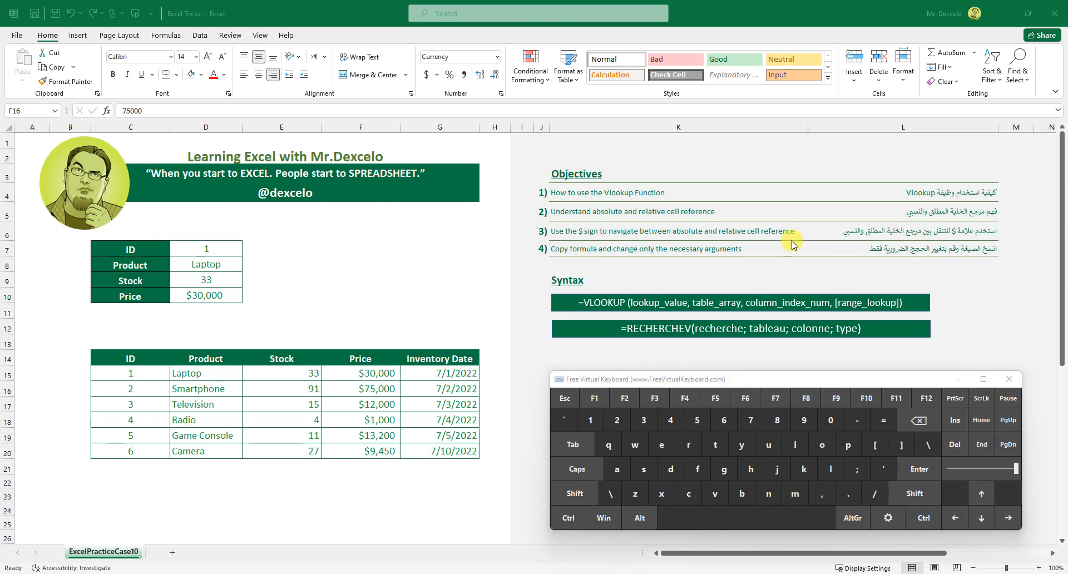
Set the lookup ID in D7 to 2 and compare the returned product, stock and price with the Smartphone row
{"action": "left_click", "coordinate": [220, 251]}
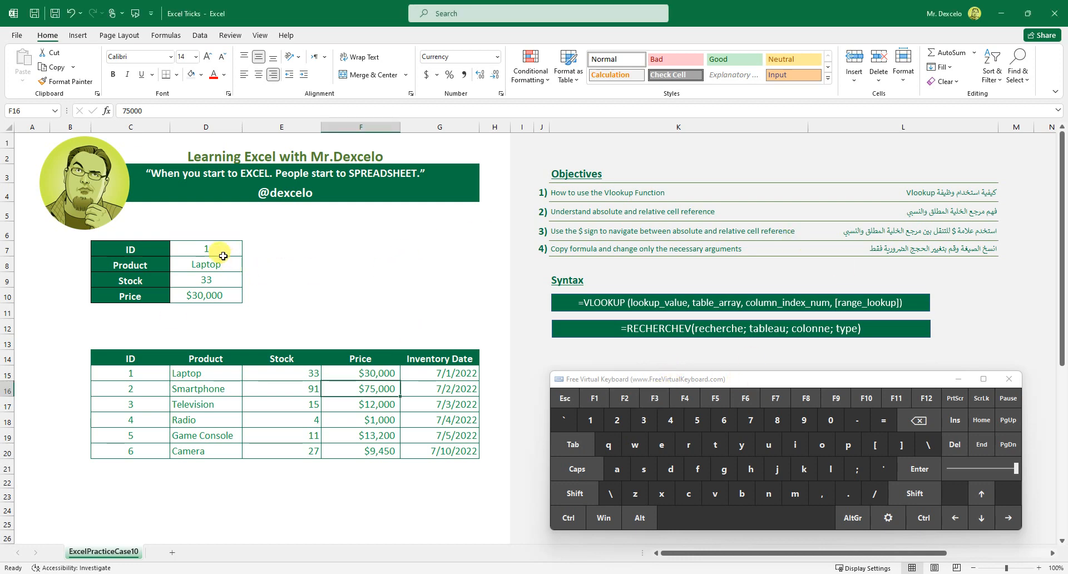
{"action": "left_click", "coordinate": [615, 421]}
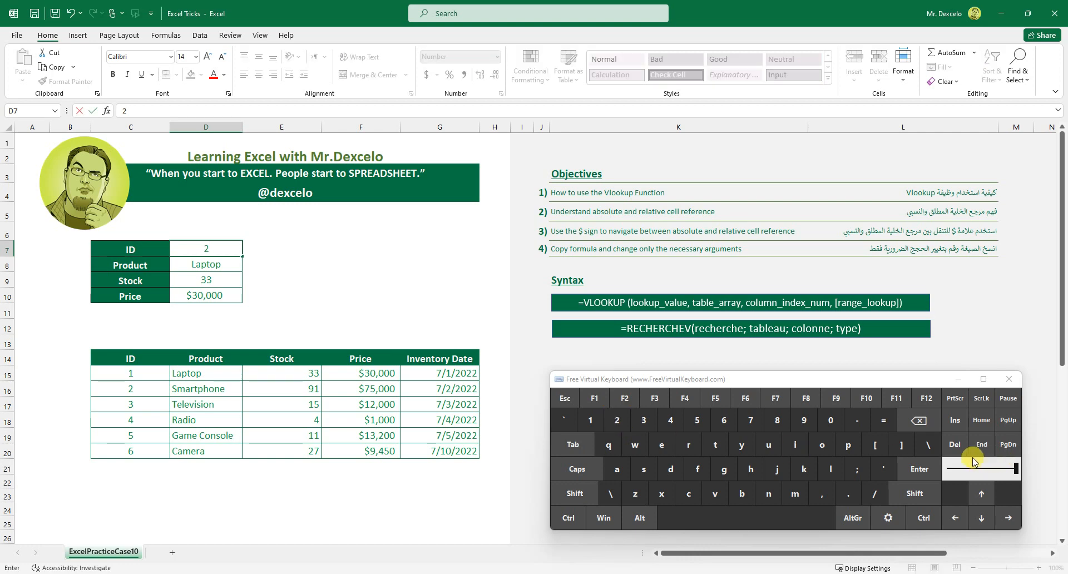
{"action": "left_click", "coordinate": [568, 517]}
{"action": "left_click", "coordinate": [917, 469]}
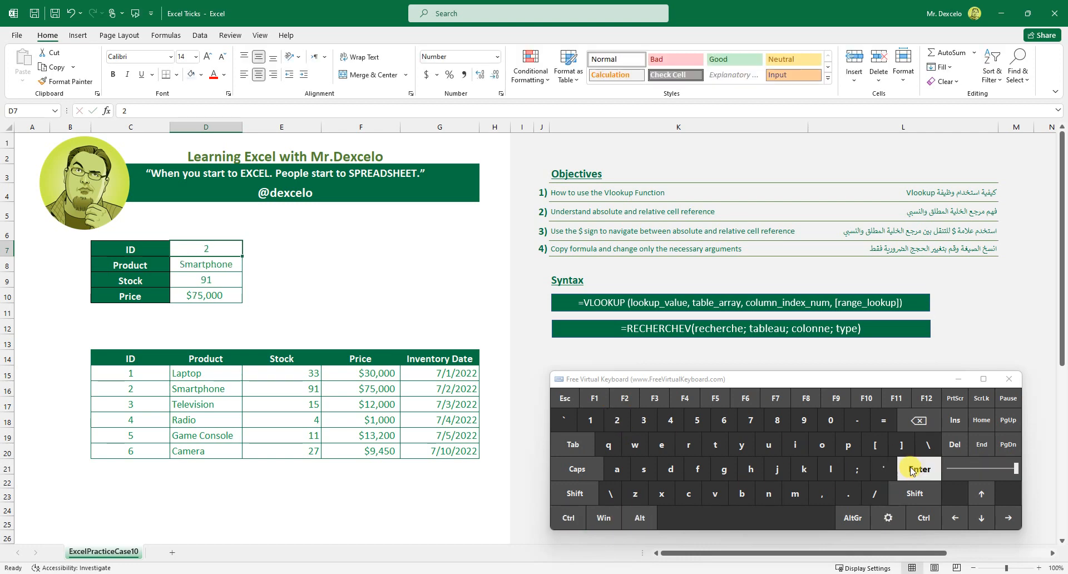
{"action": "left_click", "coordinate": [192, 390]}
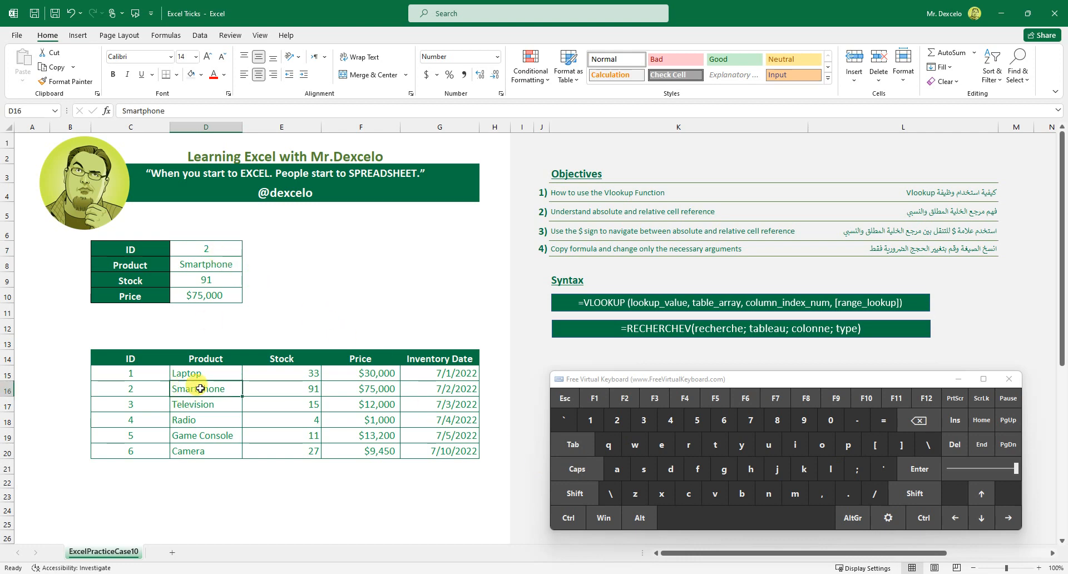
{"action": "left_click", "coordinate": [308, 387]}
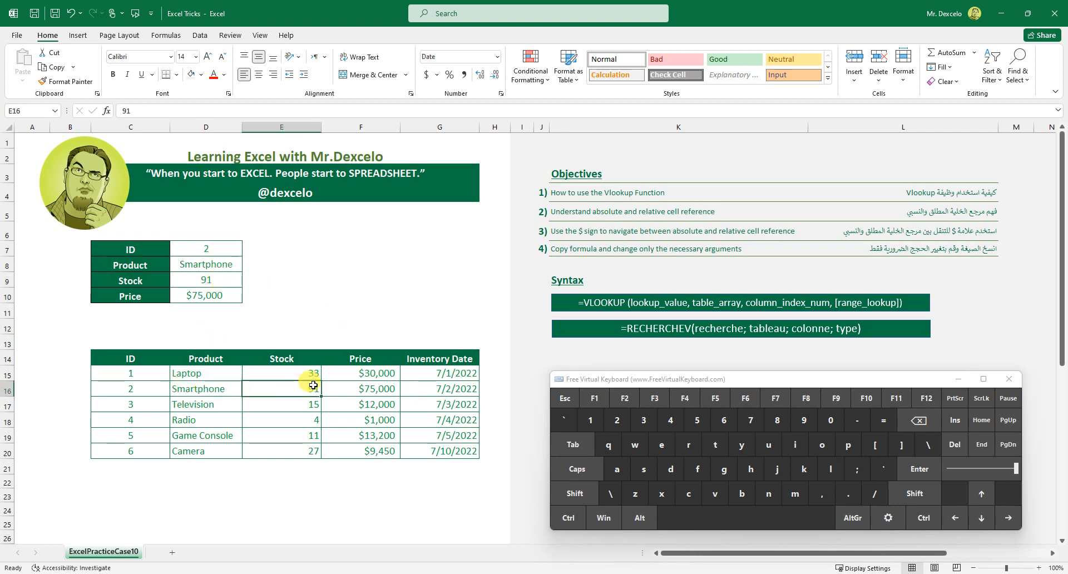
{"action": "left_click", "coordinate": [378, 390]}
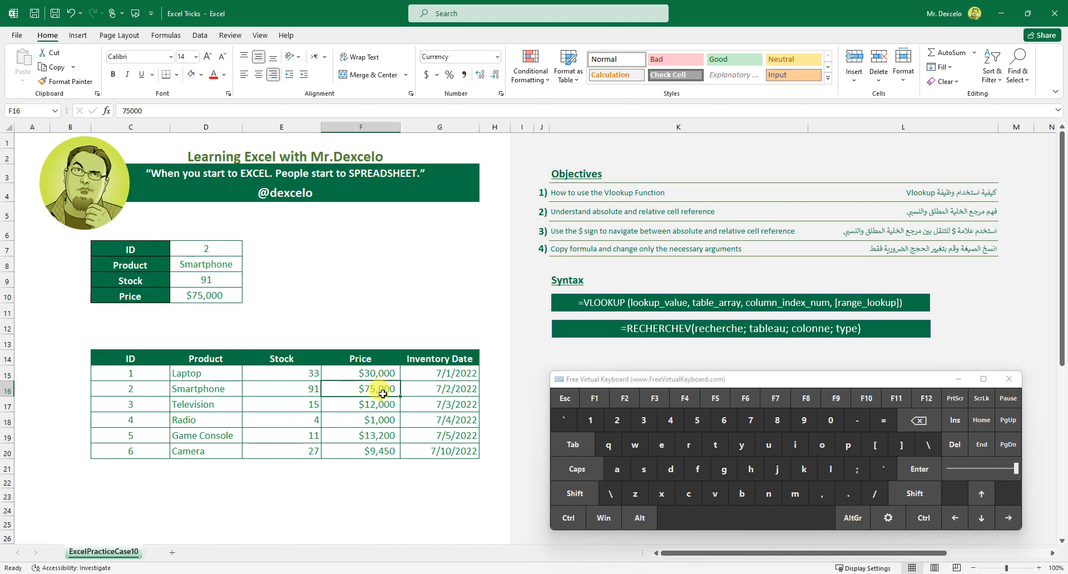
Set the lookup ID in D7 to 3 and compare the returned product, stock and price with the Television row
{"action": "left_click", "coordinate": [214, 245]}
{"action": "left_click", "coordinate": [644, 420]}
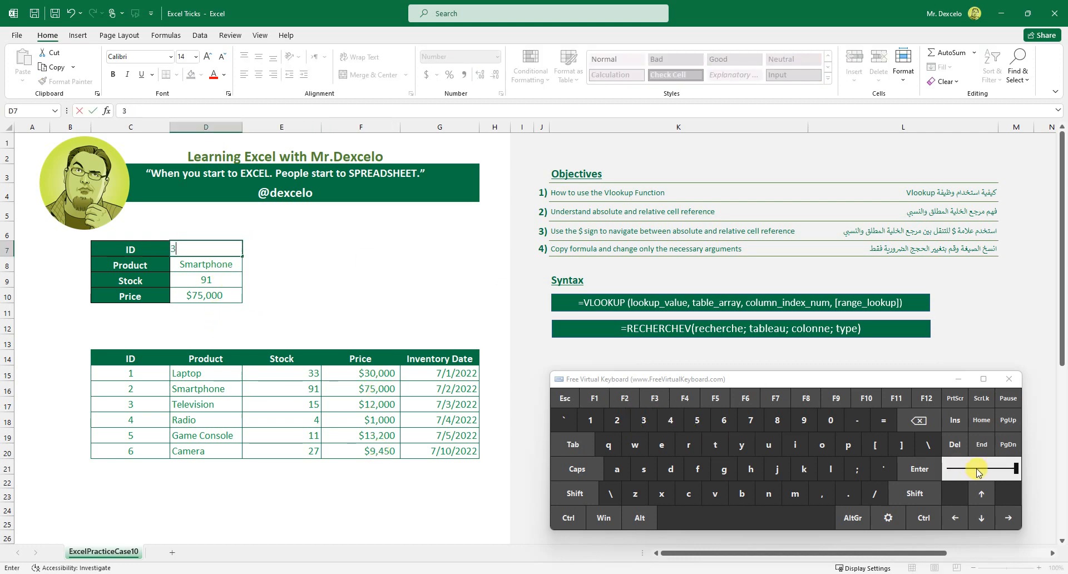
{"action": "left_click", "coordinate": [919, 468]}
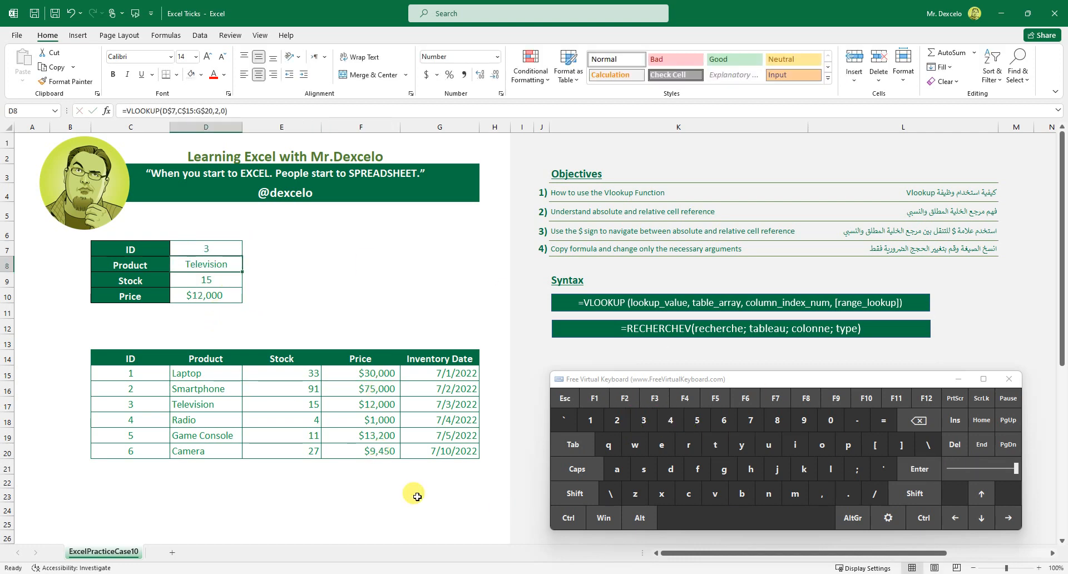
{"action": "left_click", "coordinate": [214, 405]}
{"action": "left_click", "coordinate": [306, 412]}
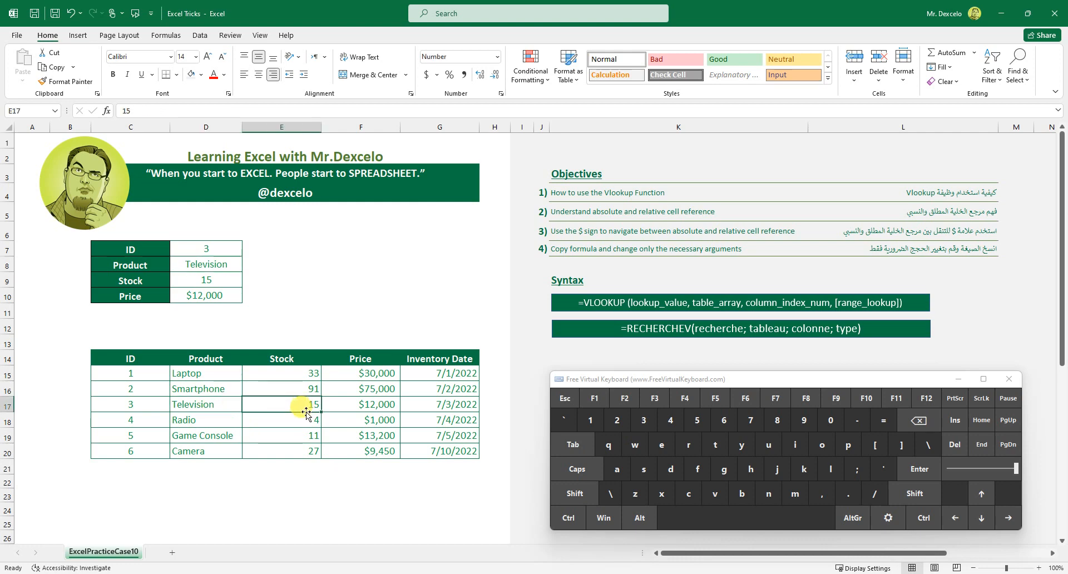
{"action": "left_click", "coordinate": [216, 286]}
{"action": "left_click", "coordinate": [373, 405]}
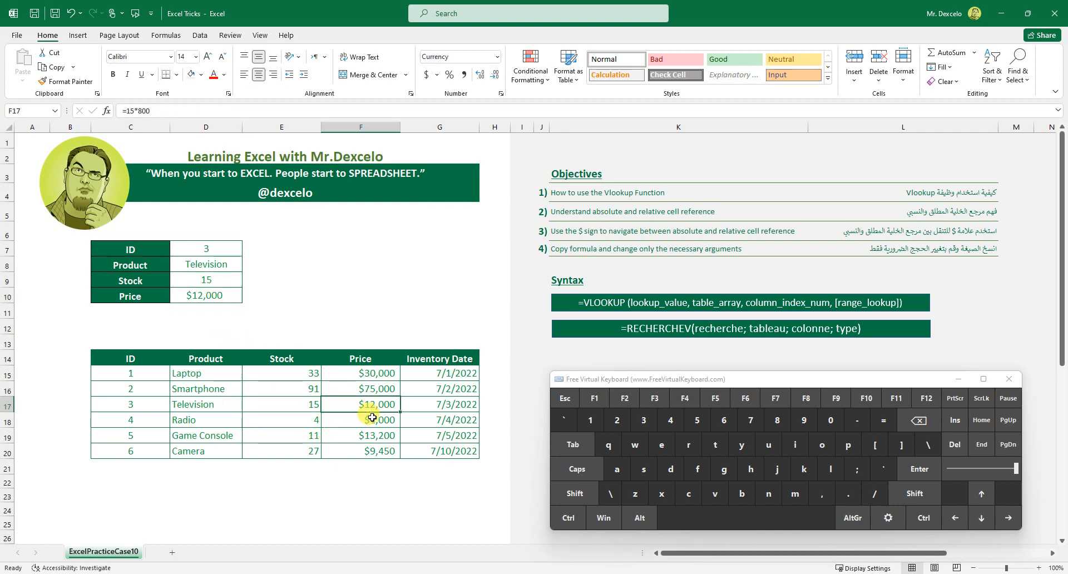
Set the lookup ID in D7 to 4 and compare the returned product, stock and price with the Radio row
{"action": "left_click", "coordinate": [210, 249]}
{"action": "left_click", "coordinate": [660, 421]}
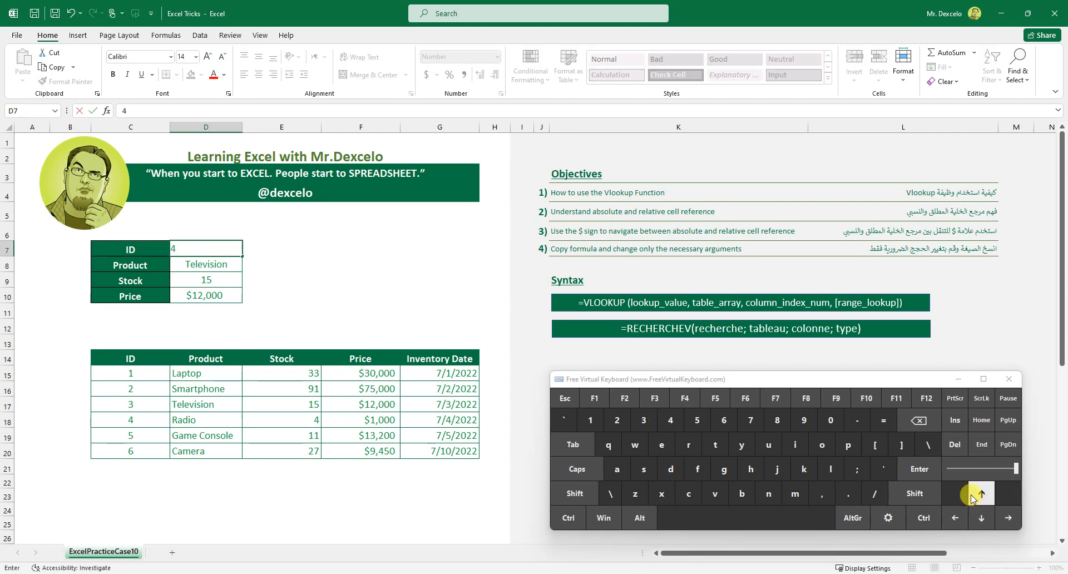
{"action": "left_click", "coordinate": [919, 469]}
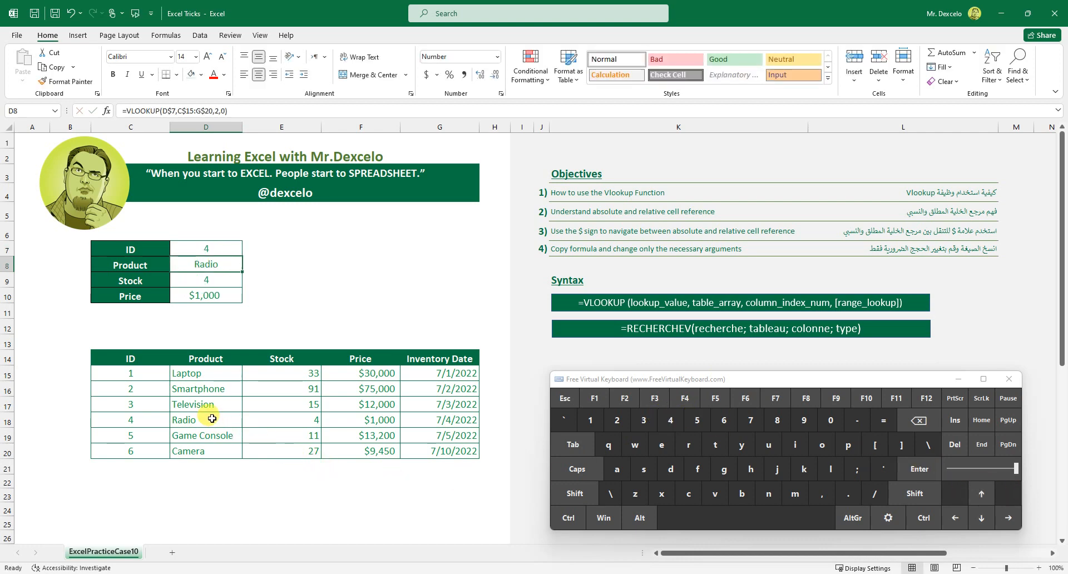
{"action": "left_click_drag", "start_coordinate": [213, 421], "coordinate": [278, 420]}
{"action": "left_click", "coordinate": [363, 424]}
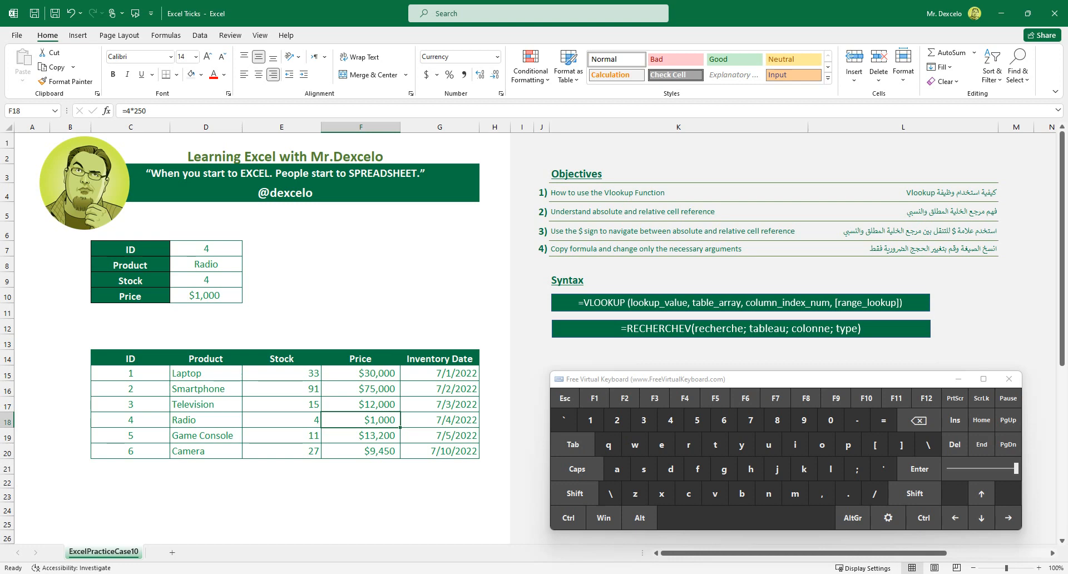
{"action": "left_click", "coordinate": [221, 275]}
{"action": "left_click", "coordinate": [218, 295]}
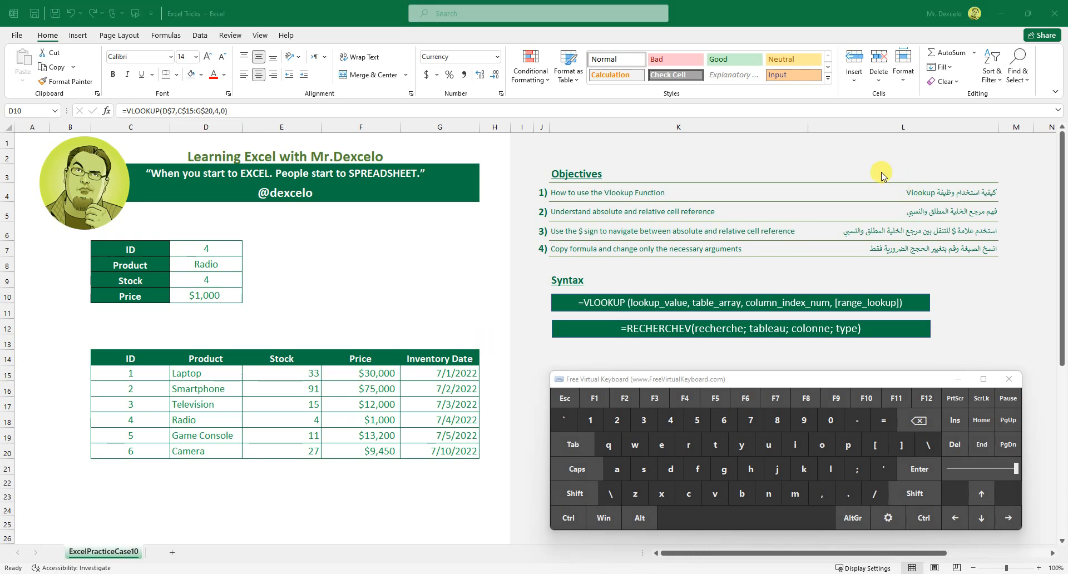
Annotate the notes by ticking the first objective and numbering the VLOOKUP syntax's arguments 1 to 4, with short marks beneath them
{"action": "left_click_drag", "start_coordinate": [671, 192], "coordinate": [706, 186]}
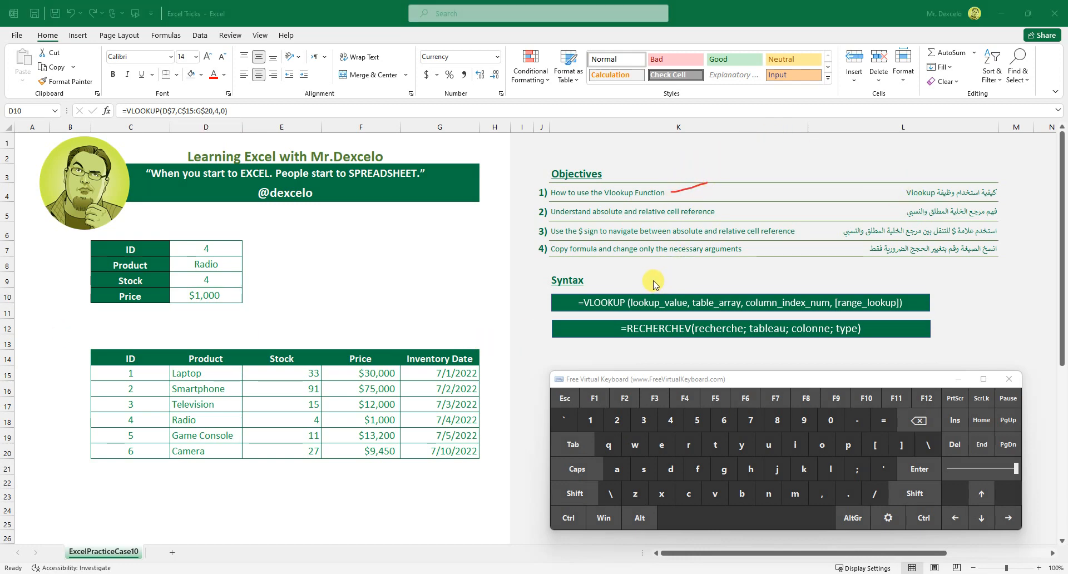
{"action": "left_click_drag", "start_coordinate": [653, 281], "coordinate": [727, 285]}
{"action": "left_click_drag", "start_coordinate": [872, 286], "coordinate": [875, 292]}
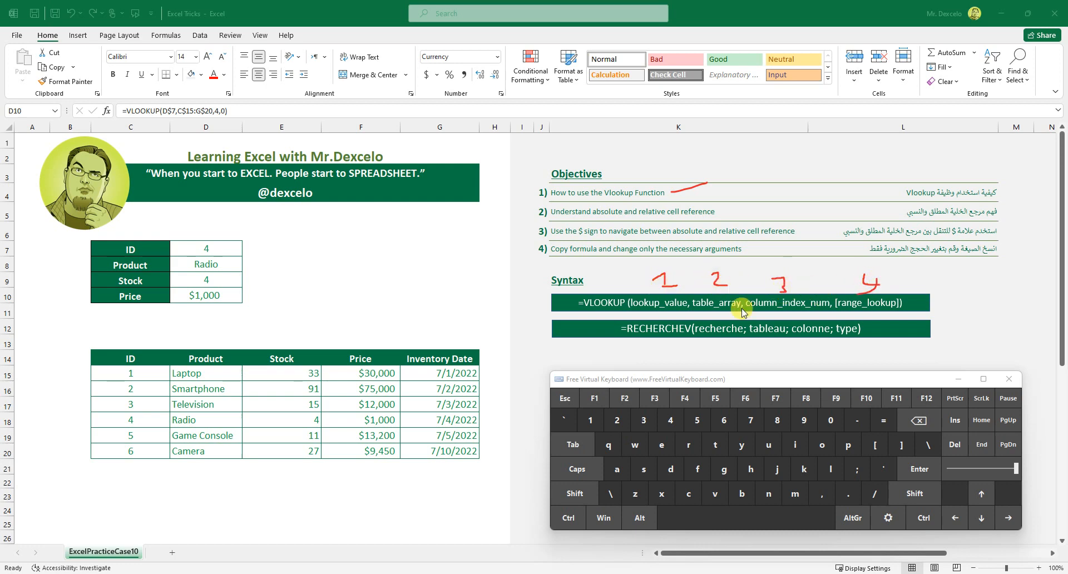
{"action": "left_click_drag", "start_coordinate": [736, 314], "coordinate": [747, 314]}
Circle the lookup ID in D7 and outline the inventory table and its ID column with annotations
{"action": "mouse_move", "coordinate": [207, 233]}
{"action": "left_mouse_down"}
{"action": "mouse_move", "coordinate": [202, 246]}
{"action": "mouse_move", "coordinate": [211, 234]}
{"action": "left_mouse_up"}
{"action": "mouse_move", "coordinate": [492, 329]}
{"action": "left_mouse_down"}
{"action": "mouse_move", "coordinate": [443, 480]}
{"action": "mouse_move", "coordinate": [109, 472]}
{"action": "mouse_move", "coordinate": [60, 329]}
{"action": "mouse_move", "coordinate": [492, 329]}
{"action": "left_mouse_up"}
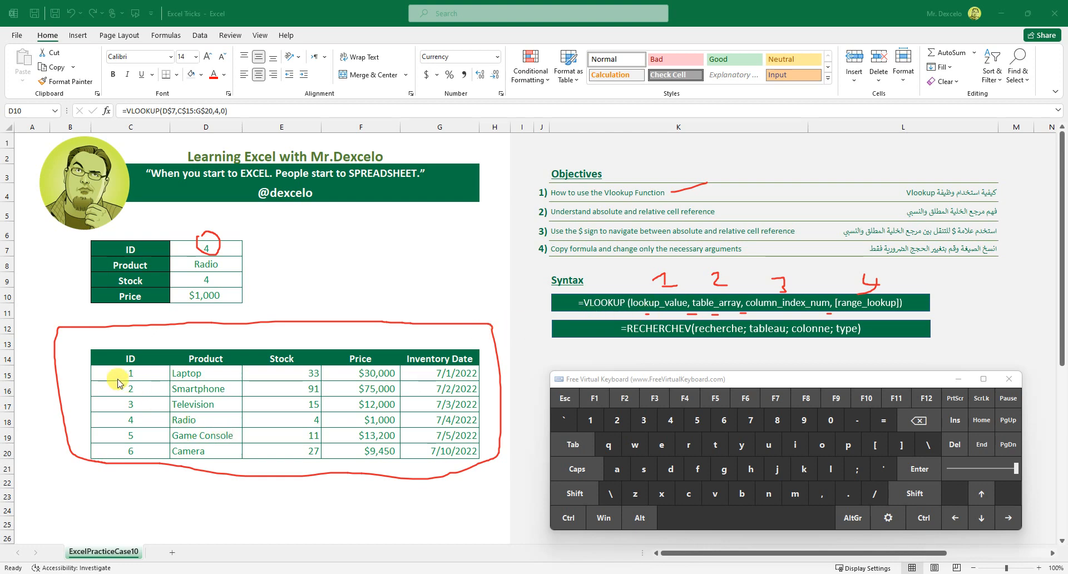
{"action": "mouse_move", "coordinate": [105, 346]}
{"action": "left_mouse_down"}
{"action": "mouse_move", "coordinate": [108, 510]}
{"action": "mouse_move", "coordinate": [142, 353]}
{"action": "mouse_move", "coordinate": [144, 505]}
{"action": "mouse_move", "coordinate": [110, 503]}
{"action": "left_mouse_up"}
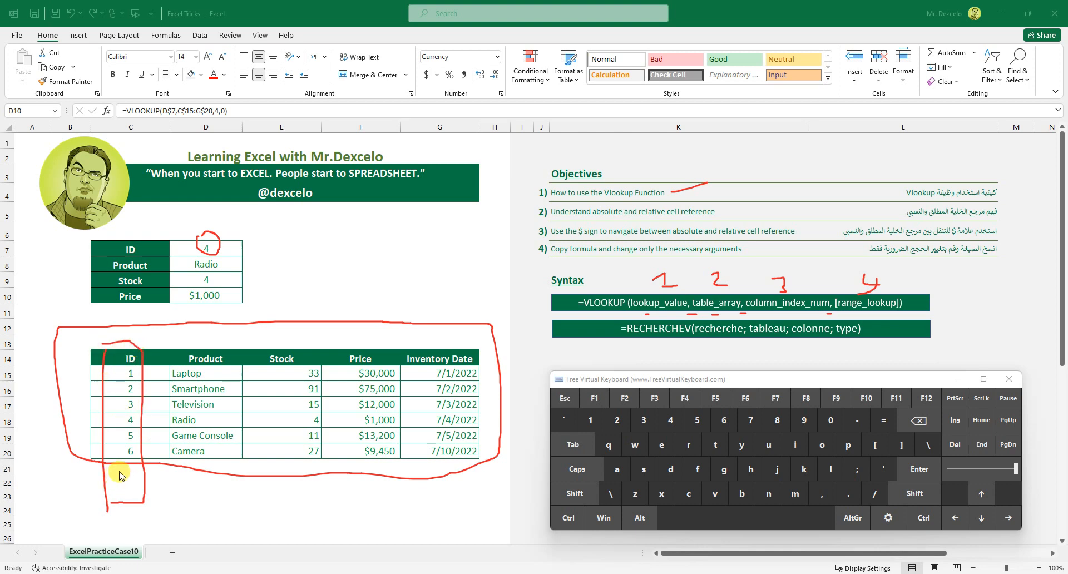
{"action": "left_click_drag", "start_coordinate": [123, 471], "coordinate": [161, 440]}
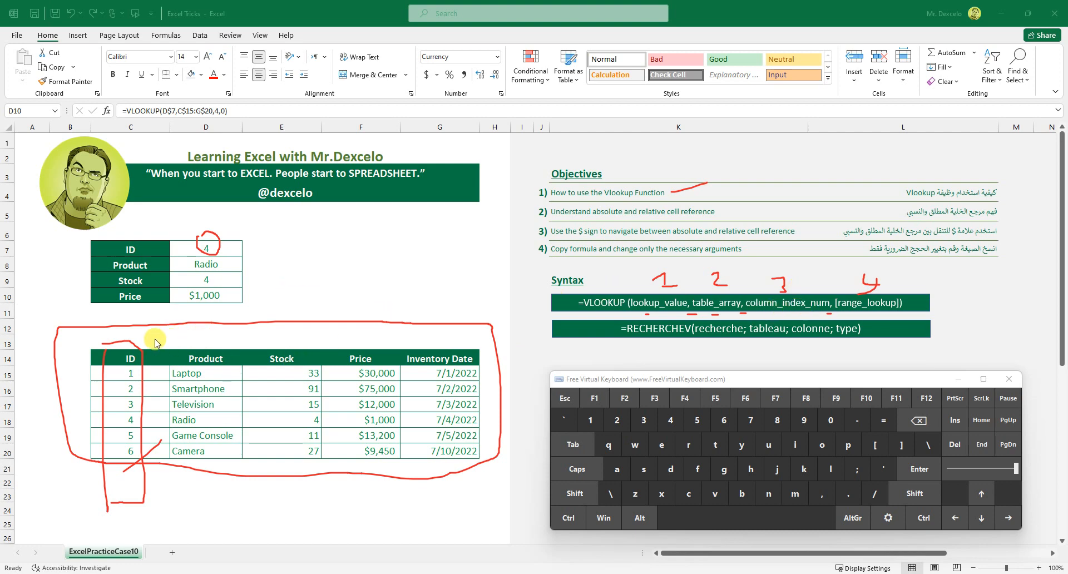
Number the inventory table's columns 1 to 5 with annotations and bracket the span from Product to Price
{"action": "mouse_move", "coordinate": [144, 338]}
{"action": "left_mouse_down"}
{"action": "mouse_move", "coordinate": [157, 347]}
{"action": "mouse_move", "coordinate": [281, 334]}
{"action": "mouse_move", "coordinate": [270, 347]}
{"action": "left_mouse_up"}
{"action": "mouse_move", "coordinate": [365, 334]}
{"action": "left_mouse_down"}
{"action": "mouse_move", "coordinate": [386, 348]}
{"action": "mouse_move", "coordinate": [431, 342]}
{"action": "mouse_move", "coordinate": [454, 318]}
{"action": "left_mouse_up"}
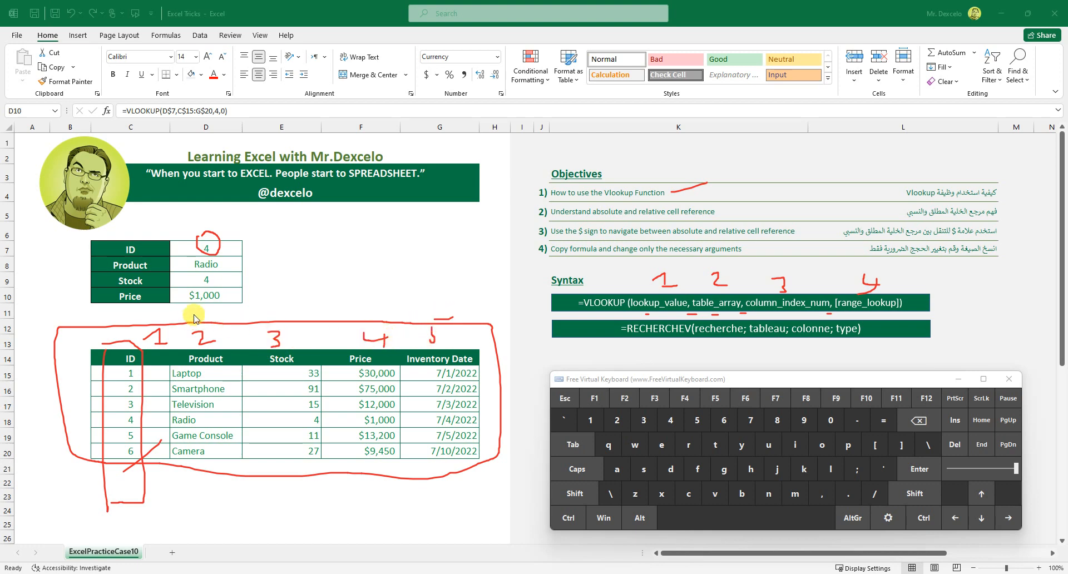
{"action": "mouse_move", "coordinate": [192, 328]}
{"action": "left_mouse_down"}
{"action": "mouse_move", "coordinate": [384, 315]}
{"action": "mouse_move", "coordinate": [385, 348]}
{"action": "left_mouse_up"}
{"action": "left_click_drag", "start_coordinate": [158, 348], "coordinate": [198, 333]}
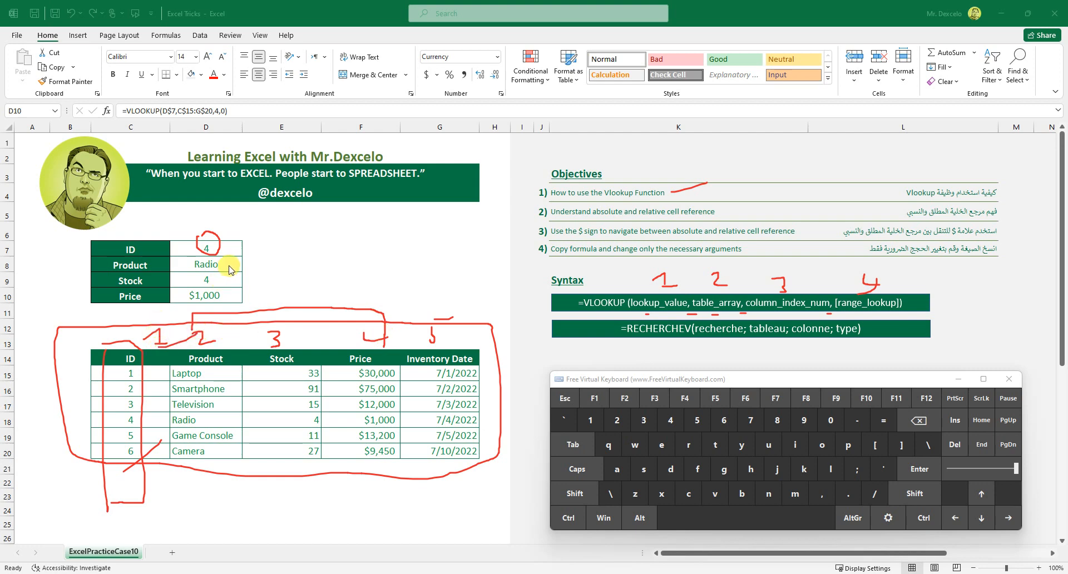
Draw arrows from the Product result to the numbers 4 and 5, plus a line leading to the Inventory Date column
{"action": "left_click_drag", "start_coordinate": [228, 266], "coordinate": [291, 278]}
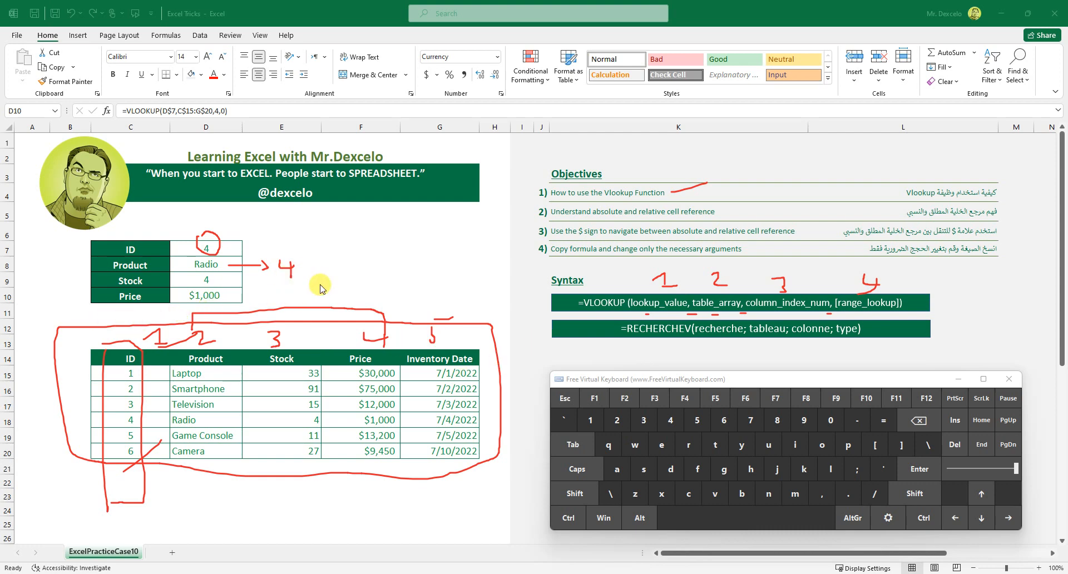
{"action": "mouse_move", "coordinate": [307, 264]}
{"action": "left_mouse_down"}
{"action": "mouse_move", "coordinate": [362, 272]}
{"action": "mouse_move", "coordinate": [377, 253]}
{"action": "left_mouse_up"}
{"action": "mouse_move", "coordinate": [392, 247]}
{"action": "left_mouse_down"}
{"action": "mouse_move", "coordinate": [441, 278]}
{"action": "mouse_move", "coordinate": [473, 359]}
{"action": "left_mouse_up"}
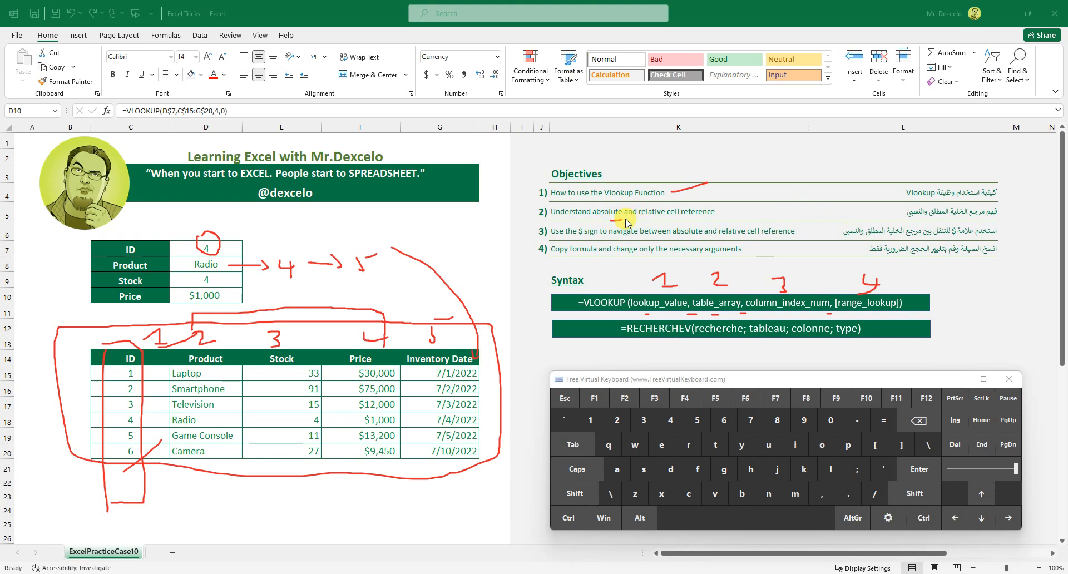
Underline the absolute and relative reference wording in objectives 2 and 3, mark the $ sign, and handwrite "F4" beside the objectives
{"action": "left_click_drag", "start_coordinate": [626, 220], "coordinate": [634, 218]}
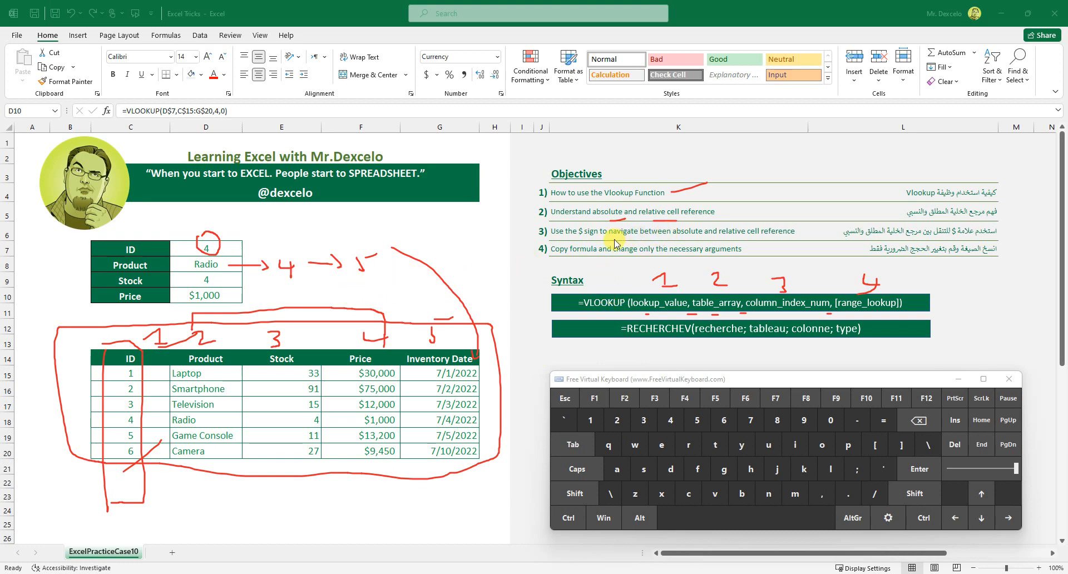
{"action": "left_click_drag", "start_coordinate": [577, 241], "coordinate": [581, 226]}
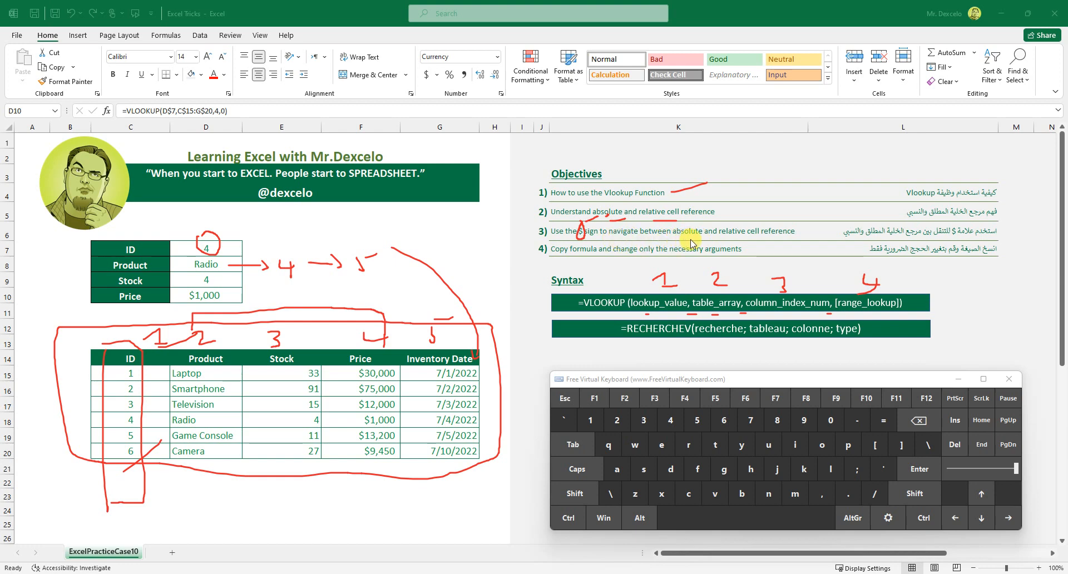
{"action": "left_click_drag", "start_coordinate": [734, 238], "coordinate": [754, 237]}
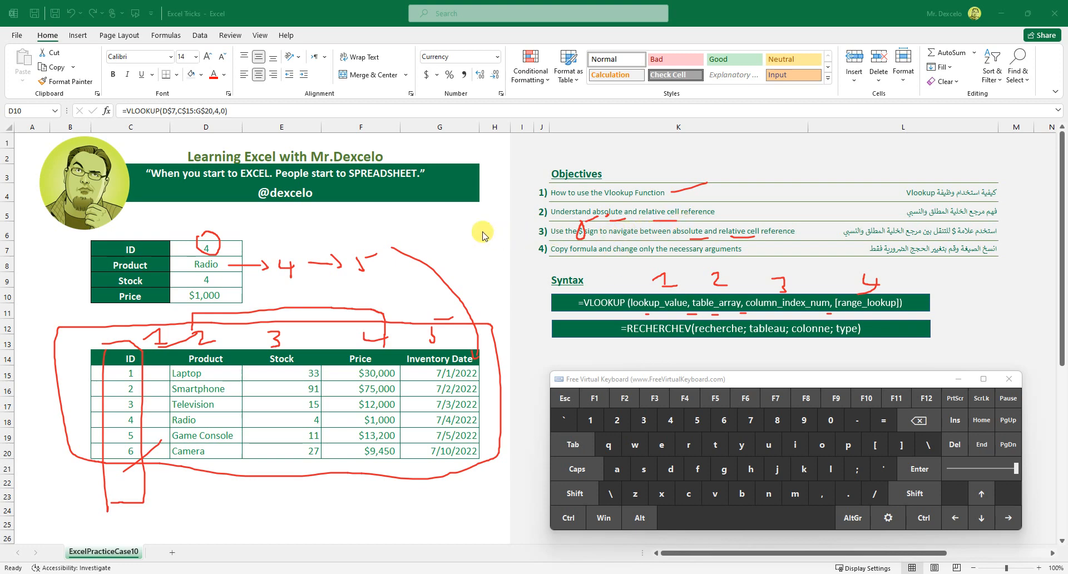
{"action": "mouse_move", "coordinate": [482, 232]}
{"action": "left_mouse_down"}
{"action": "mouse_move", "coordinate": [487, 242]}
{"action": "mouse_move", "coordinate": [495, 227]}
{"action": "left_mouse_up"}
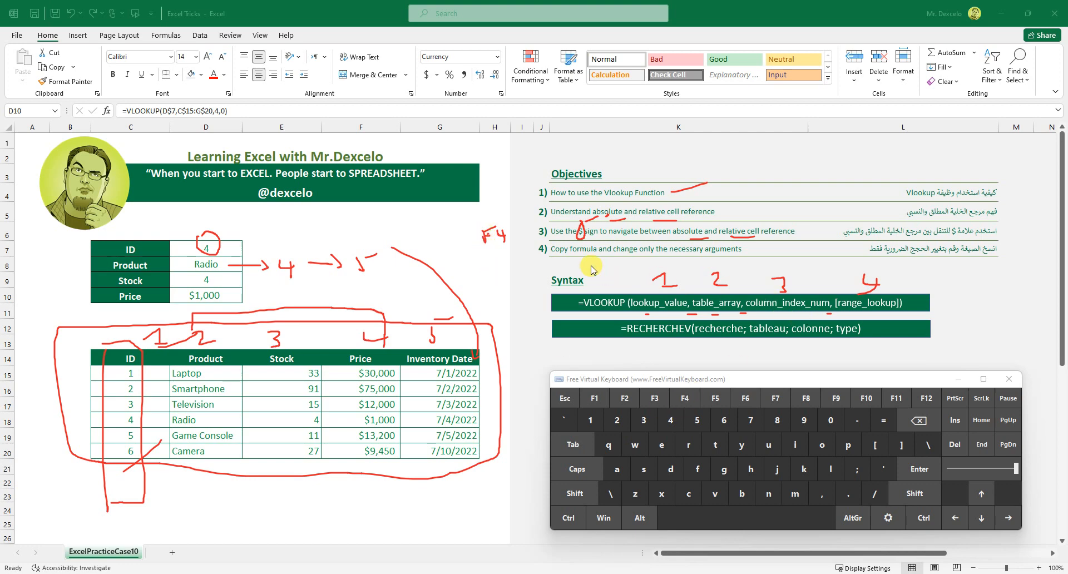
Underline "Copy formula" and "necessary arguments" in objective 4, and mark the Stock and Price results with short dashes
{"action": "left_click_drag", "start_coordinate": [564, 259], "coordinate": [600, 258]}
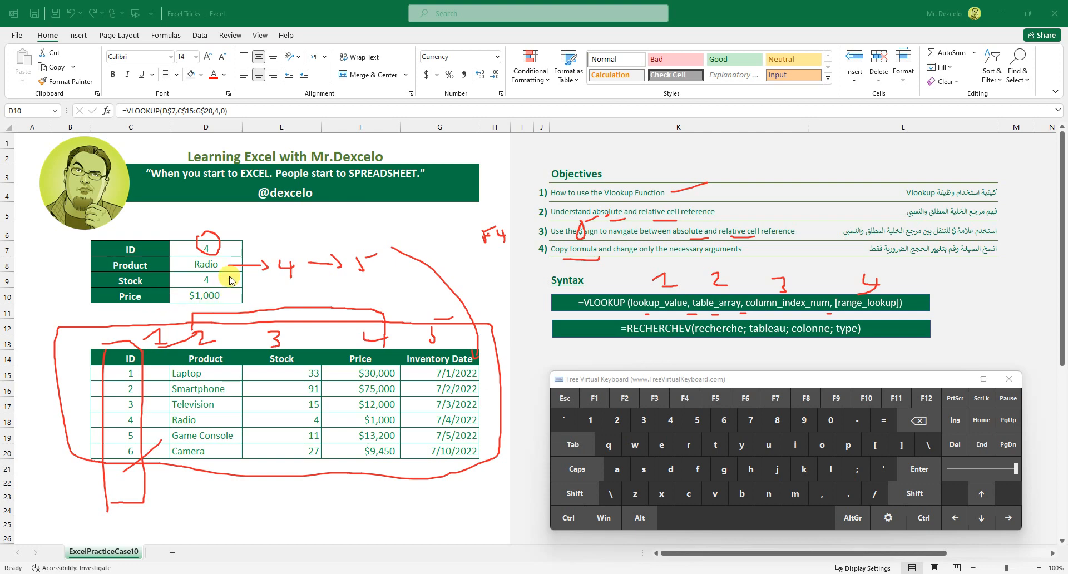
{"action": "left_click_drag", "start_coordinate": [234, 278], "coordinate": [259, 289]}
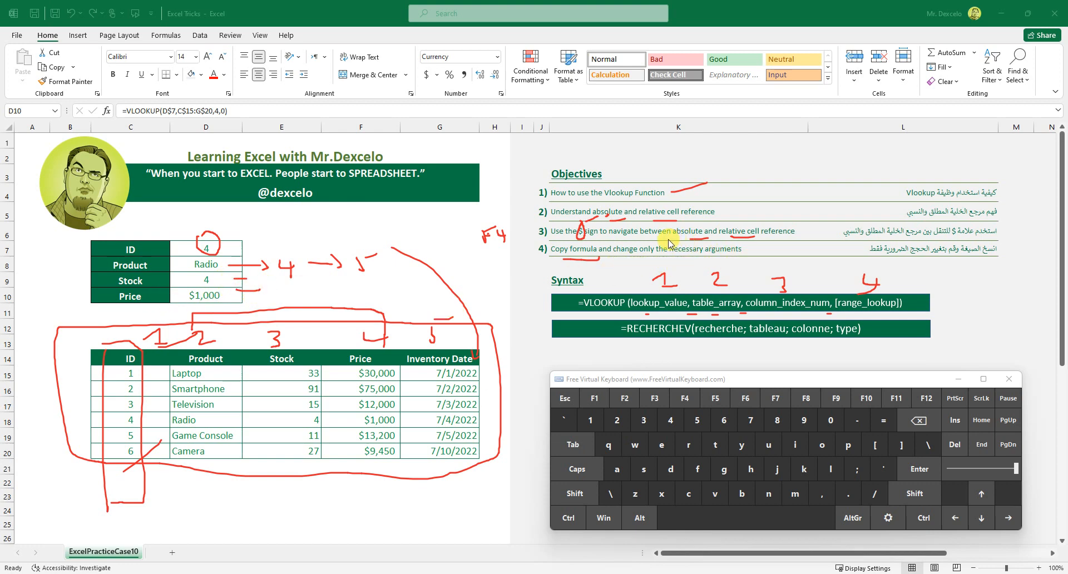
{"action": "left_click_drag", "start_coordinate": [694, 261], "coordinate": [734, 259]}
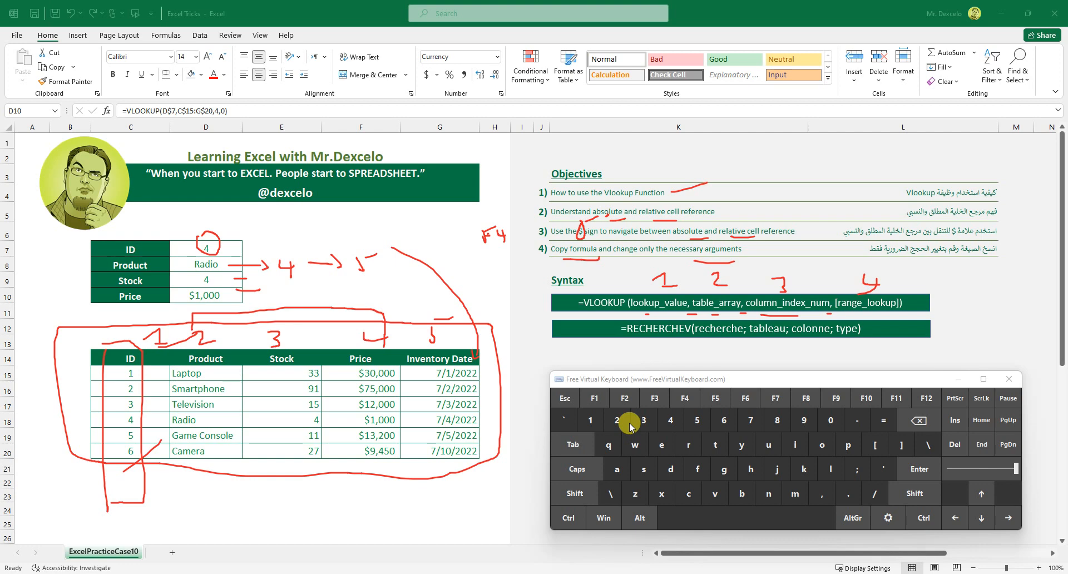
Handwrite "tasks" beside Objectives and "hints" beside Syntax, with downward arrows alongside the lookup and inventory tables
{"action": "mouse_move", "coordinate": [34, 249]}
{"action": "left_mouse_down"}
{"action": "mouse_move", "coordinate": [41, 472]}
{"action": "mouse_move", "coordinate": [54, 507]}
{"action": "mouse_move", "coordinate": [66, 491]}
{"action": "left_mouse_up"}
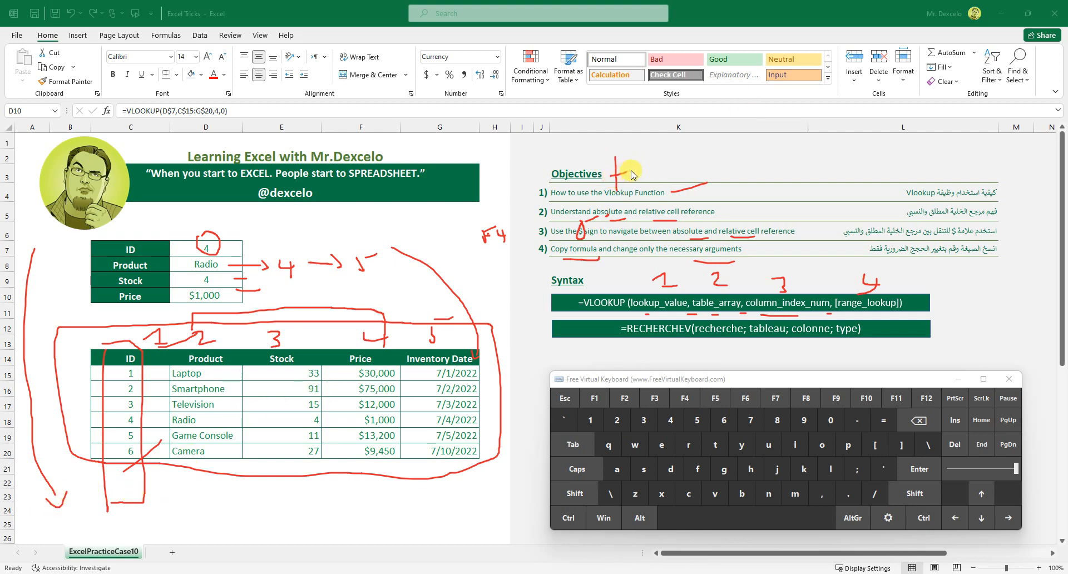
{"action": "mouse_move", "coordinate": [650, 168]}
{"action": "left_mouse_down"}
{"action": "mouse_move", "coordinate": [648, 181]}
{"action": "mouse_move", "coordinate": [702, 179]}
{"action": "left_mouse_up"}
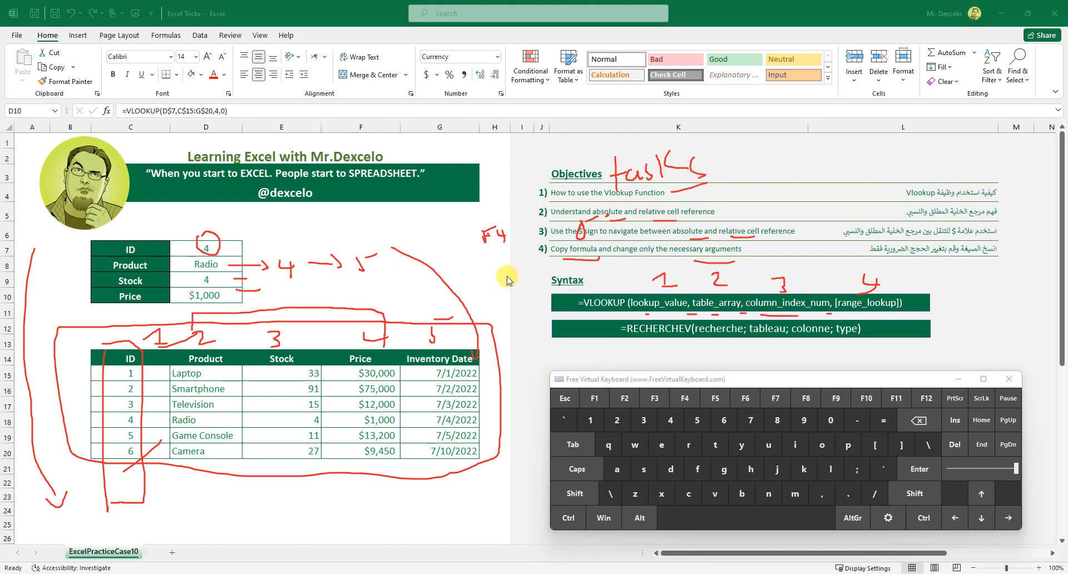
{"action": "left_click_drag", "start_coordinate": [509, 273], "coordinate": [529, 298]}
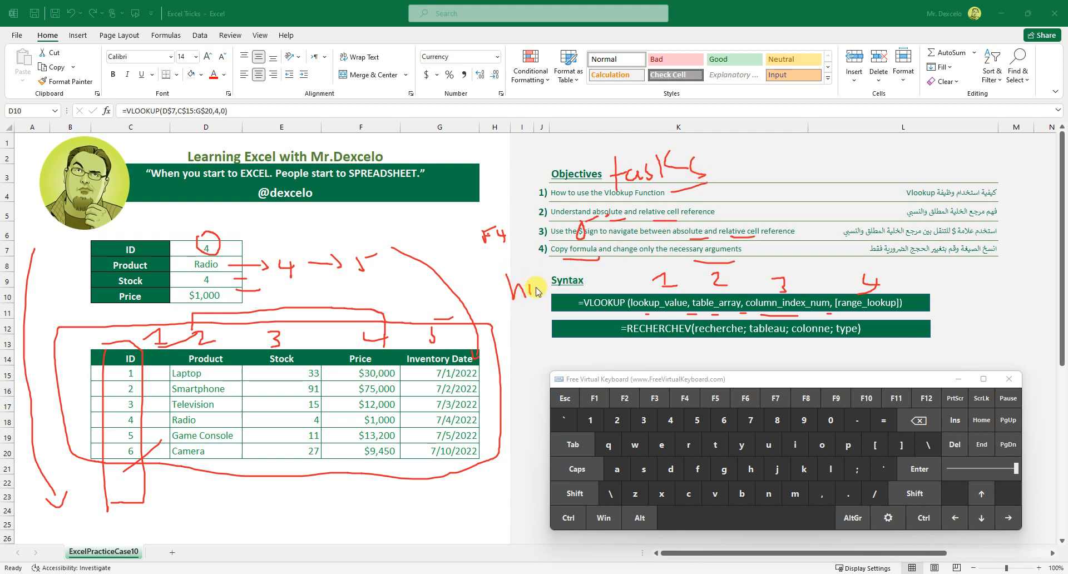
{"action": "mouse_move", "coordinate": [552, 258]}
{"action": "left_mouse_down"}
{"action": "mouse_move", "coordinate": [550, 294]}
{"action": "mouse_move", "coordinate": [558, 285]}
{"action": "left_mouse_up"}
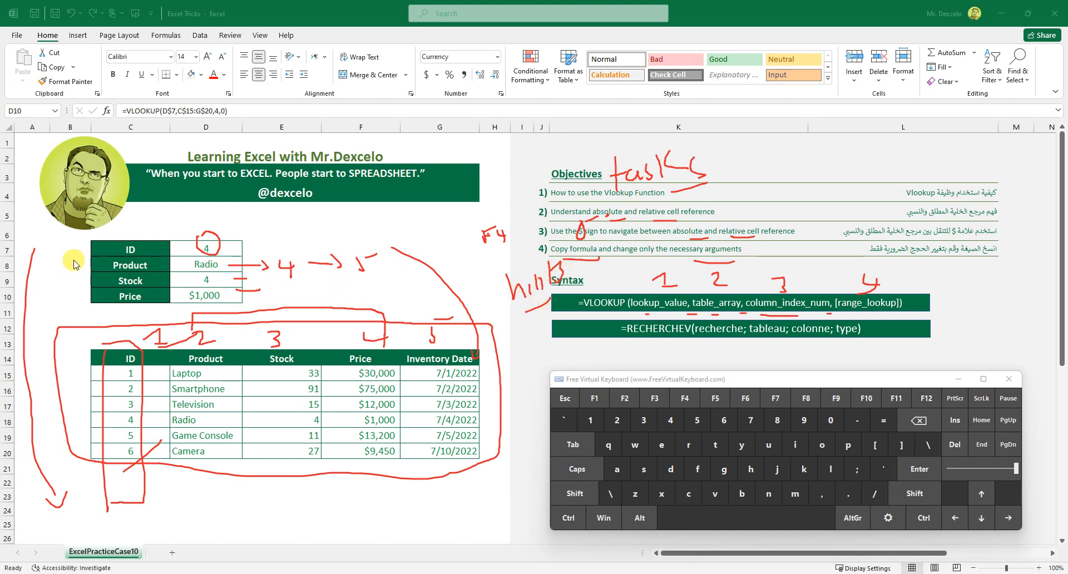
{"action": "left_click_drag", "start_coordinate": [73, 259], "coordinate": [64, 324]}
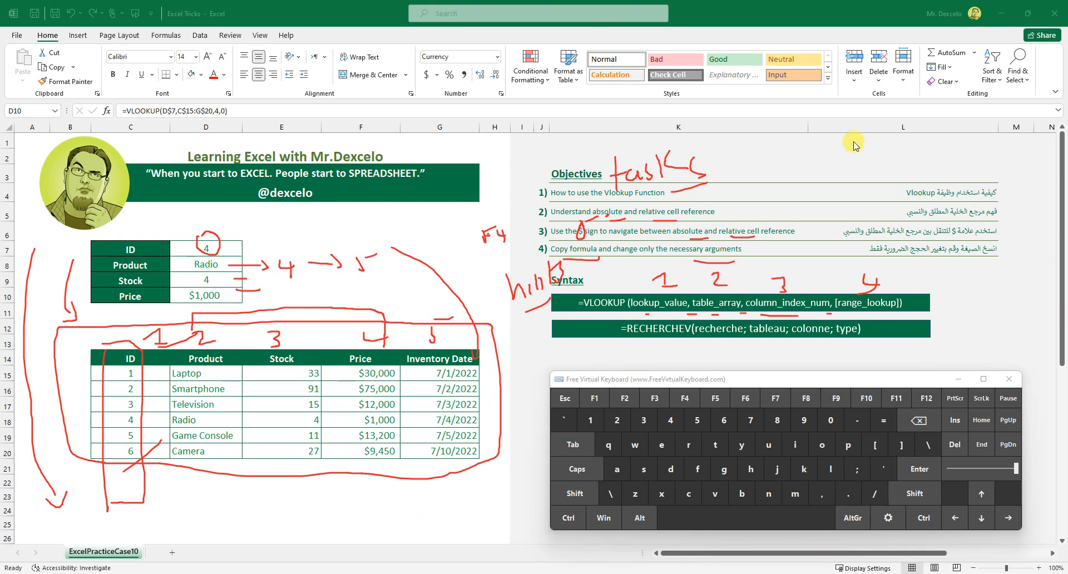
Draw an arrow beneath the RECHERCHEV syntax and handwrite a solution note after it
{"action": "mouse_move", "coordinate": [551, 359]}
{"action": "left_mouse_down"}
{"action": "mouse_move", "coordinate": [629, 352]}
{"action": "mouse_move", "coordinate": [632, 363]}
{"action": "left_mouse_up"}
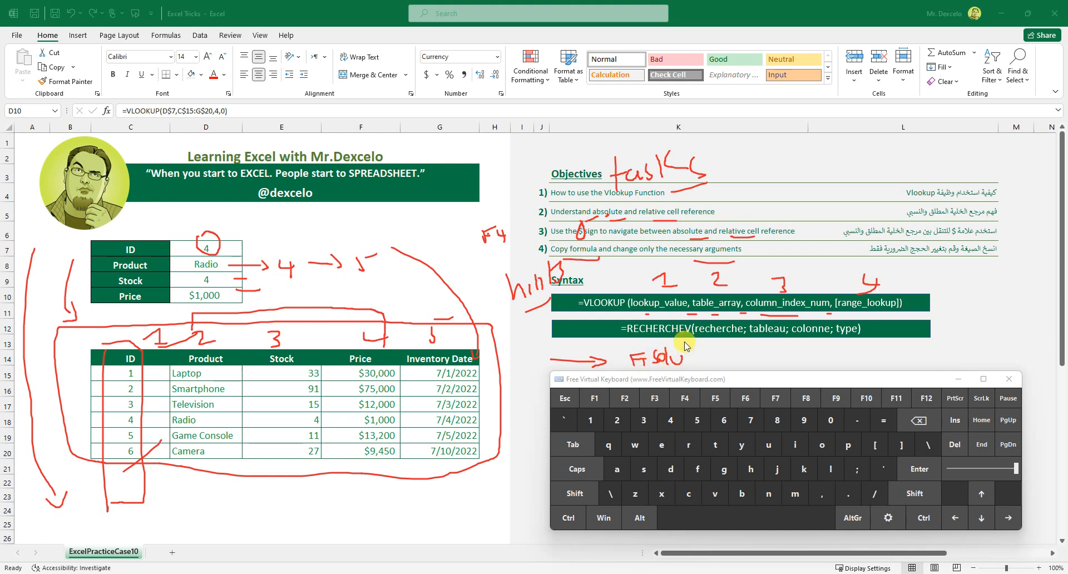
{"action": "left_click_drag", "start_coordinate": [685, 343], "coordinate": [684, 360]}
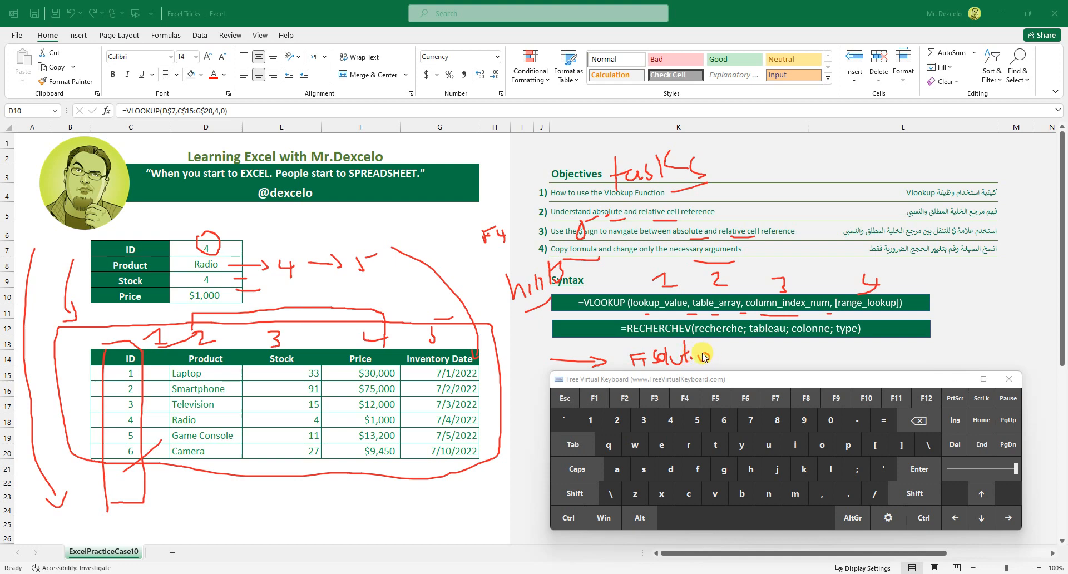